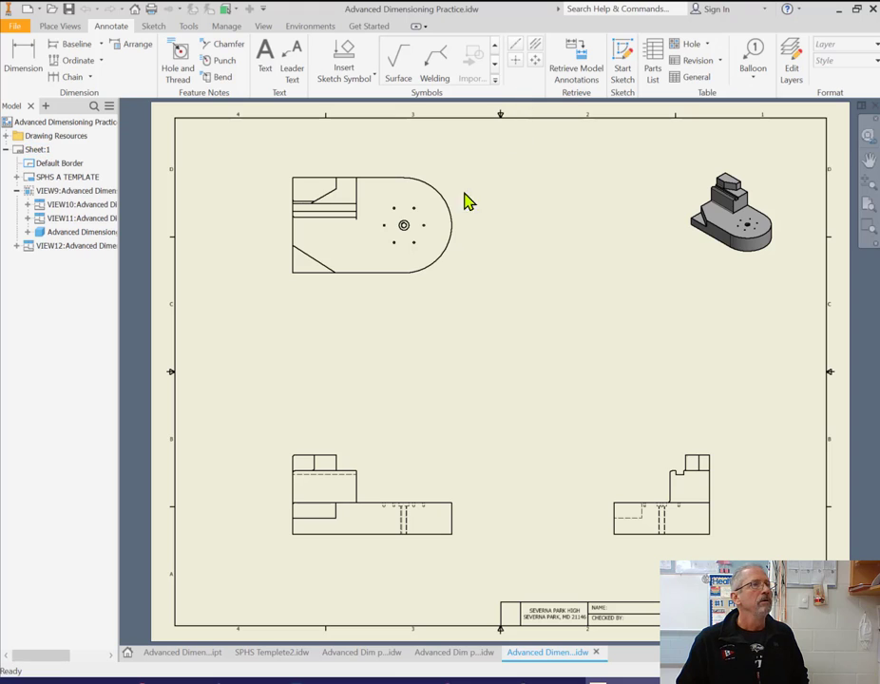
# Add a center mark to the large rounded end of the part in the top view.
pyautogui.scroll(5, 406, 231)
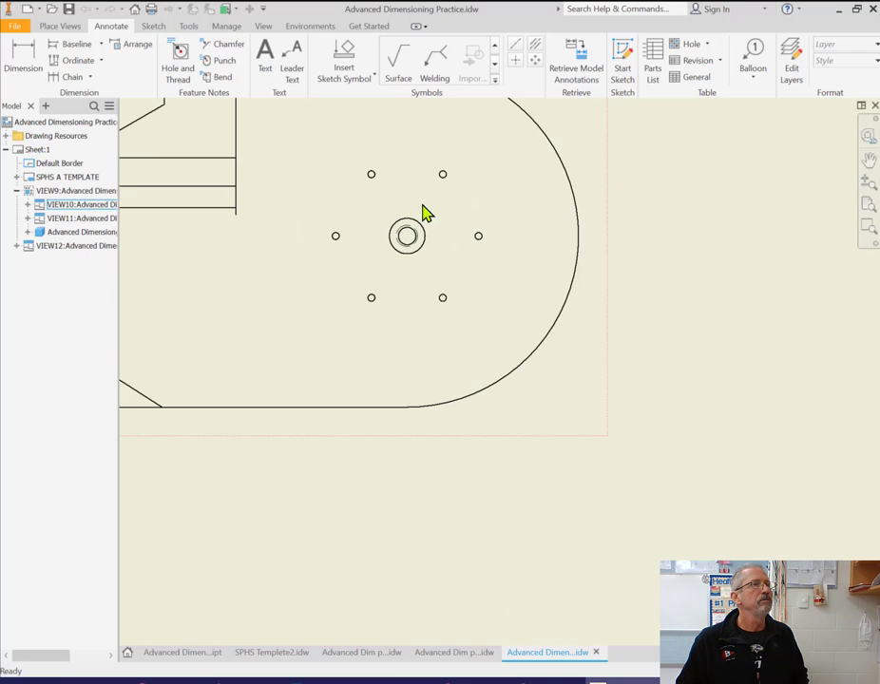
pyautogui.scroll(-5, 424, 213)
pyautogui.moveTo(428, 207); pyautogui.dragTo(423, 261, button='middle')
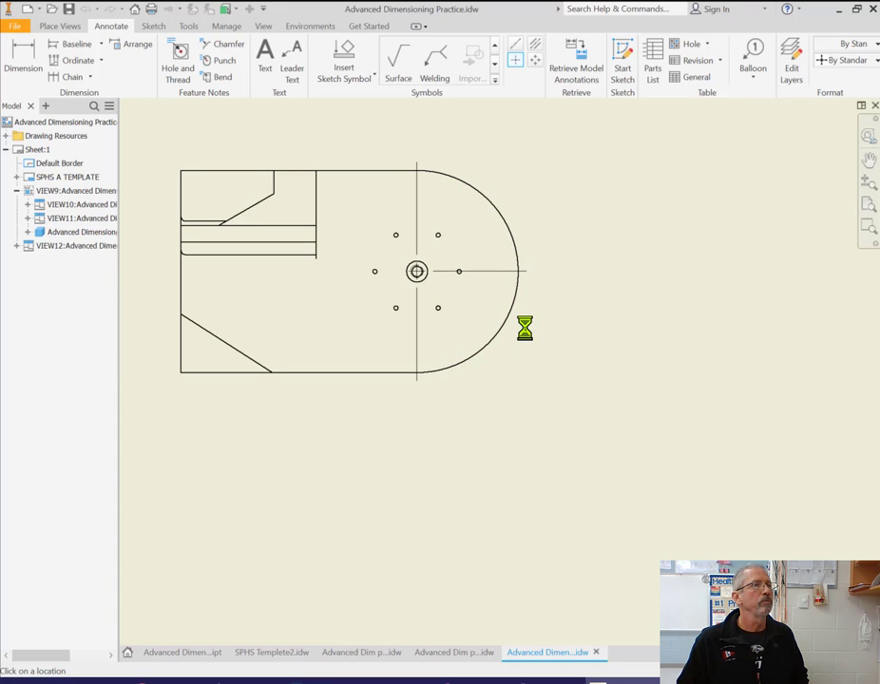
pyautogui.scroll(4, 423, 266)
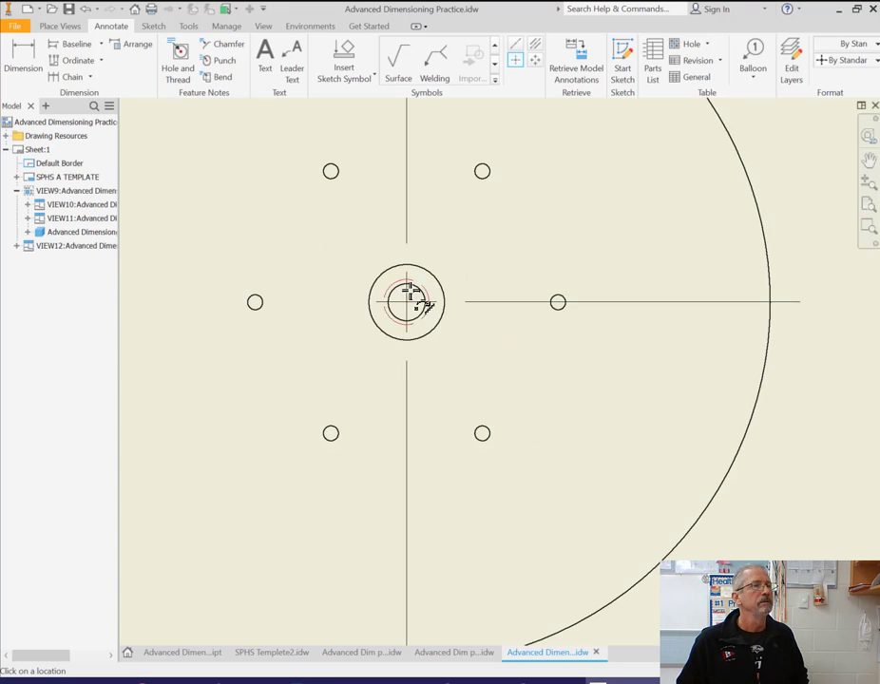
pyautogui.scroll(-2, 414, 303)
pyautogui.scroll(-2, 412, 304)
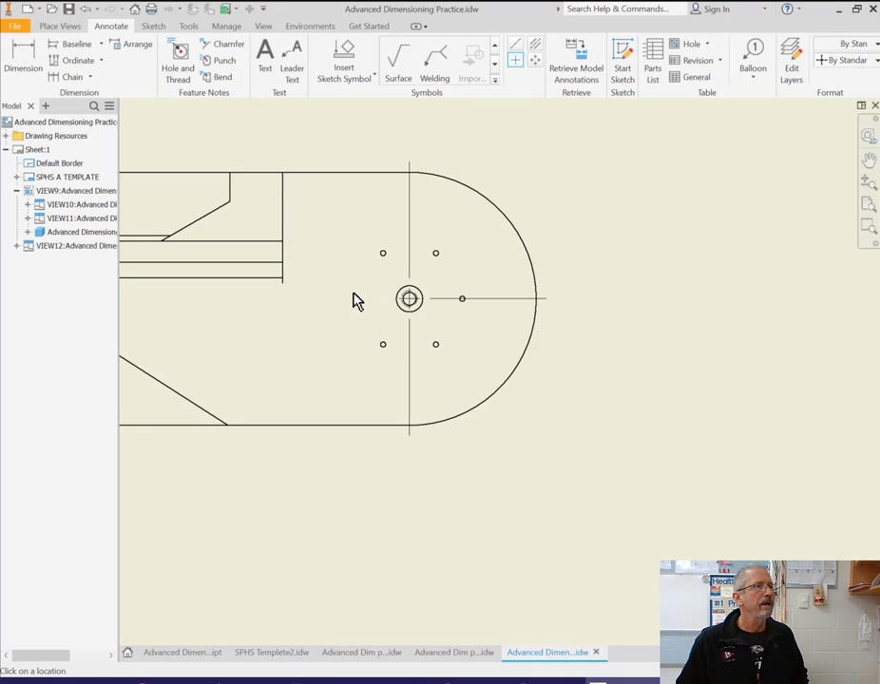
pyautogui.scroll(3, 358, 299)
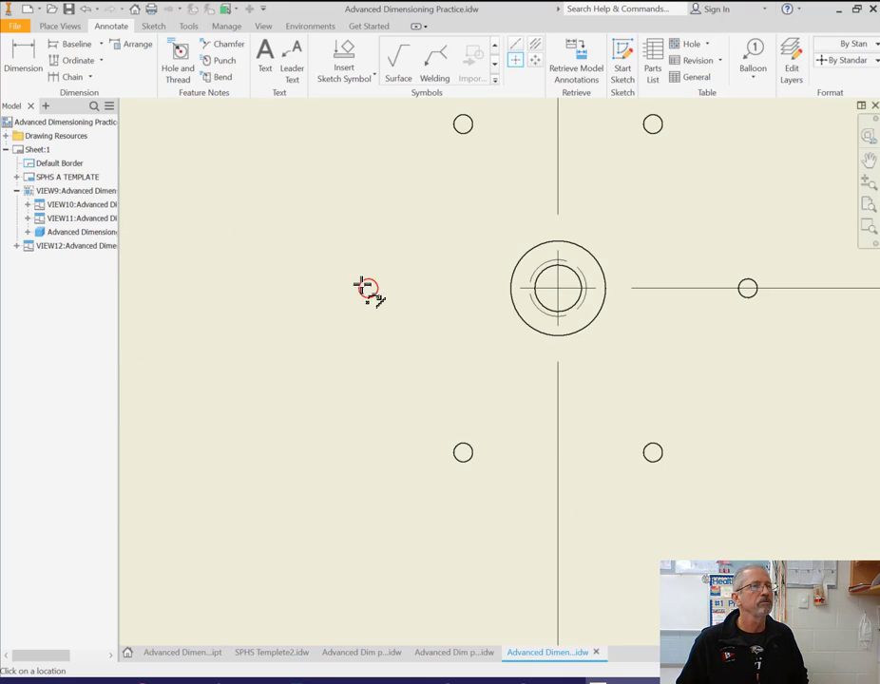
pyautogui.scroll(-3, 368, 291)
pyautogui.moveTo(374, 302); pyautogui.dragTo(405, 328, button='middle')
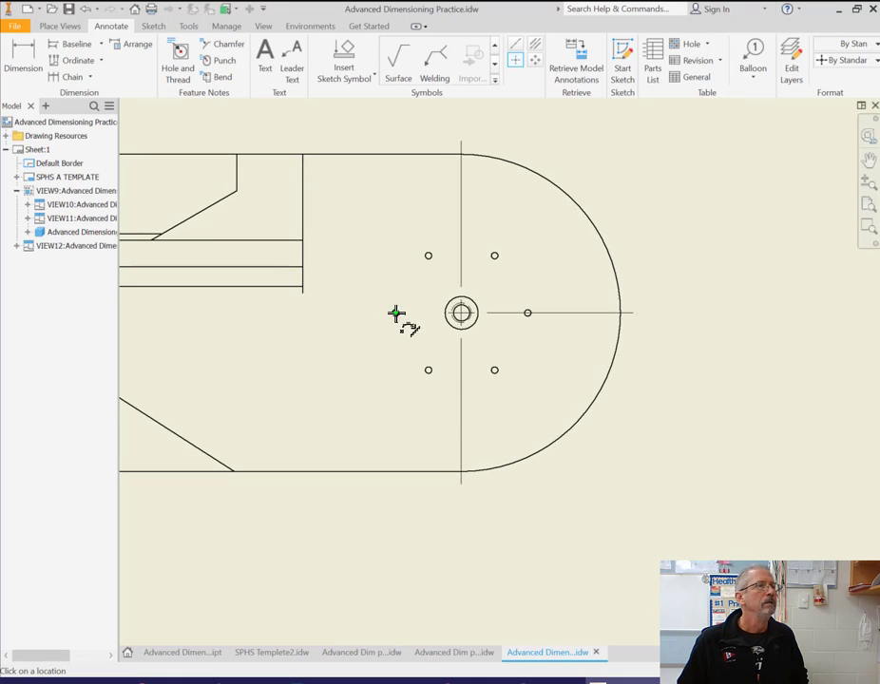
pyautogui.click(535, 60)
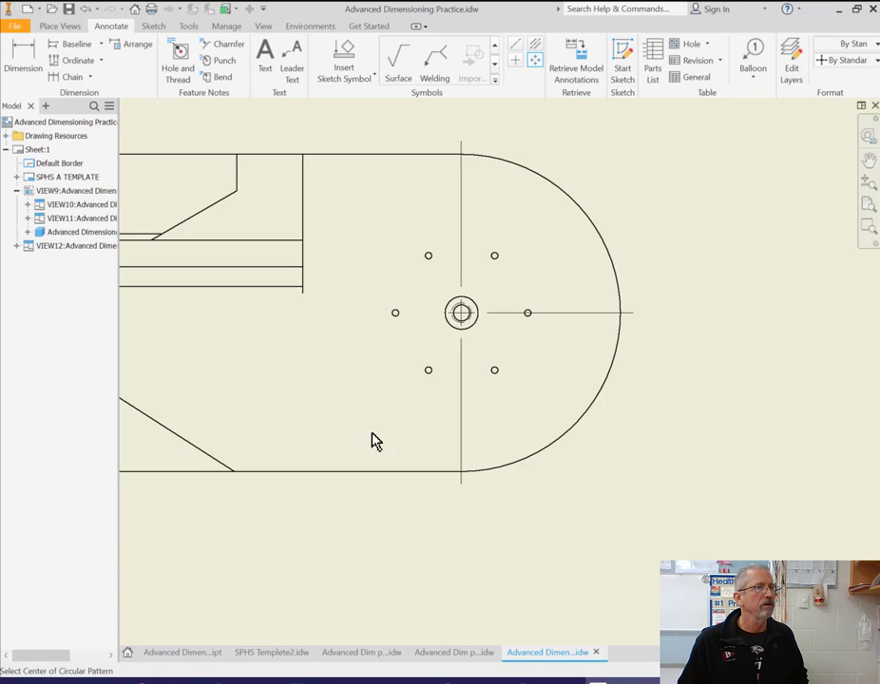
pyautogui.click(462, 313)
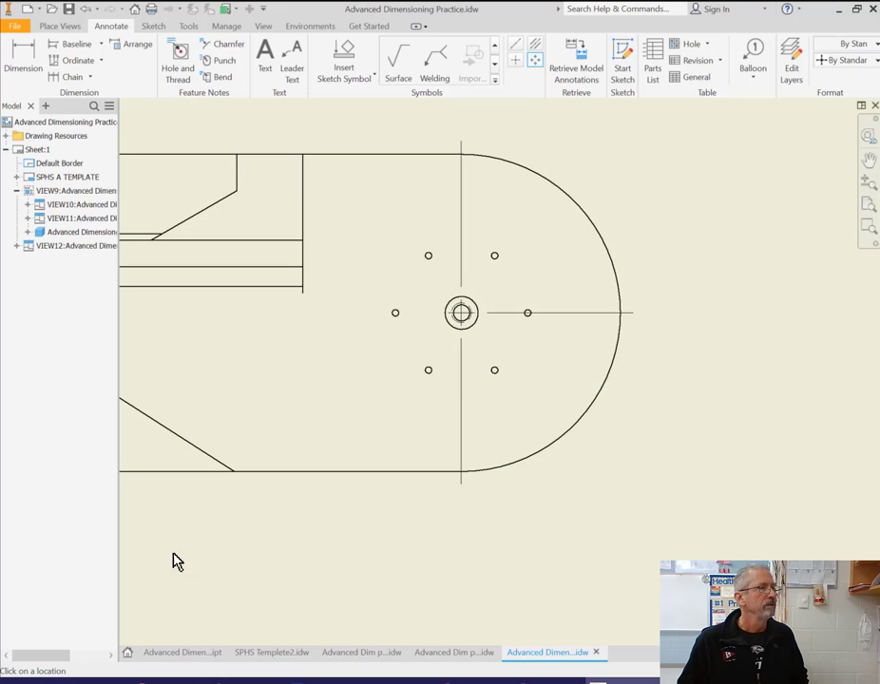
pyautogui.click(494, 255)
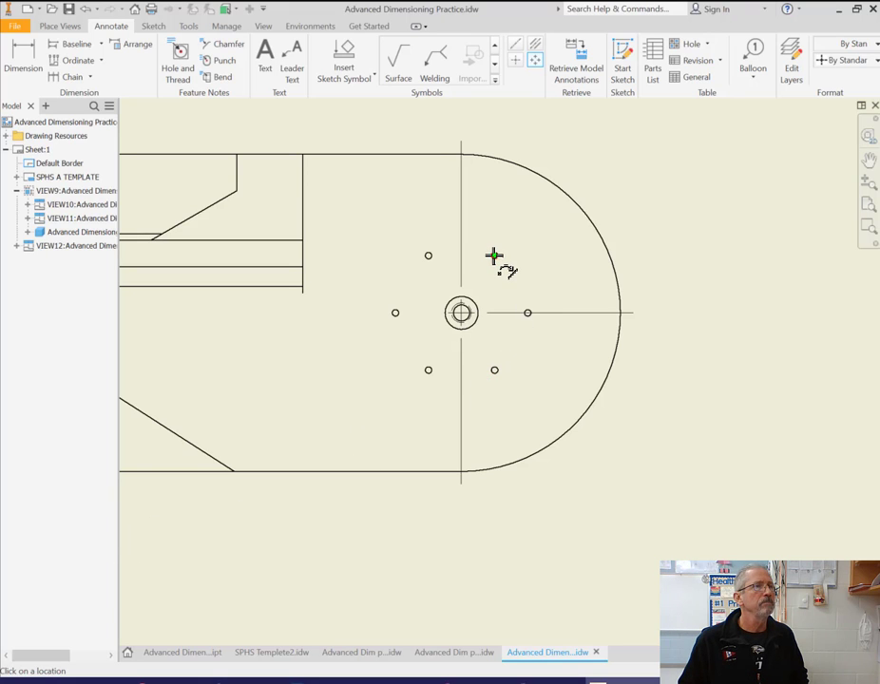
pyautogui.click(427, 255)
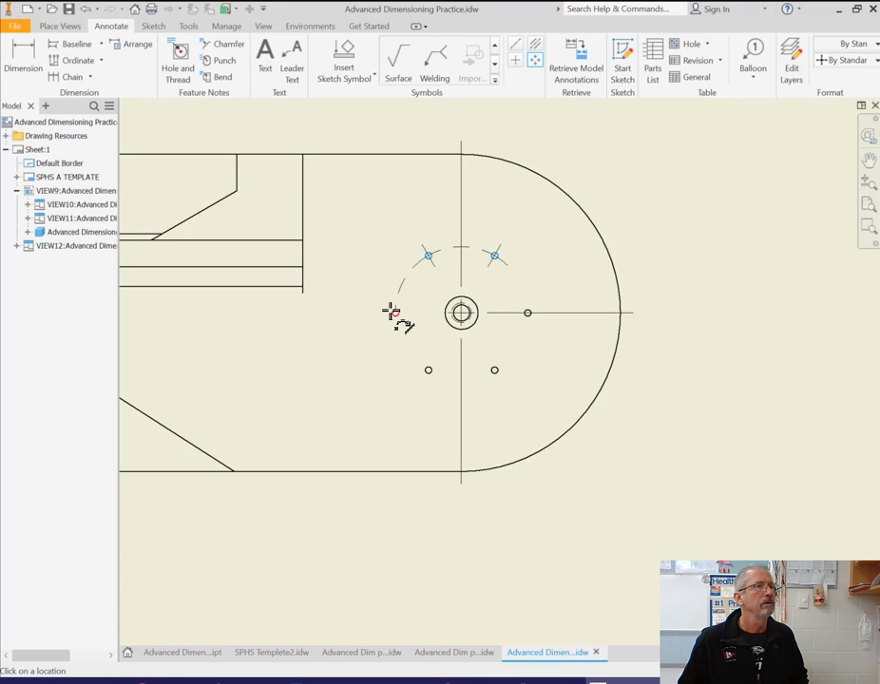
pyautogui.click(395, 312)
pyautogui.click(427, 371)
pyautogui.click(494, 371)
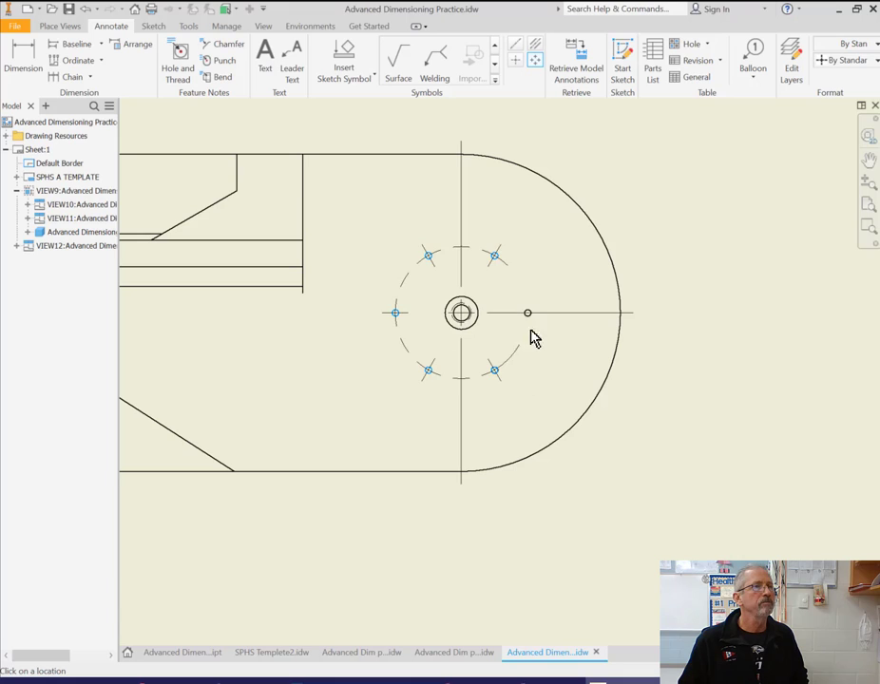
pyautogui.click(527, 313)
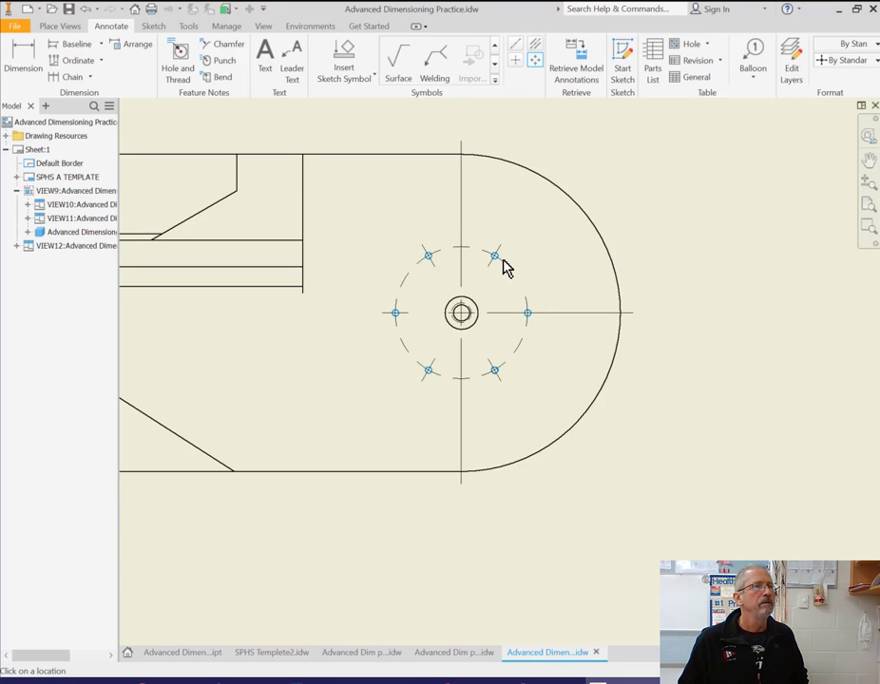
pyautogui.click(493, 255)
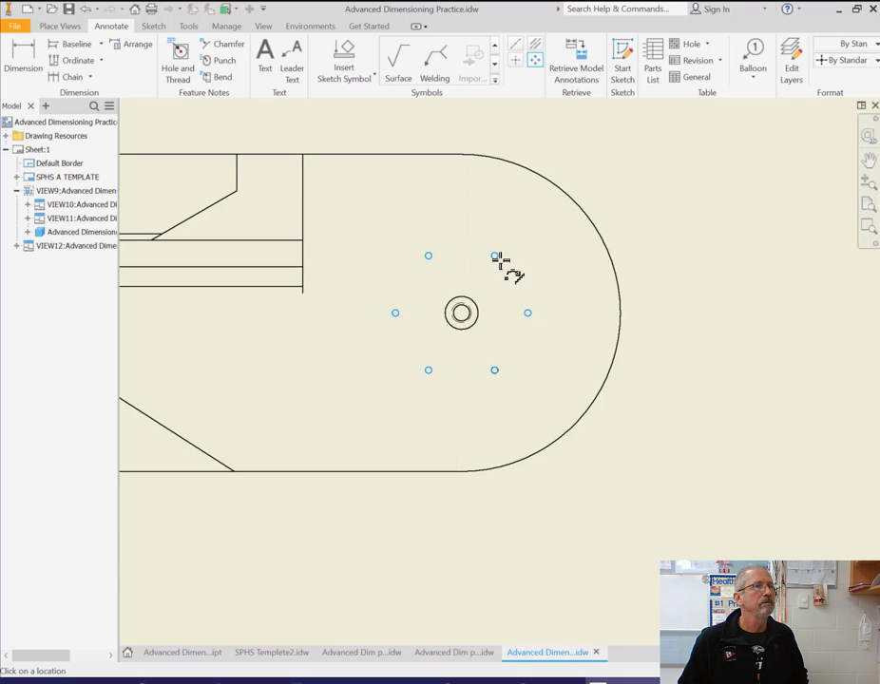
pyautogui.rightClick(561, 270)
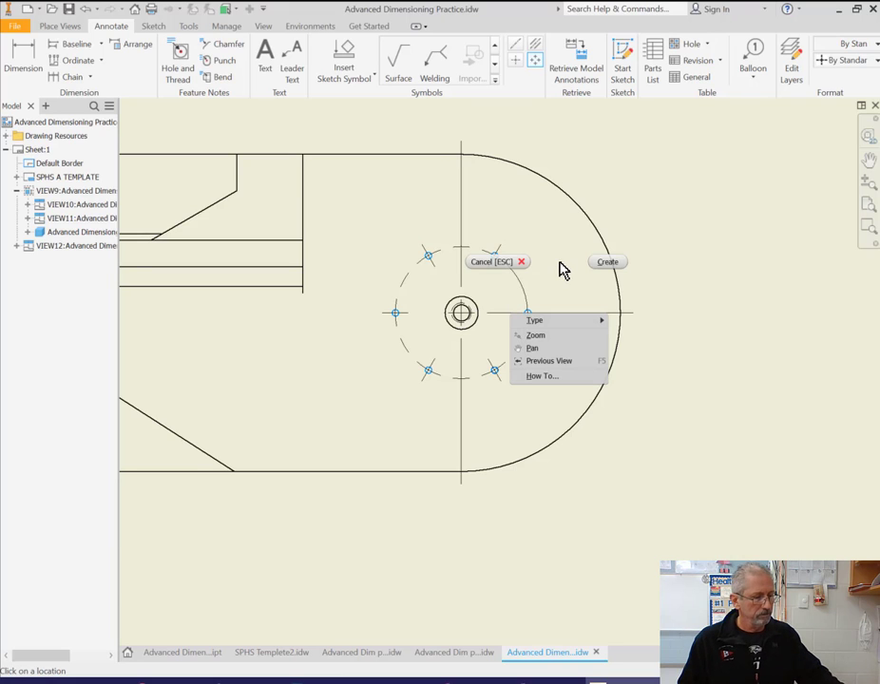
pyautogui.click(560, 262)
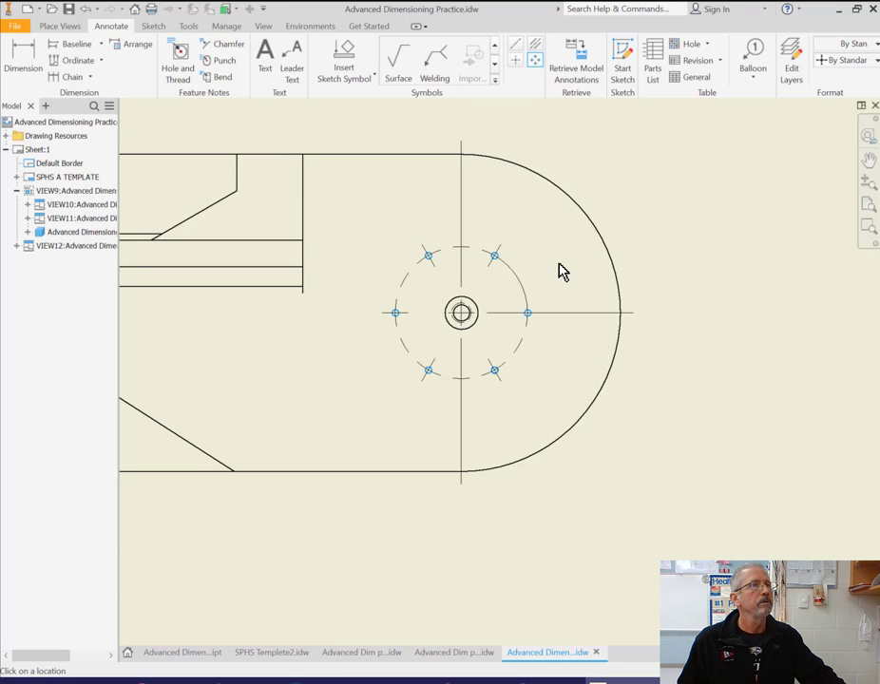
# Create a centered pattern about the central hole through all six small holes, starting at the upper-left one and going counterclockwise.
pyautogui.click(536, 60)
pyautogui.click(463, 314)
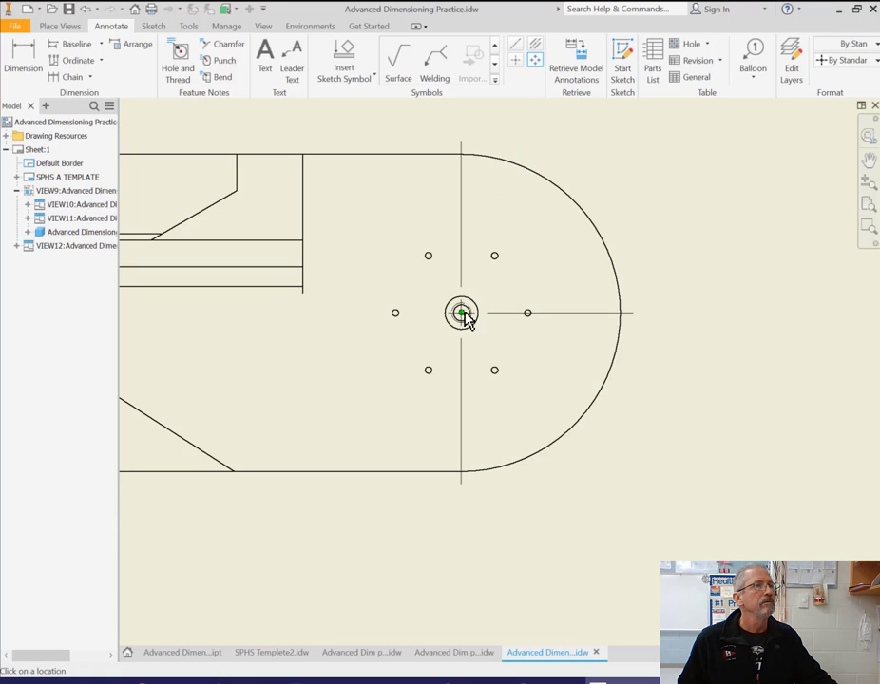
pyautogui.click(428, 256)
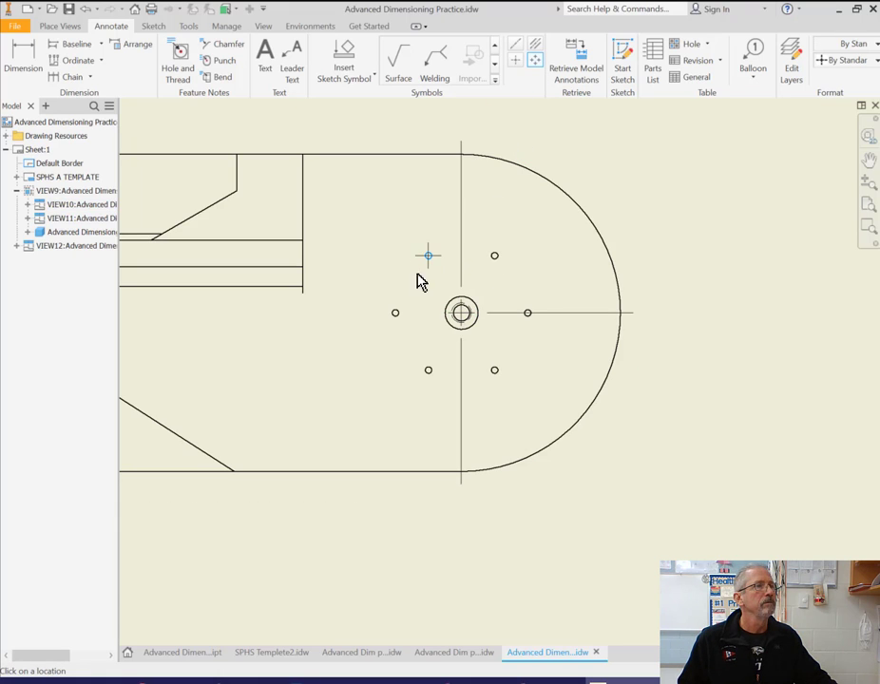
pyautogui.click(393, 314)
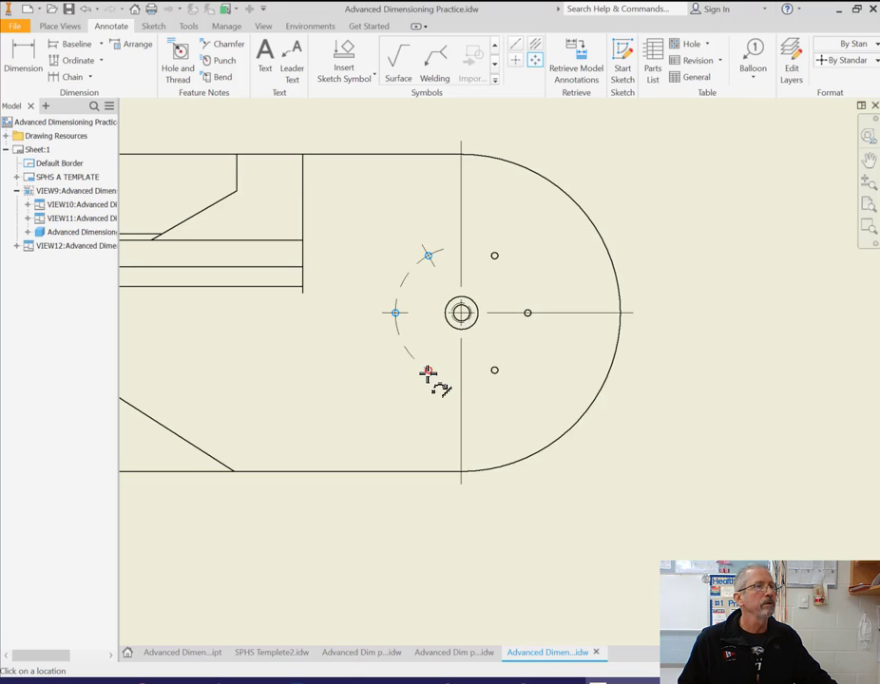
pyautogui.click(428, 370)
pyautogui.click(494, 370)
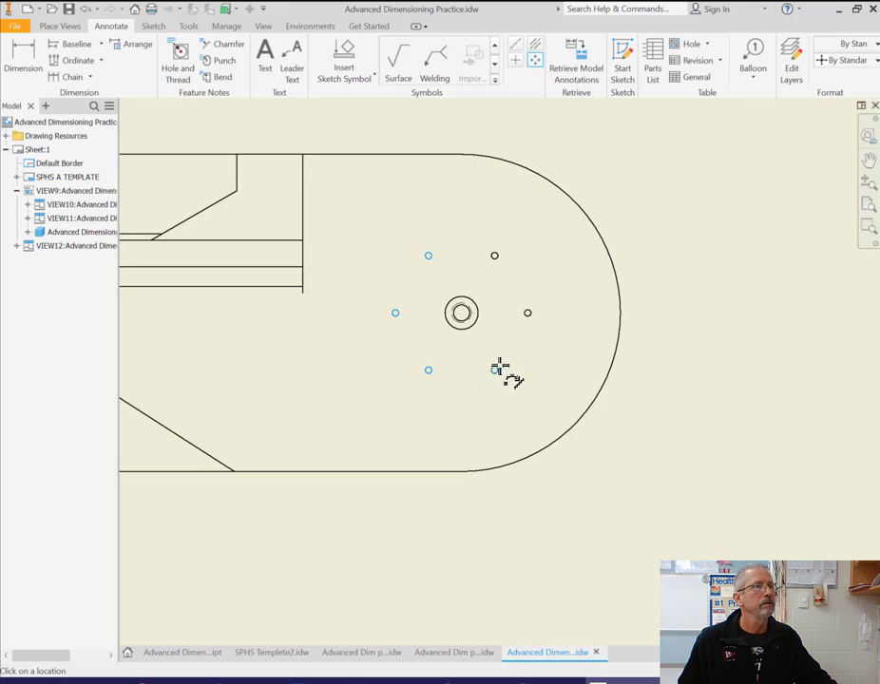
pyautogui.click(528, 313)
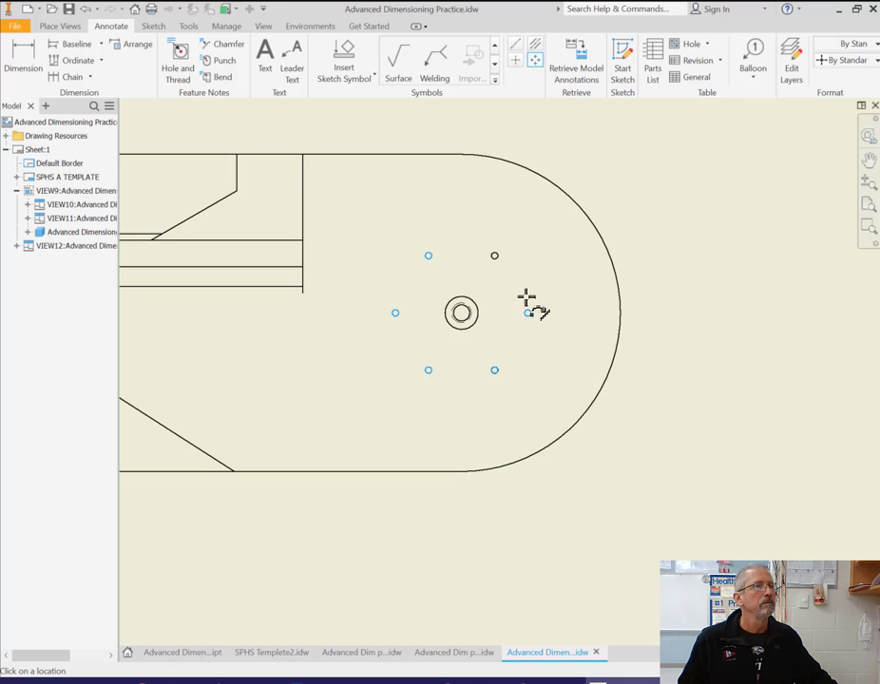
pyautogui.click(494, 255)
pyautogui.rightClick(490, 229)
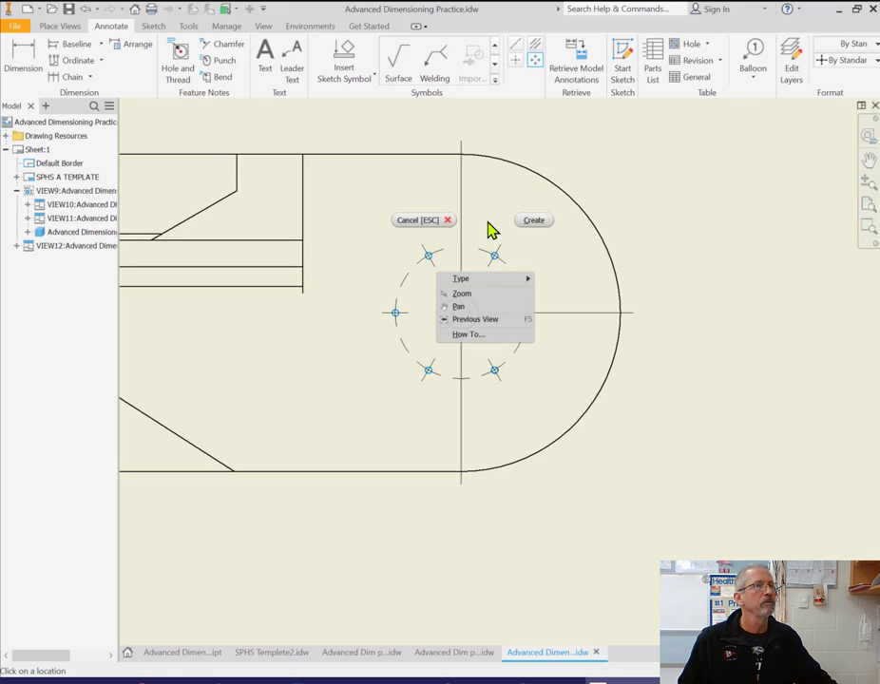
pyautogui.click(534, 220)
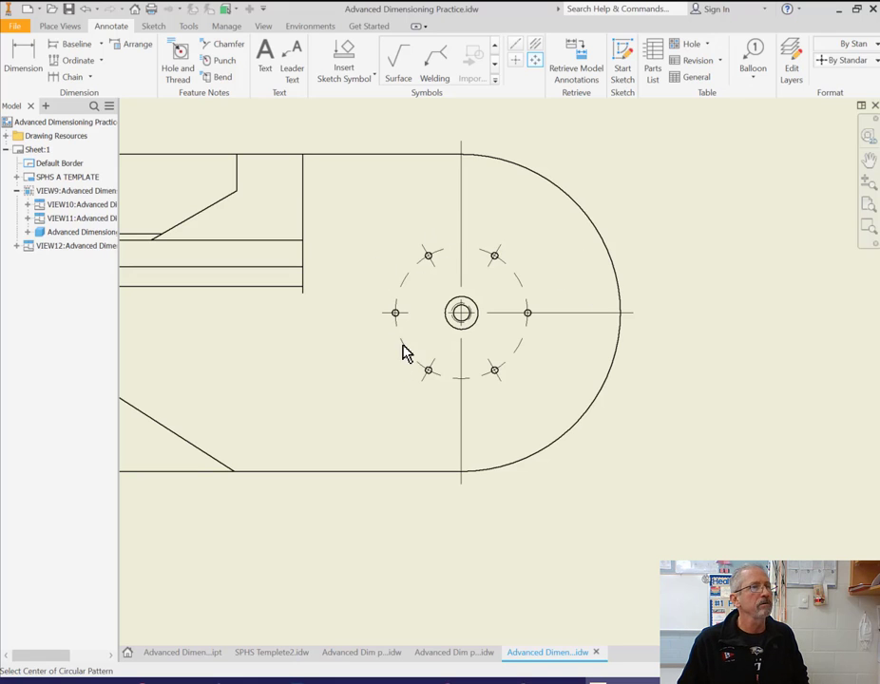
pyautogui.scroll(3, 419, 355)
pyautogui.scroll(-4, 647, 433)
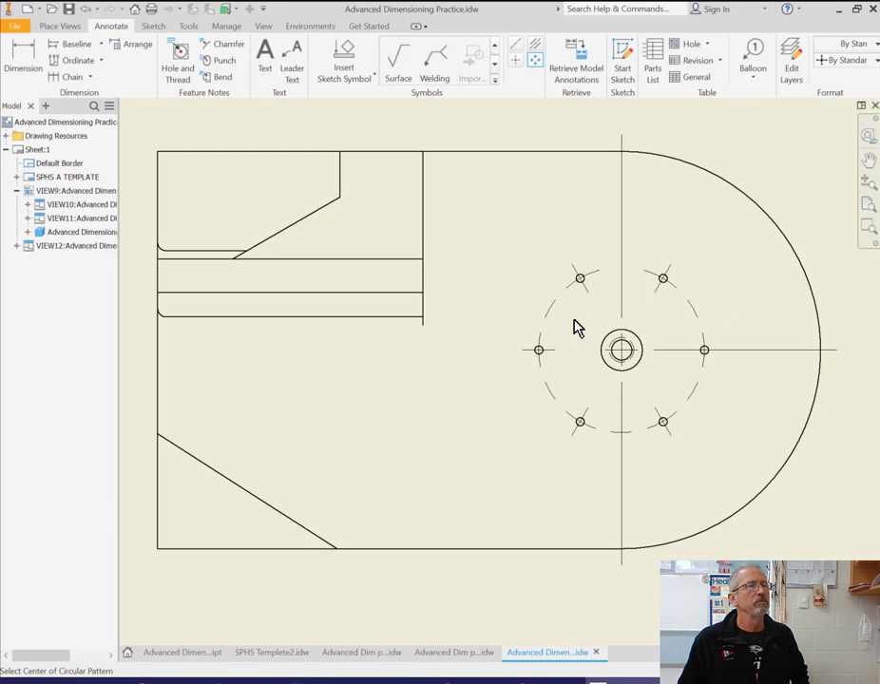
pyautogui.press('Escape')
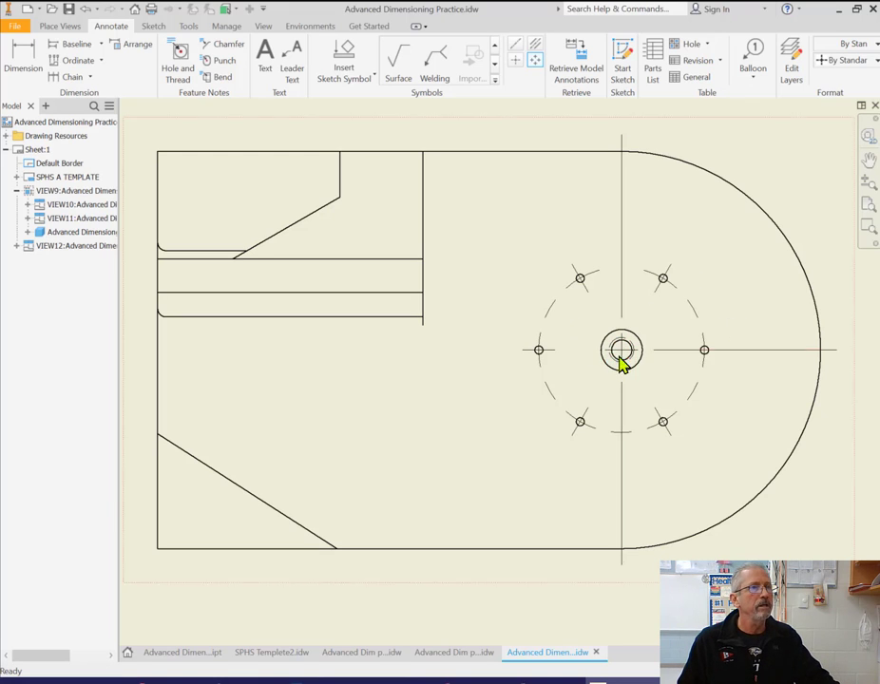
# Extend the left arm of the rounded end's center mark past the central hole toward the leftmost small hole.
pyautogui.click(602, 354)
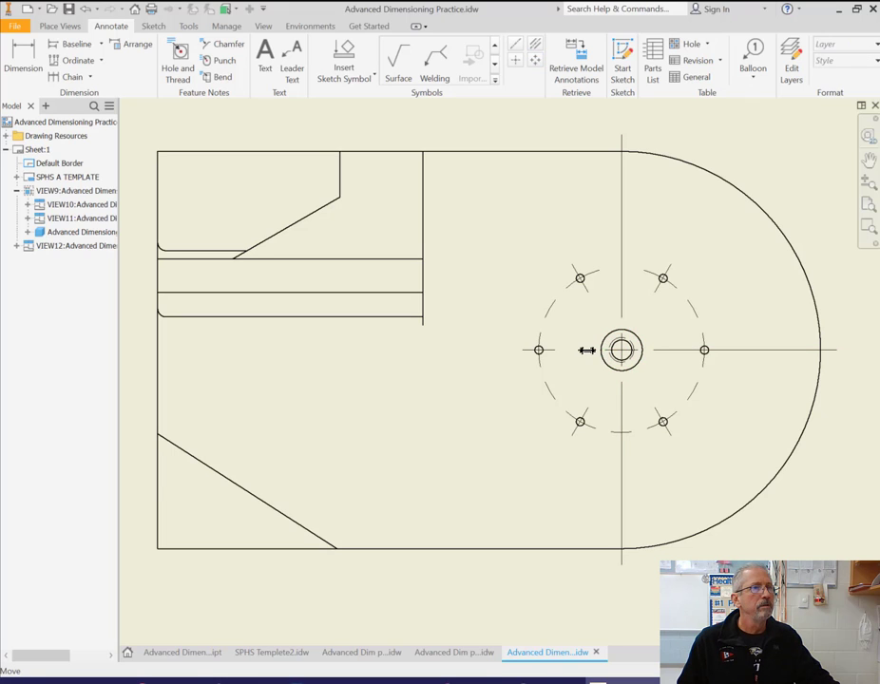
pyautogui.moveTo(562, 350); pyautogui.dragTo(564, 351)
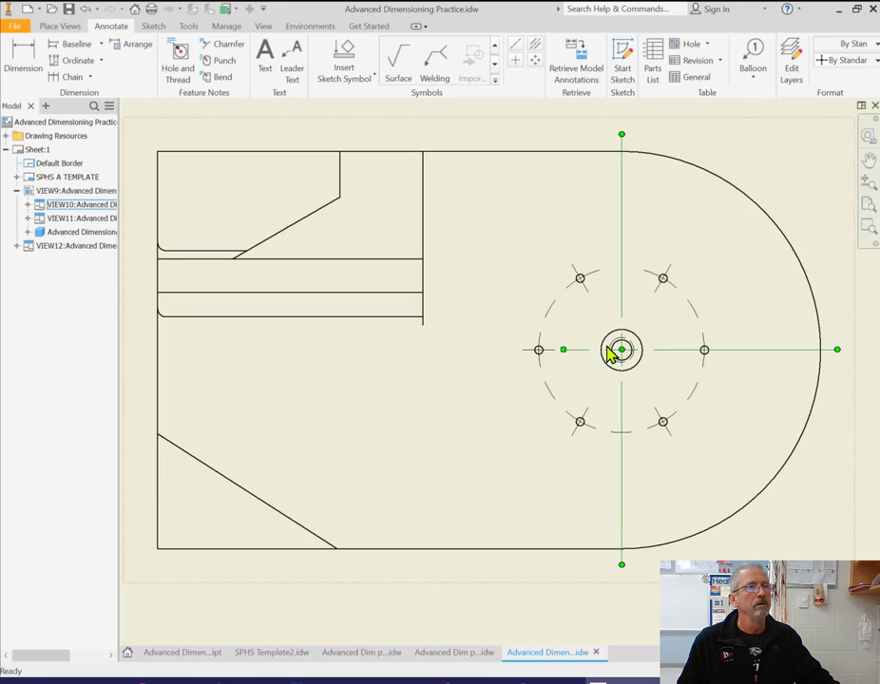
pyautogui.click(803, 186)
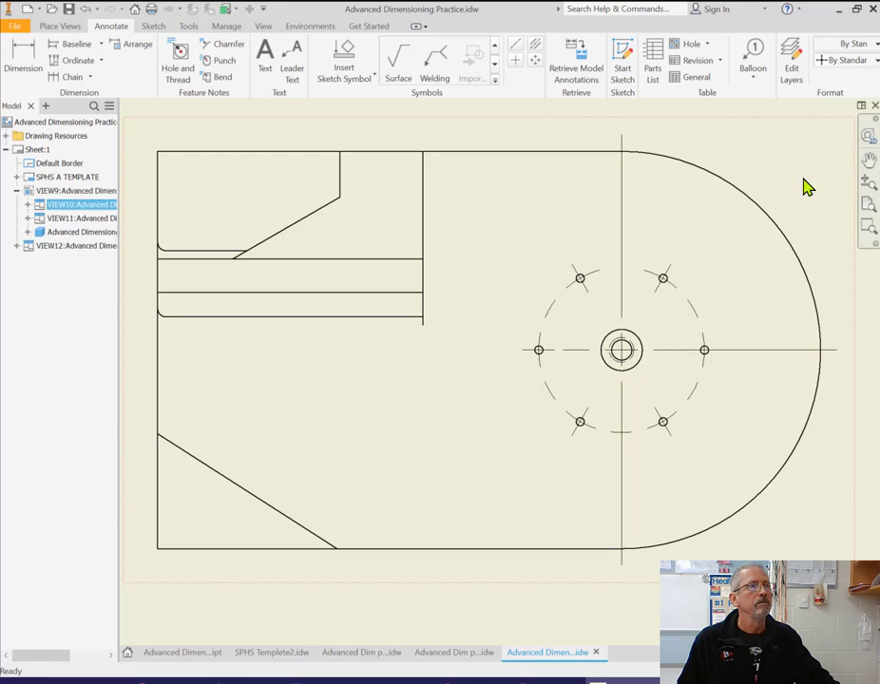
# Add a centerline bisector along the axis of the central counterbored hole in the front view.
pyautogui.scroll(-3, 731, 559)
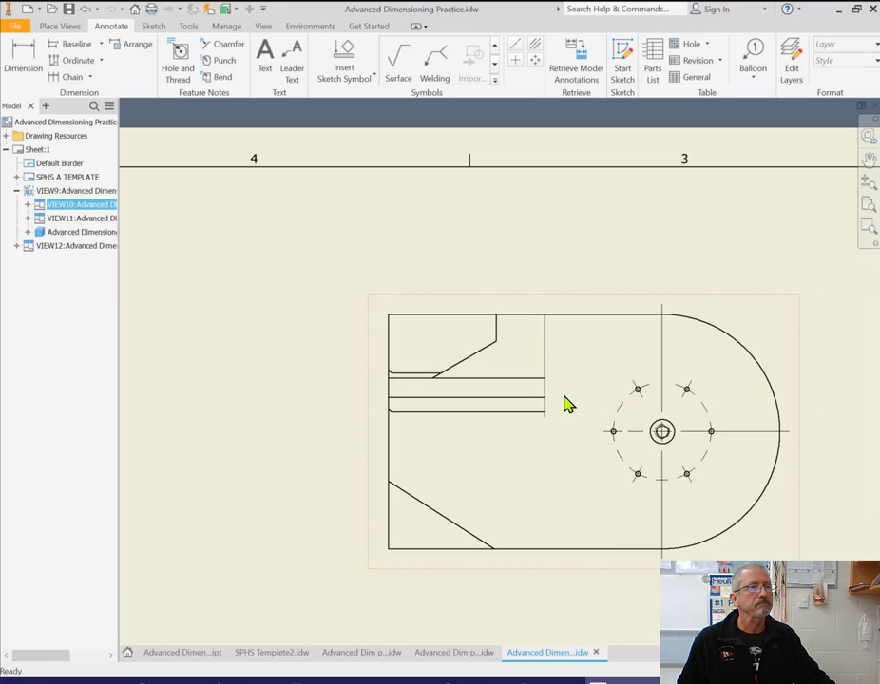
pyautogui.moveTo(634, 426); pyautogui.dragTo(571, 278, button='middle')
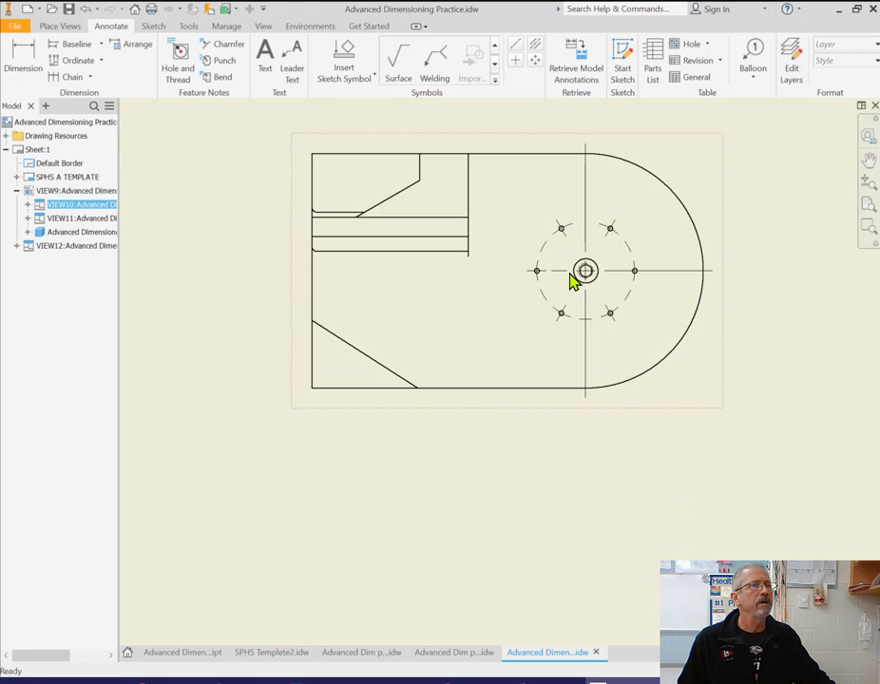
pyautogui.scroll(-2, 613, 302)
pyautogui.moveTo(616, 519); pyautogui.dragTo(544, 245, button='middle')
pyautogui.scroll(3, 528, 447)
pyautogui.scroll(3, 529, 485)
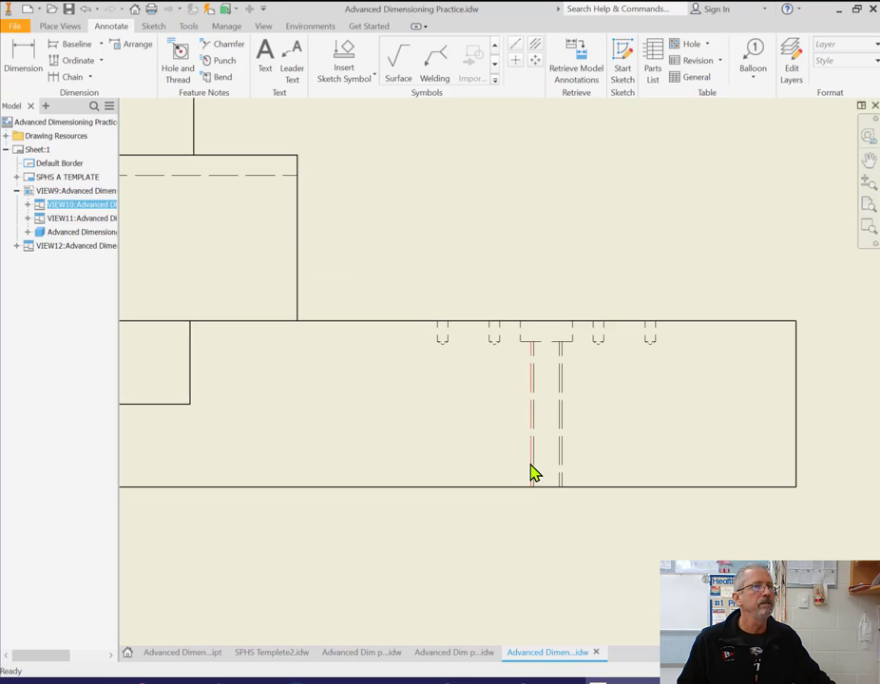
pyautogui.click(535, 44)
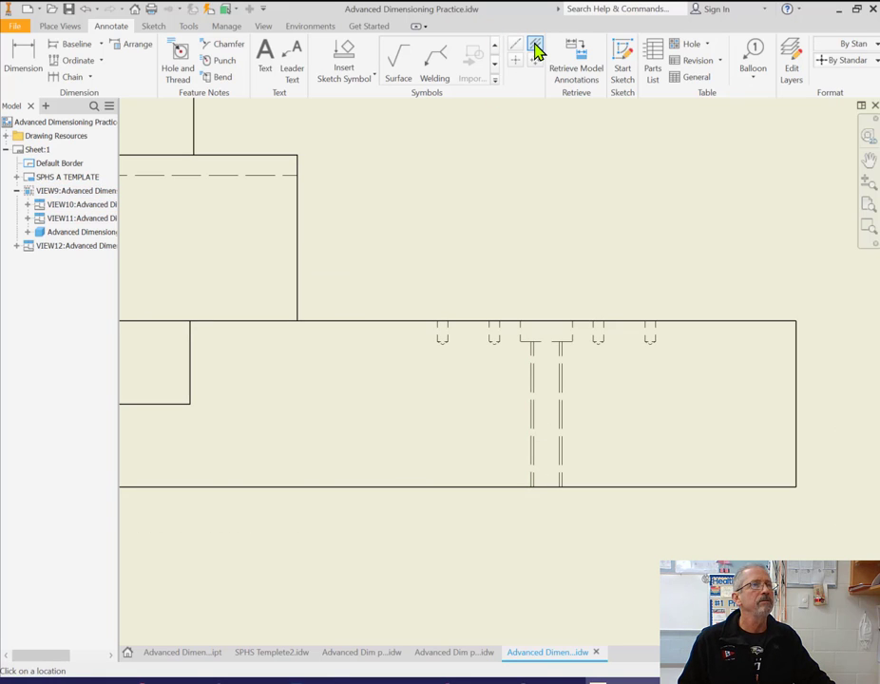
pyautogui.click(555, 391)
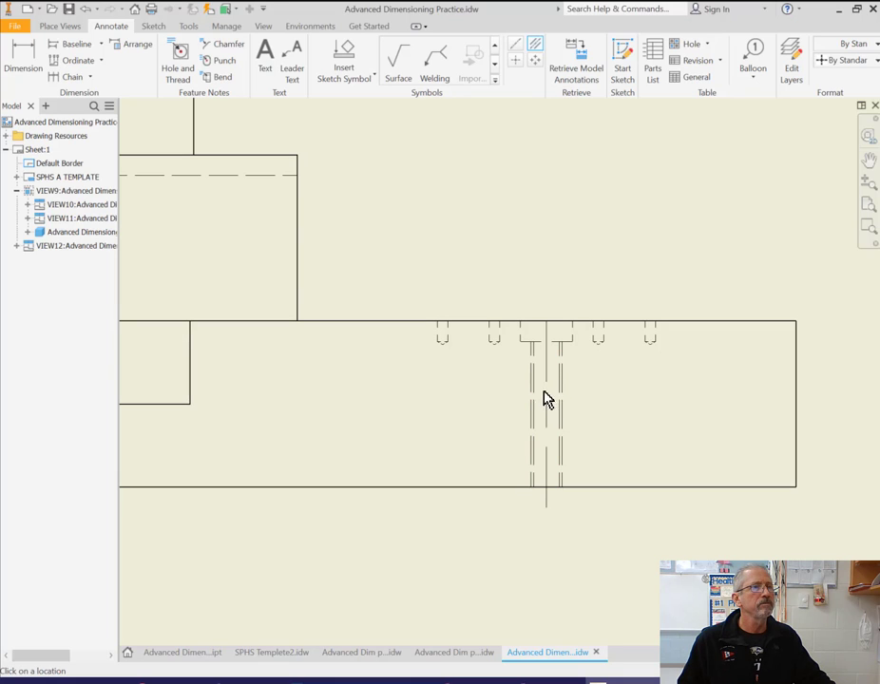
# Add centerline bisectors along the axes of the four small hidden holes in the front view's base.
pyautogui.click(491, 341)
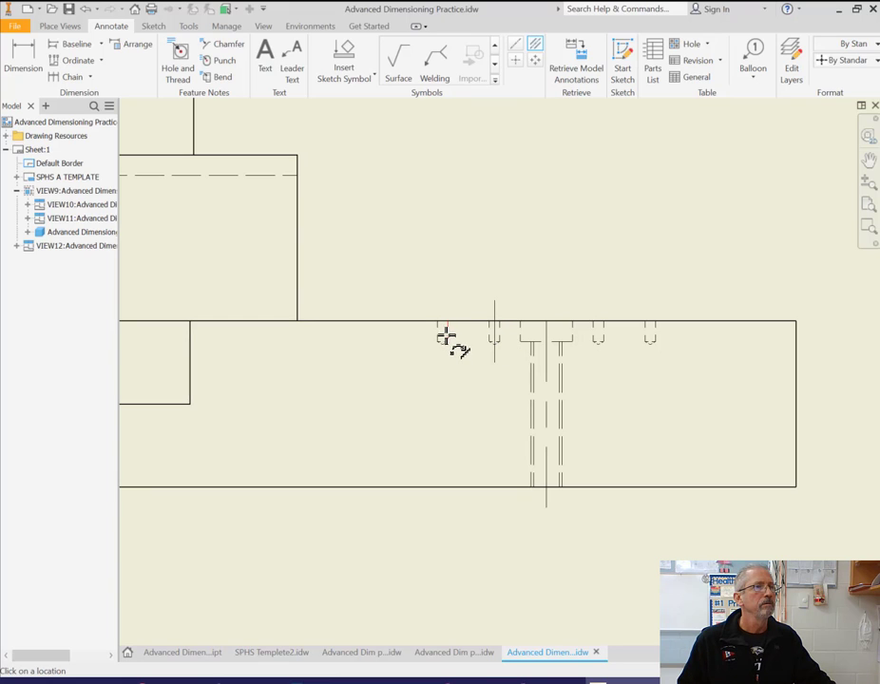
pyautogui.click(447, 337)
pyautogui.click(440, 337)
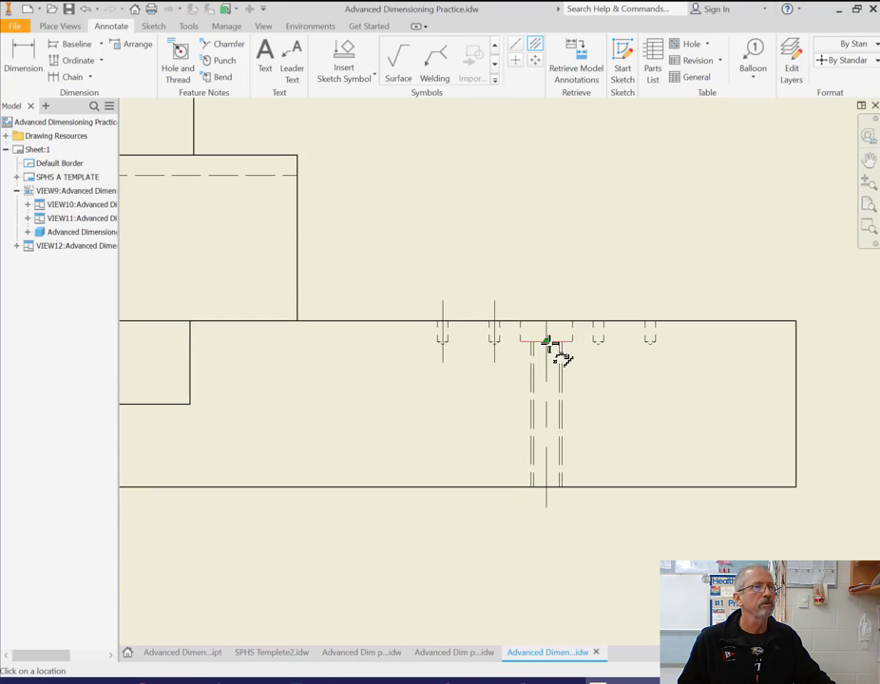
pyautogui.click(592, 339)
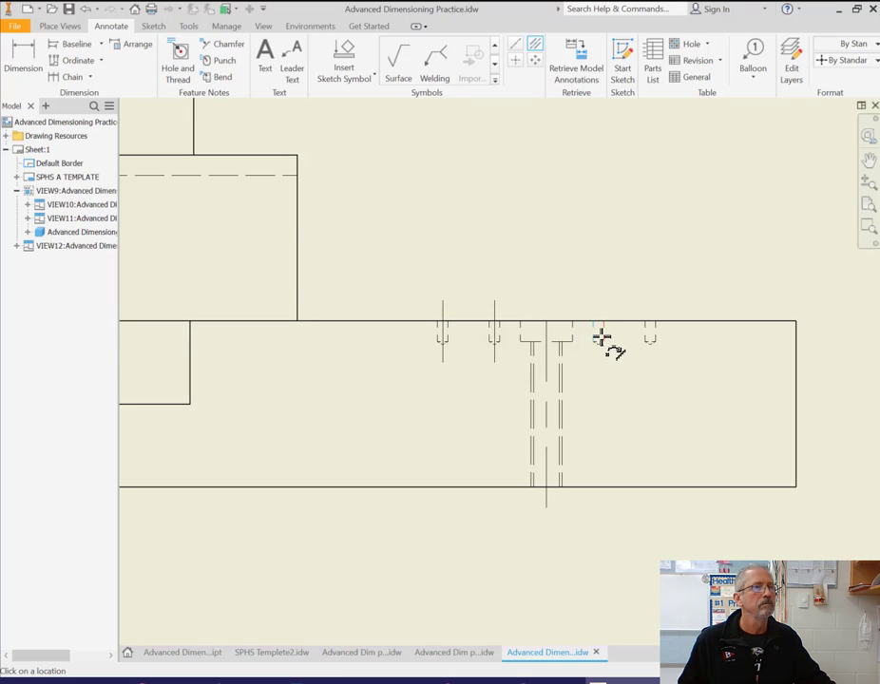
pyautogui.click(604, 338)
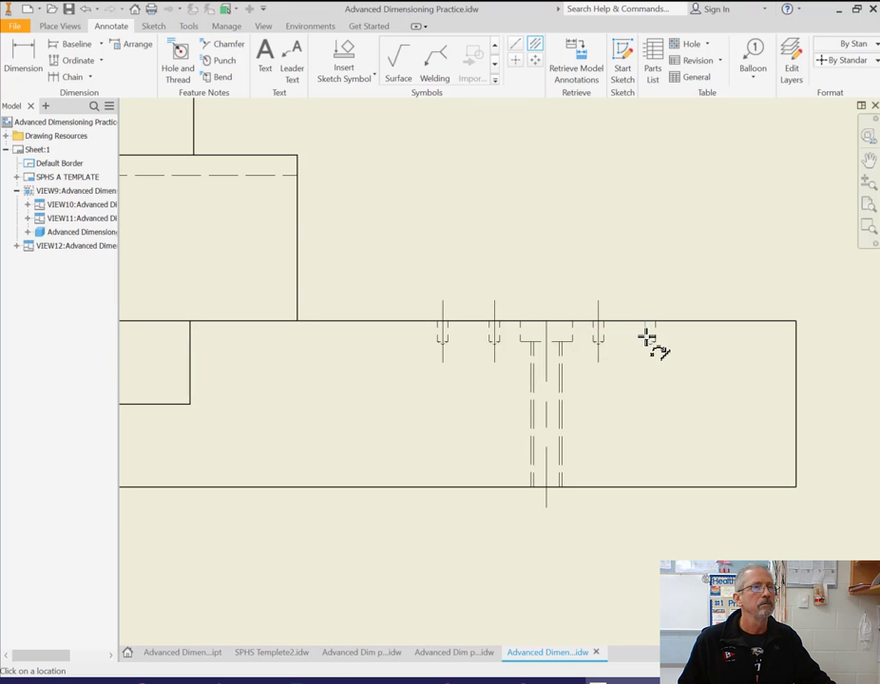
pyautogui.click(647, 337)
pyautogui.click(654, 341)
pyautogui.press('Escape')
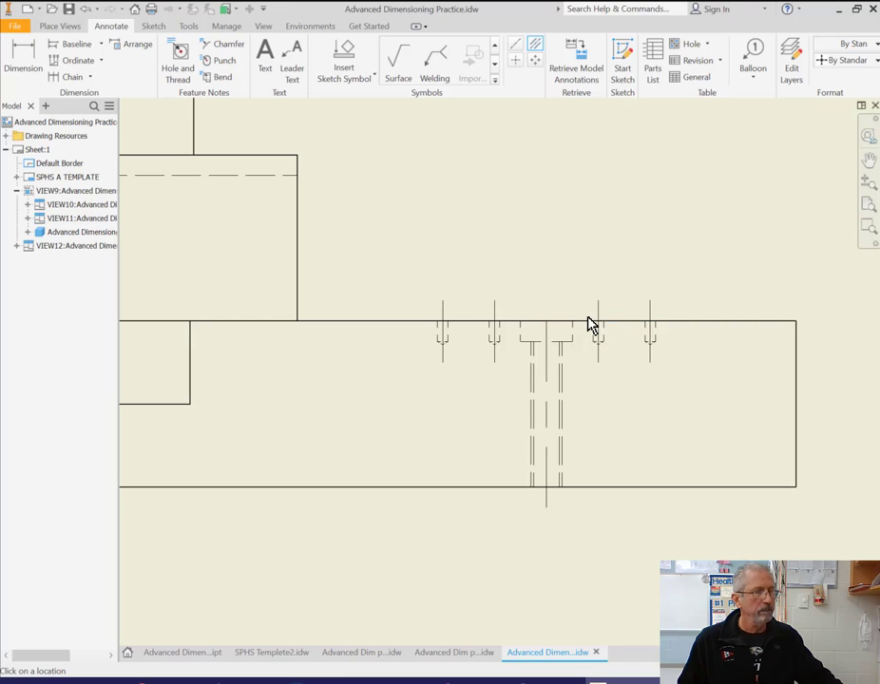
# Extend the central counterbored hole's centerline above the top edge of the base in the front view.
pyautogui.click(548, 339)
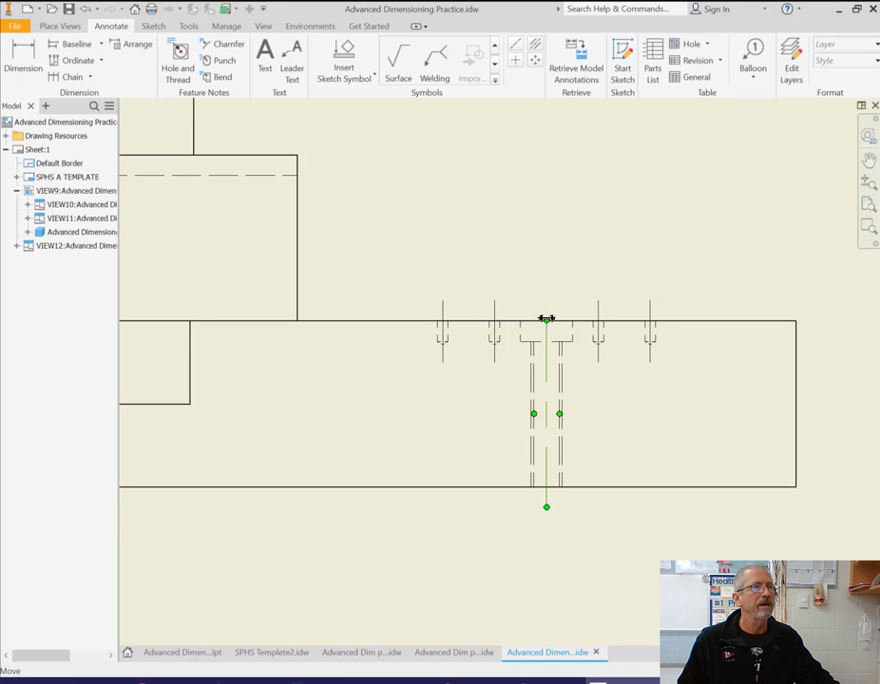
pyautogui.moveTo(547, 318); pyautogui.dragTo(547, 297)
pyautogui.click(821, 416)
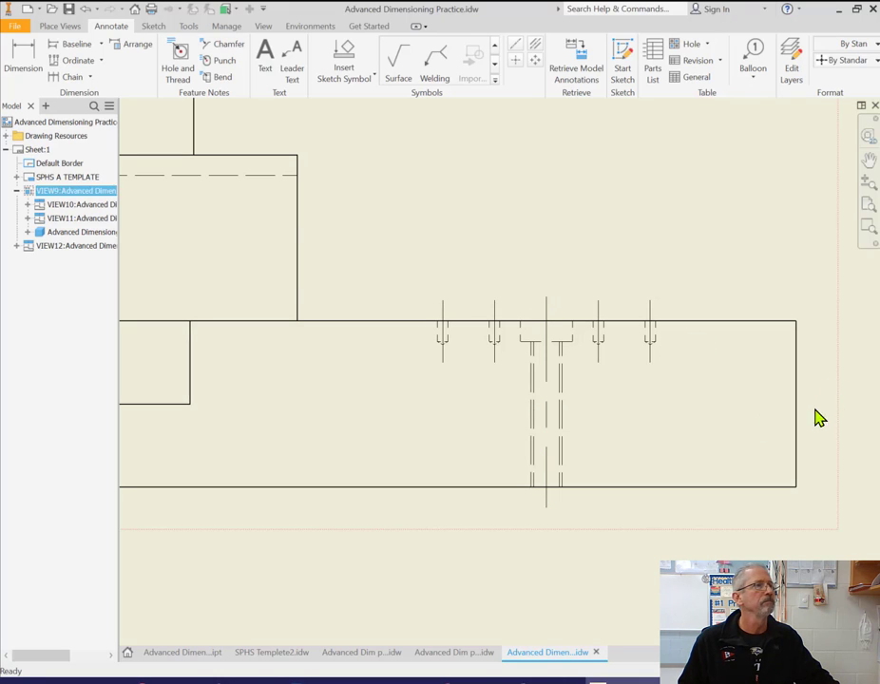
pyautogui.scroll(-2, 433, 415)
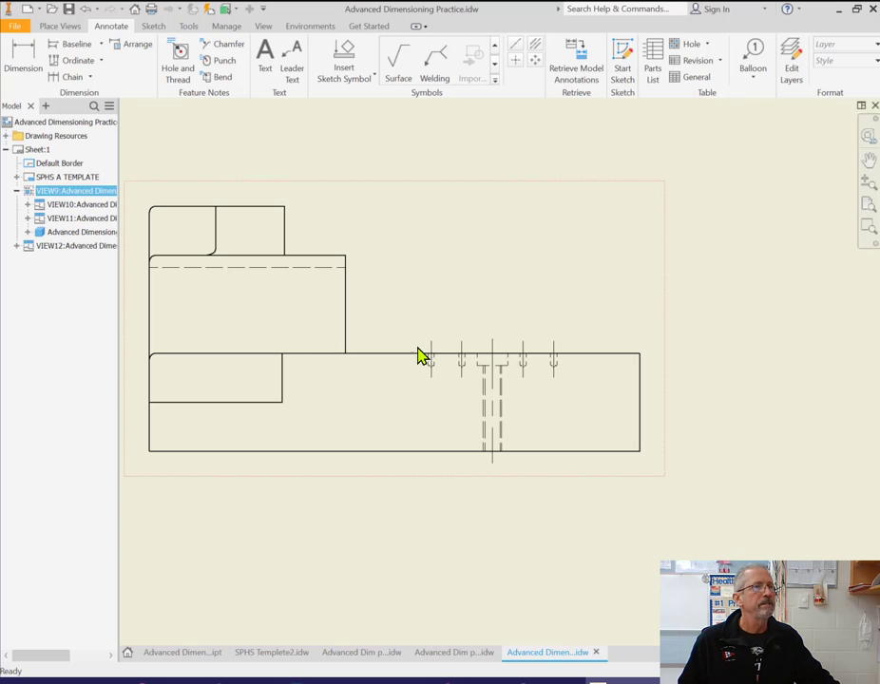
pyautogui.click(720, 296)
pyautogui.scroll(-3, 719, 287)
pyautogui.moveTo(732, 254); pyautogui.dragTo(509, 388, button='middle')
pyautogui.scroll(-2, 519, 394)
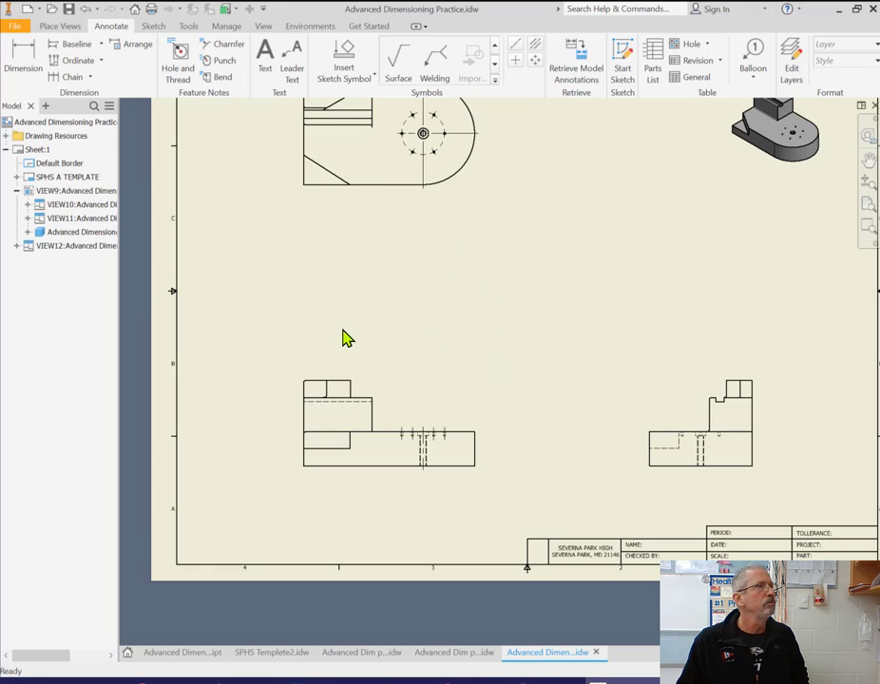
pyautogui.scroll(3, 344, 339)
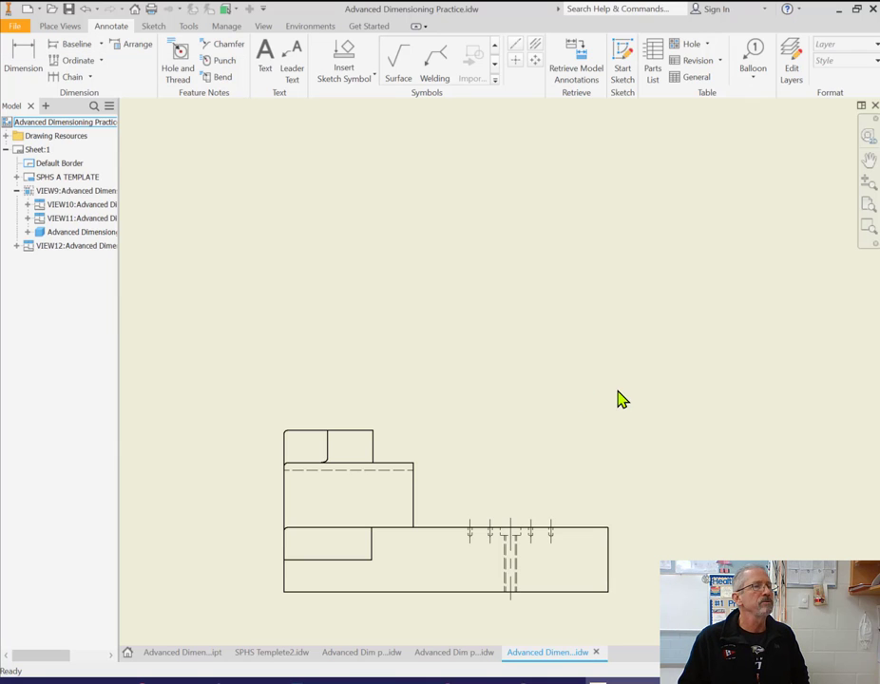
pyautogui.scroll(-5, 438, 332)
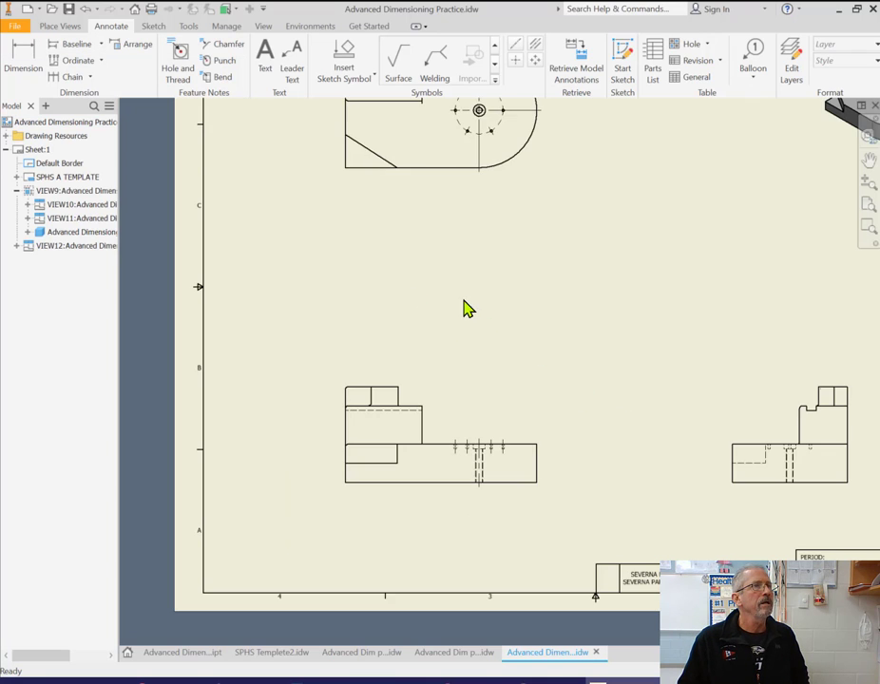
pyautogui.moveTo(482, 299); pyautogui.dragTo(395, 338)
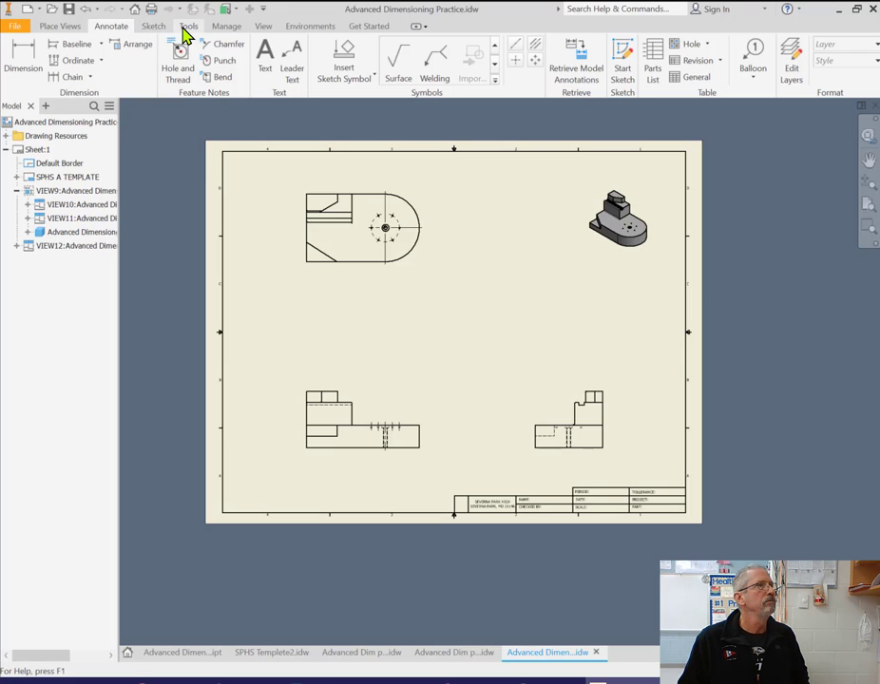
# Set the linear precision of the Default - mm (ANSI) dimension style to 3.123, review its tolerance settings and save the style.
pyautogui.click(225, 29)
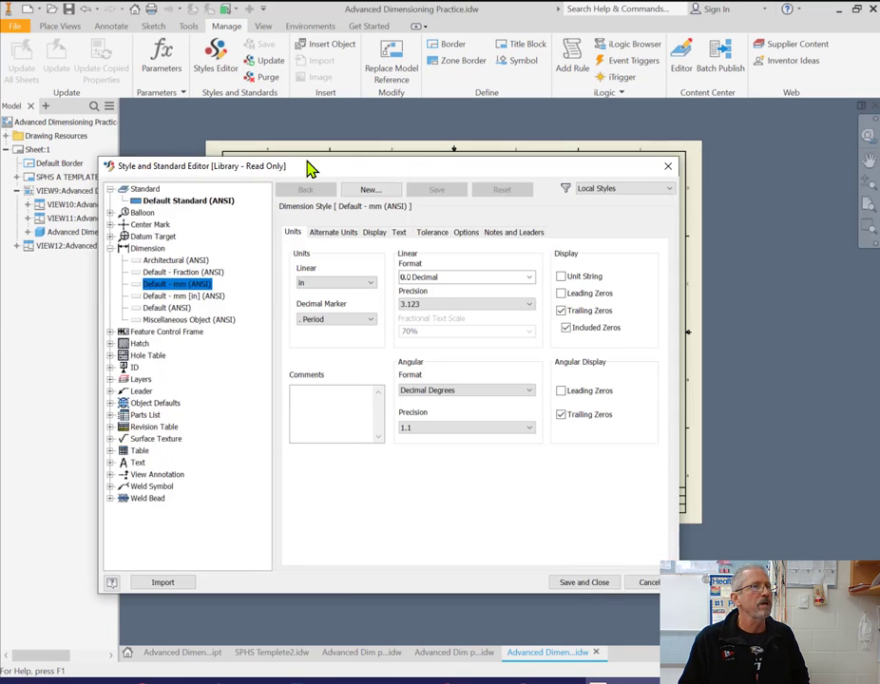
pyautogui.moveTo(363, 169); pyautogui.dragTo(311, 68)
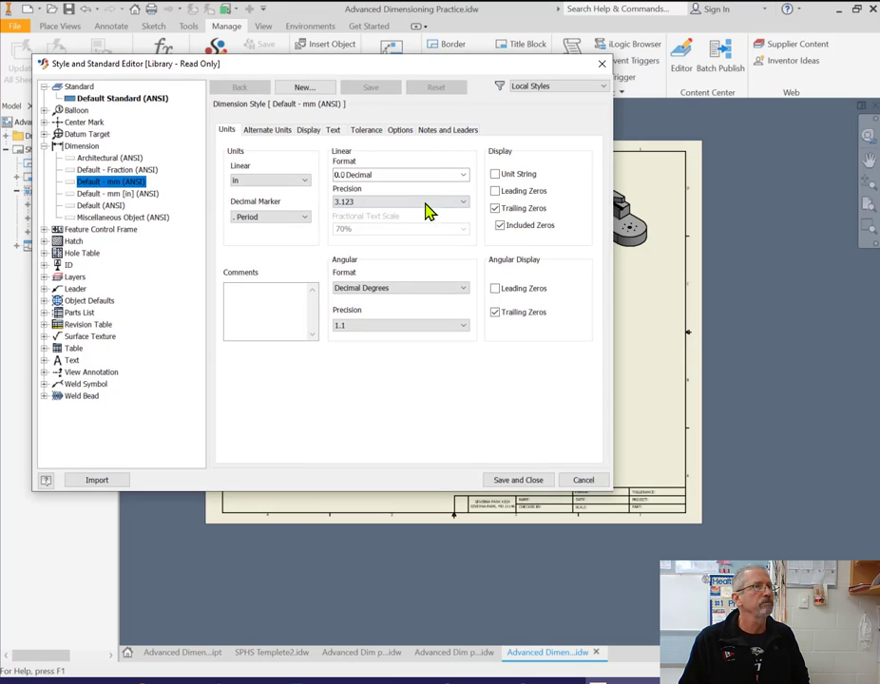
pyautogui.click(463, 199)
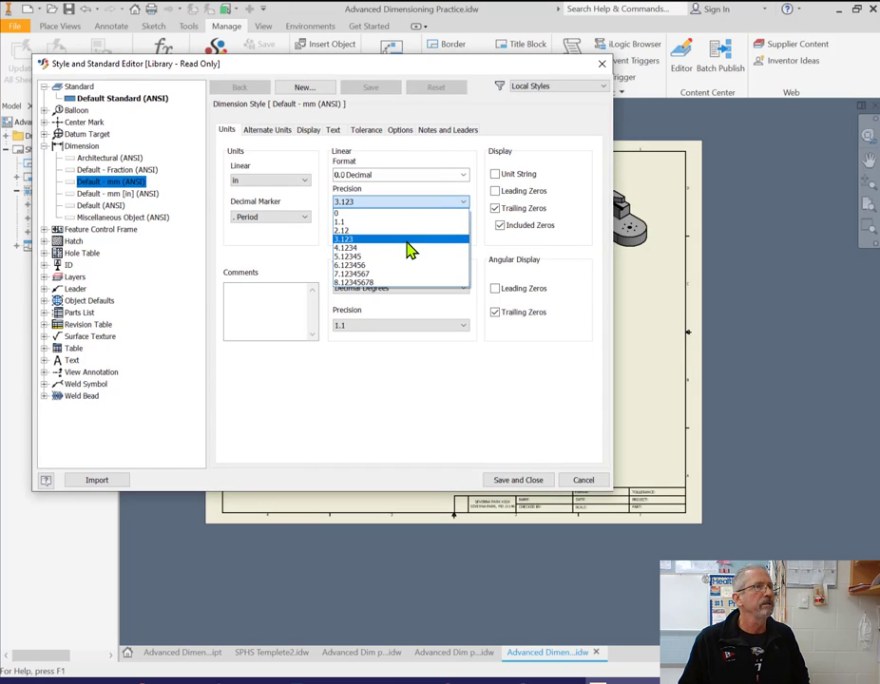
pyautogui.click(406, 241)
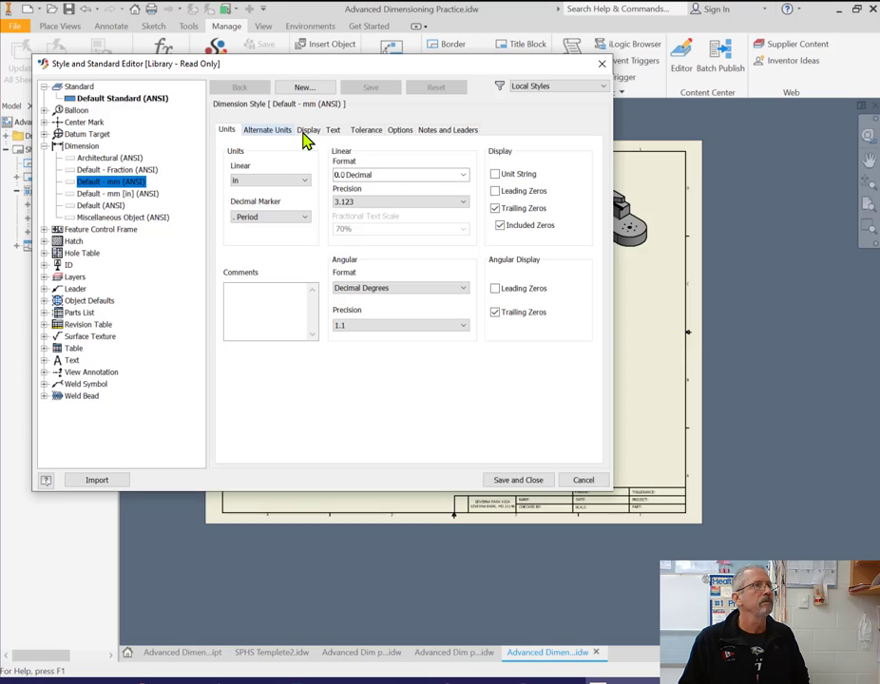
pyautogui.click(371, 133)
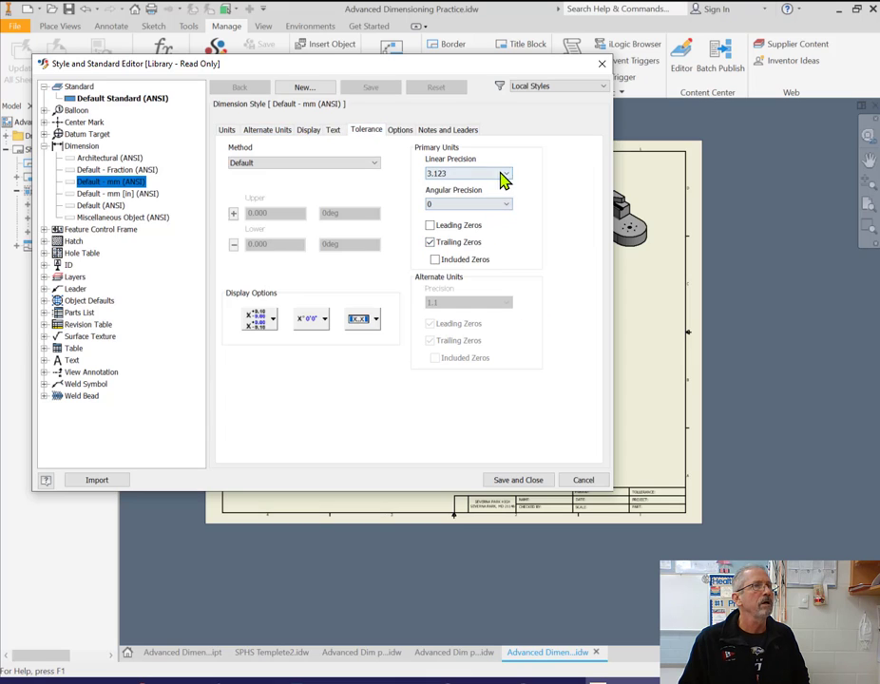
pyautogui.click(518, 481)
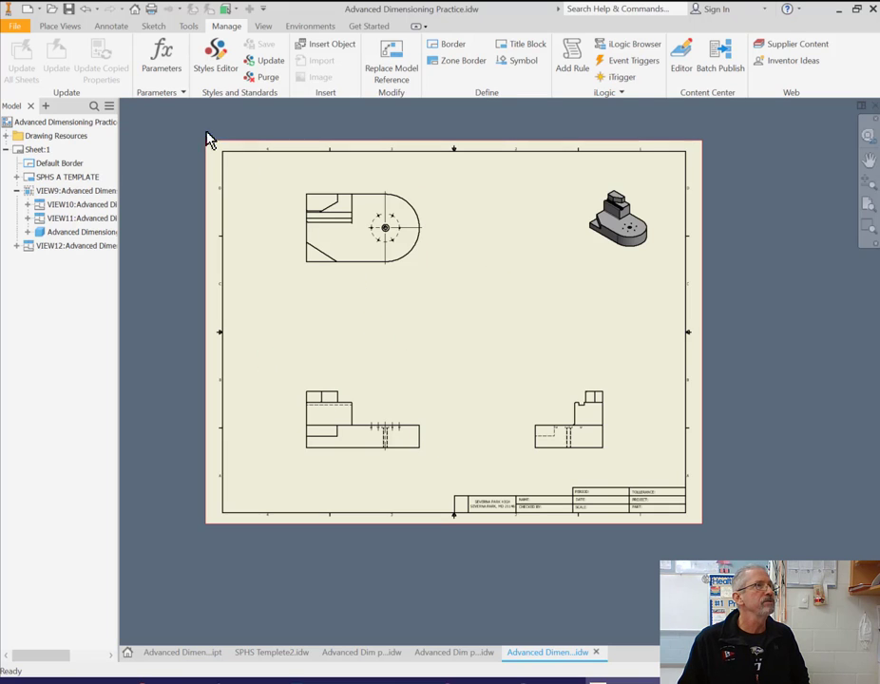
# Move the top view down the sheet, closer to the front view.
pyautogui.click(110, 26)
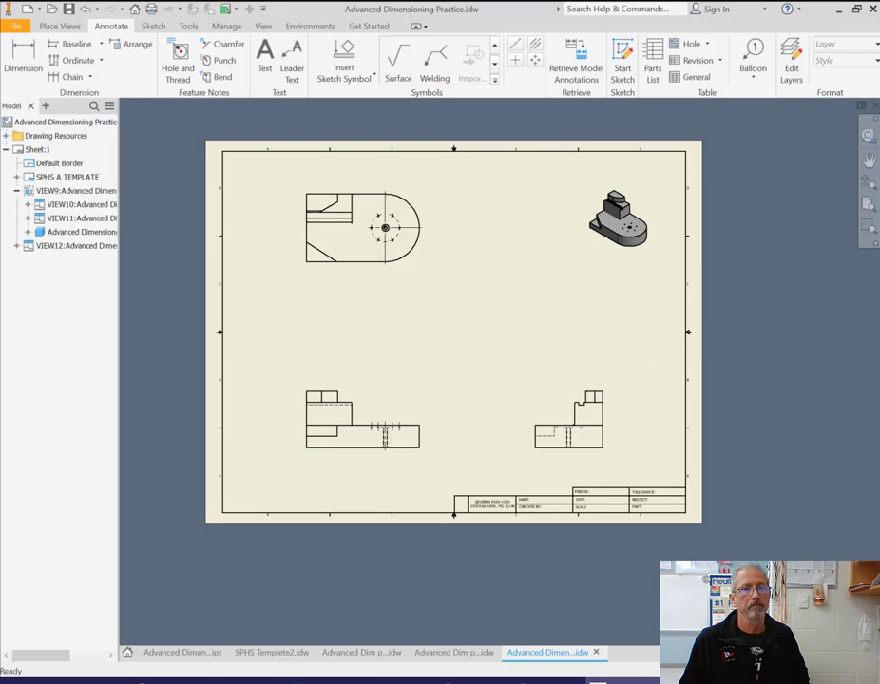
pyautogui.scroll(-3, 379, 436)
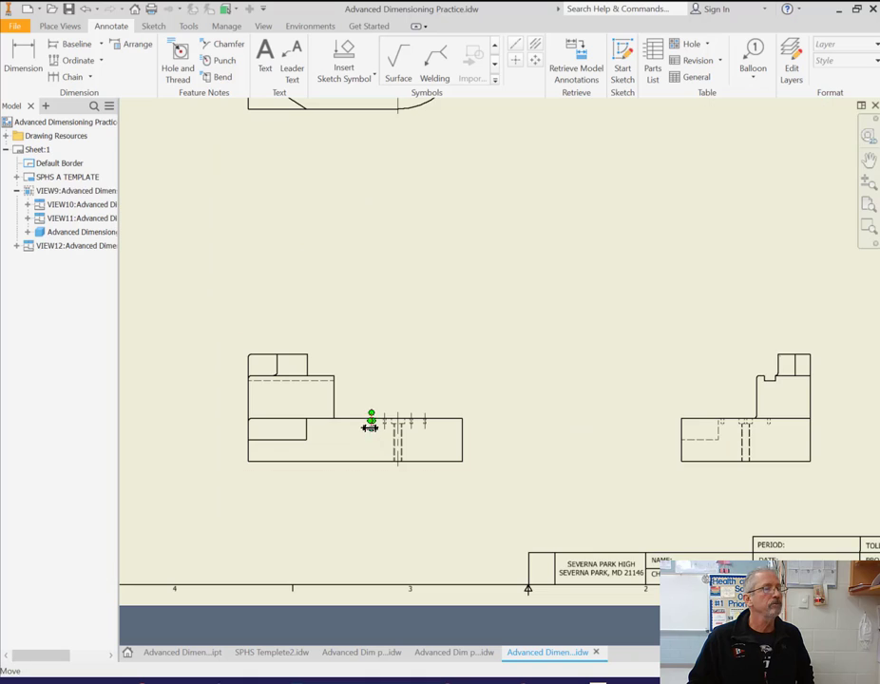
pyautogui.scroll(3, 359, 338)
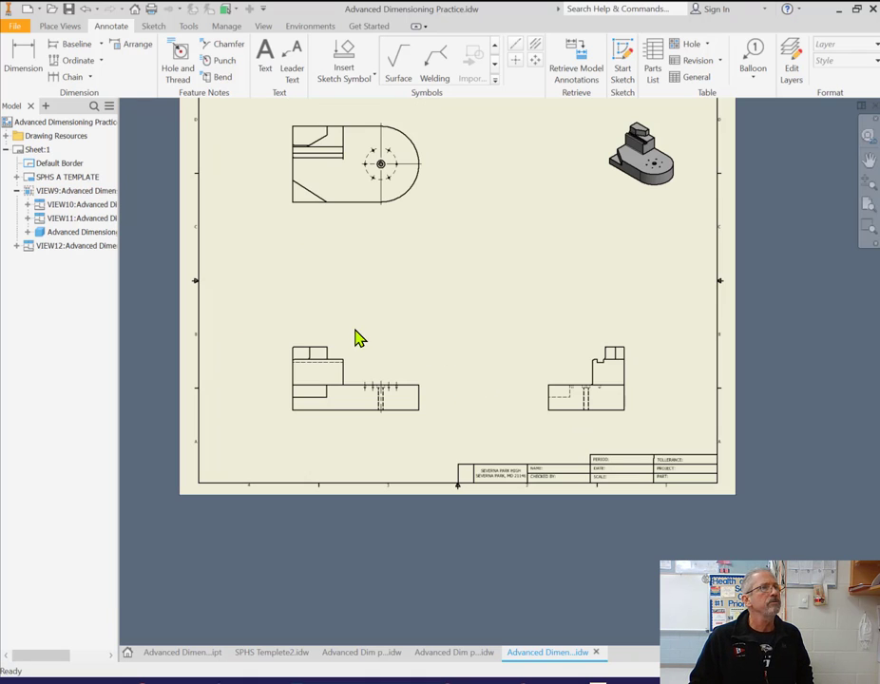
pyautogui.scroll(-3, 344, 305)
pyautogui.moveTo(384, 323); pyautogui.dragTo(501, 351, button='middle')
pyautogui.click(474, 178)
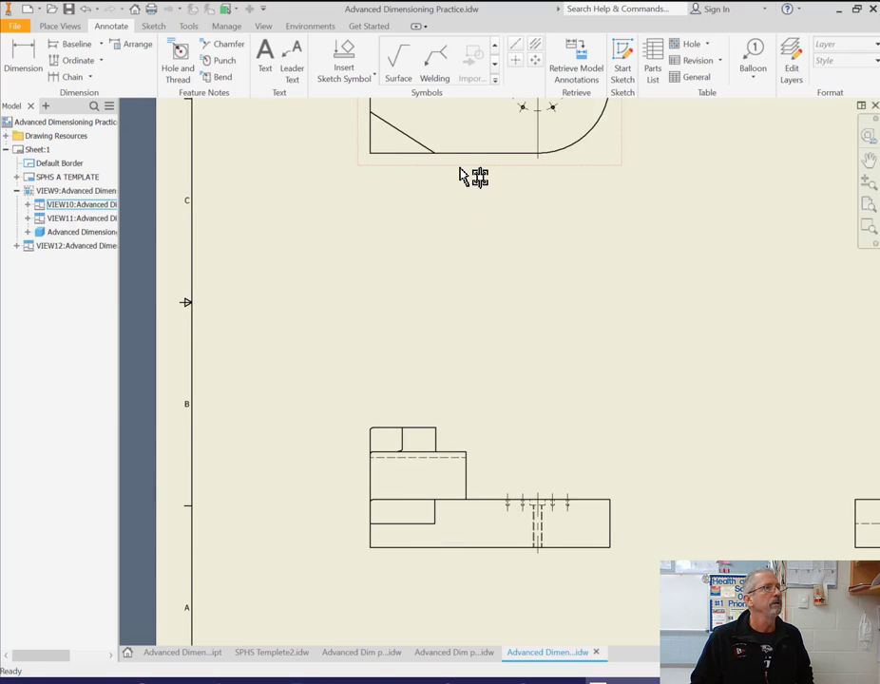
pyautogui.moveTo(472, 183)
pyautogui.mouseDown()
pyautogui.moveTo(475, 262)
pyautogui.moveTo(514, 274)
pyautogui.mouseUp()
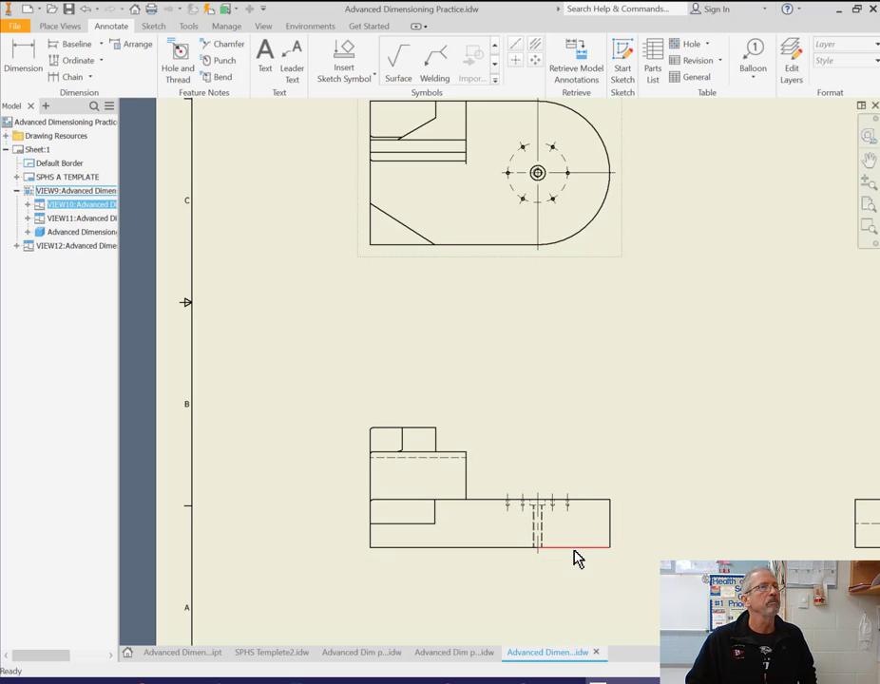
# Place datum identifier A below the front view, attached to the base's bottom edge right of the central hole.
pyautogui.click(495, 79)
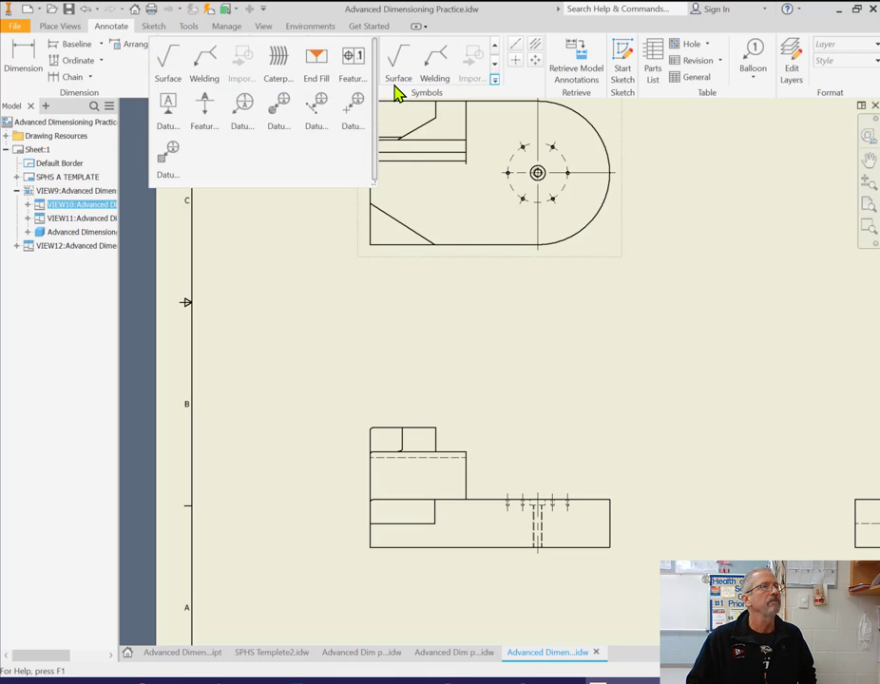
pyautogui.click(188, 134)
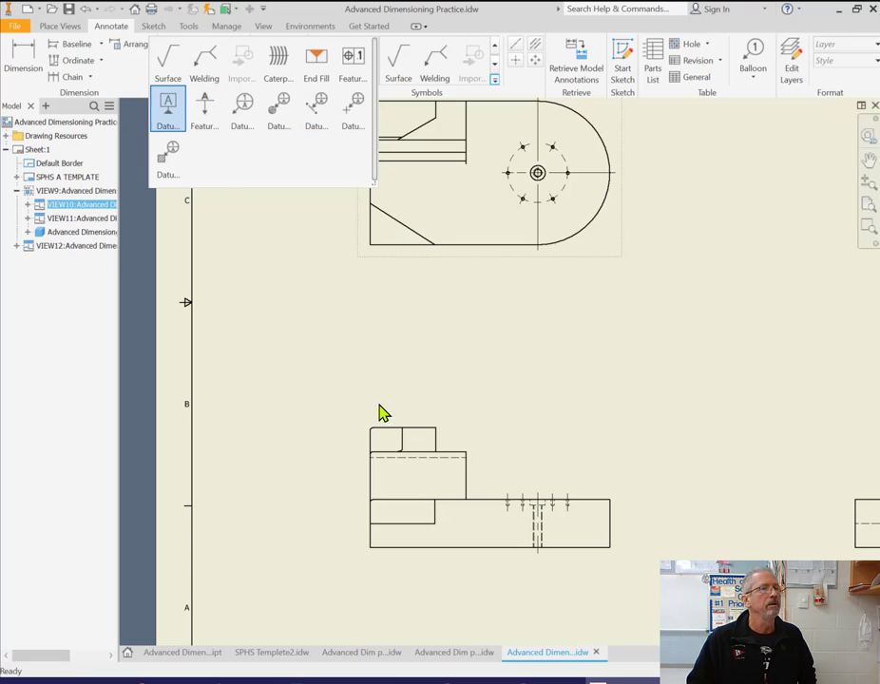
pyautogui.click(591, 551)
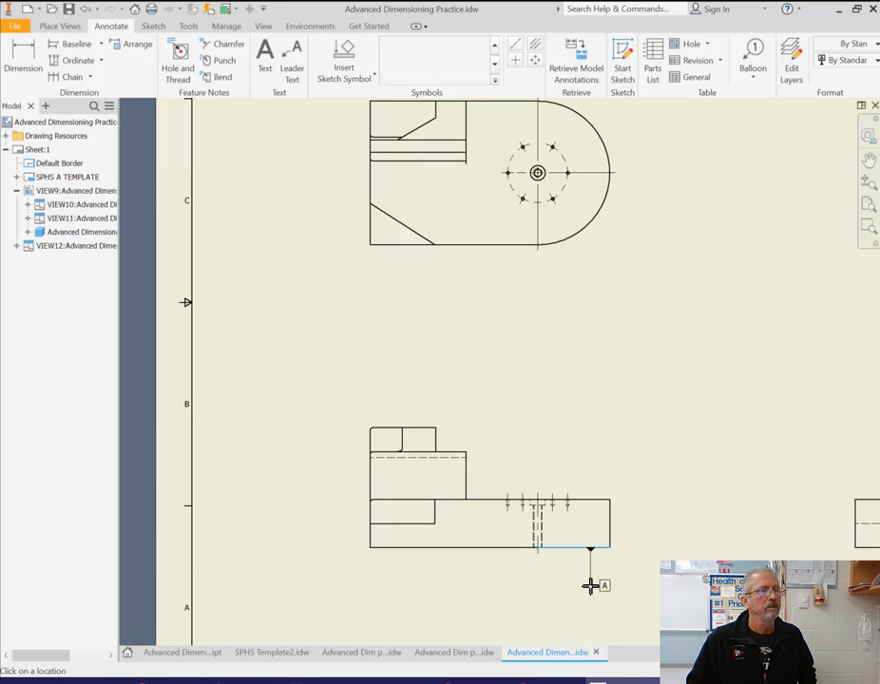
pyautogui.click(590, 584)
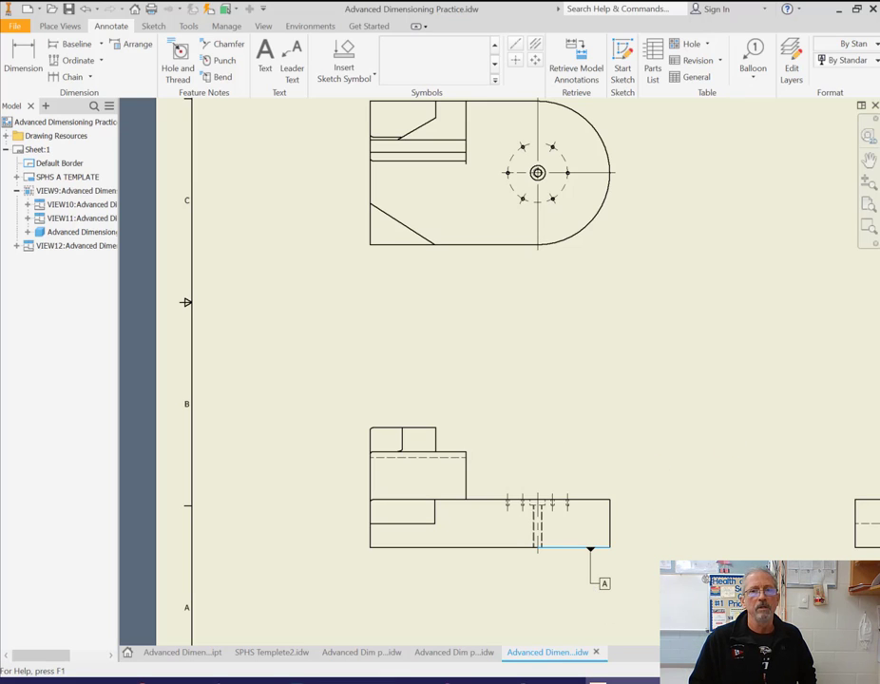
pyautogui.moveTo(879, 142); pyautogui.dragTo(326, 103)
pyautogui.click(426, 378)
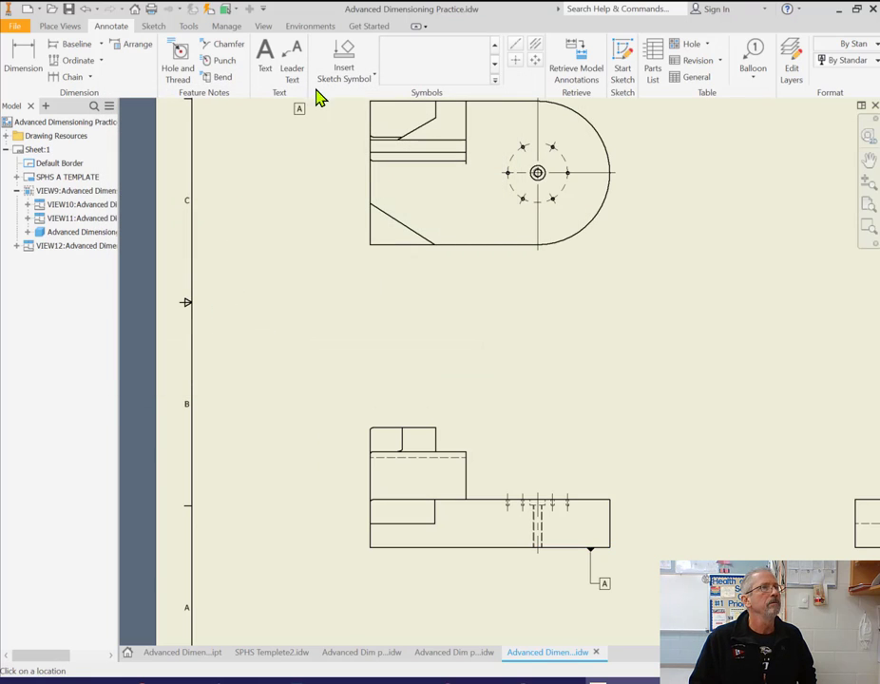
# Place a datum identifier labelled B on the lower left vertical edge of the base in the front view.
pyautogui.click(494, 81)
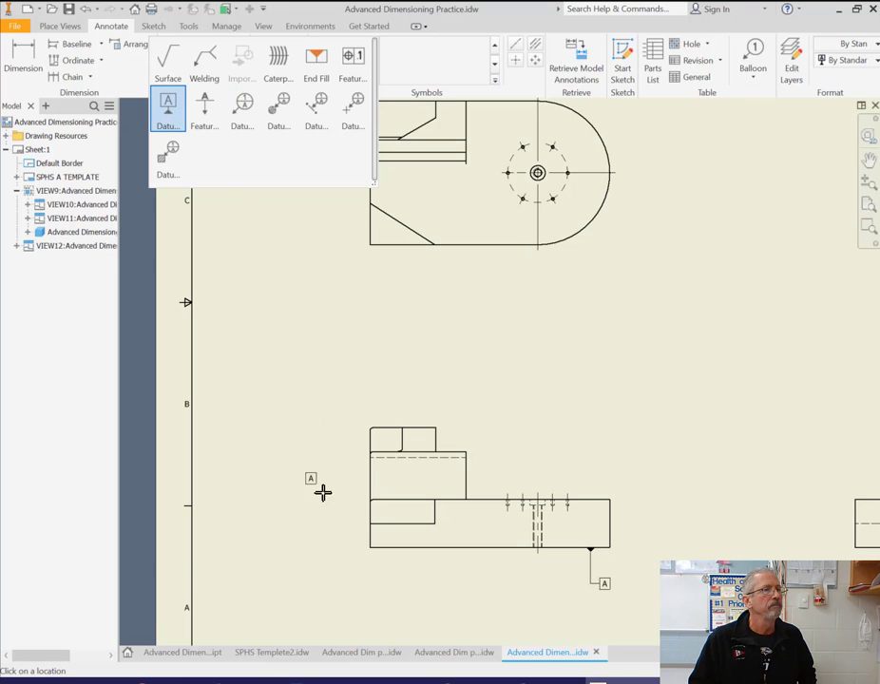
pyautogui.click(369, 535)
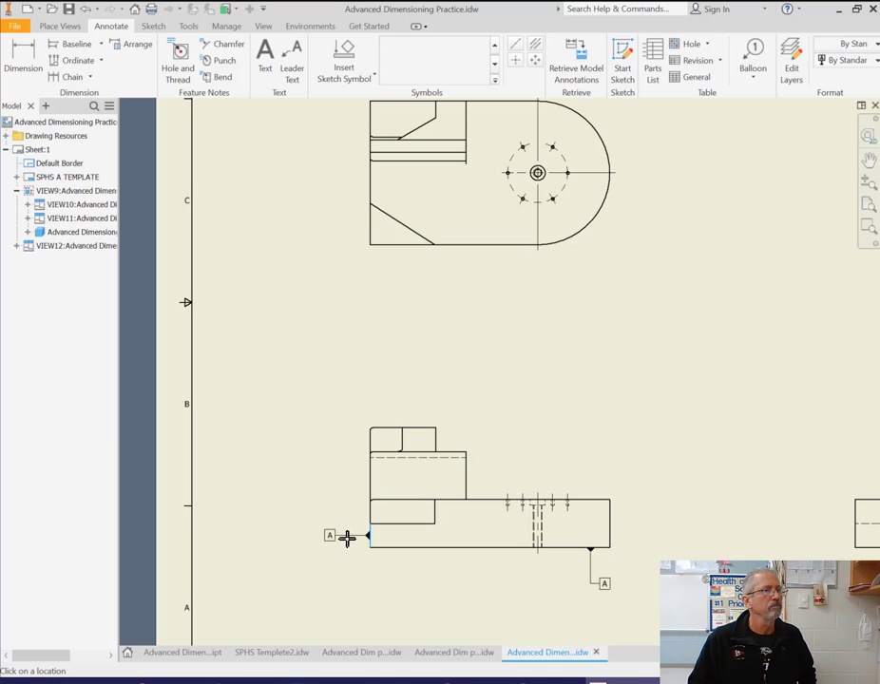
pyautogui.click(350, 539)
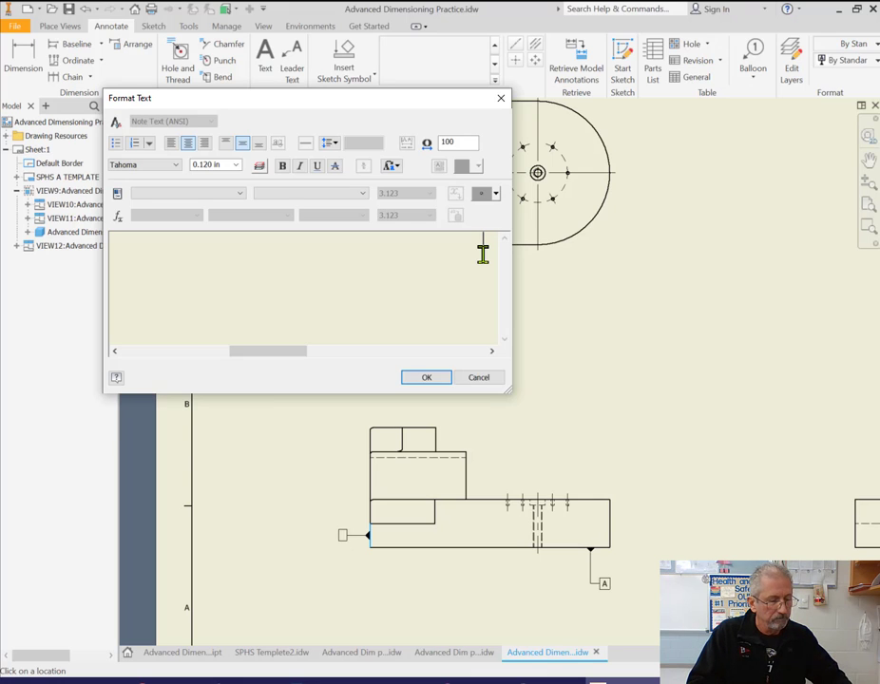
pyautogui.write('B')
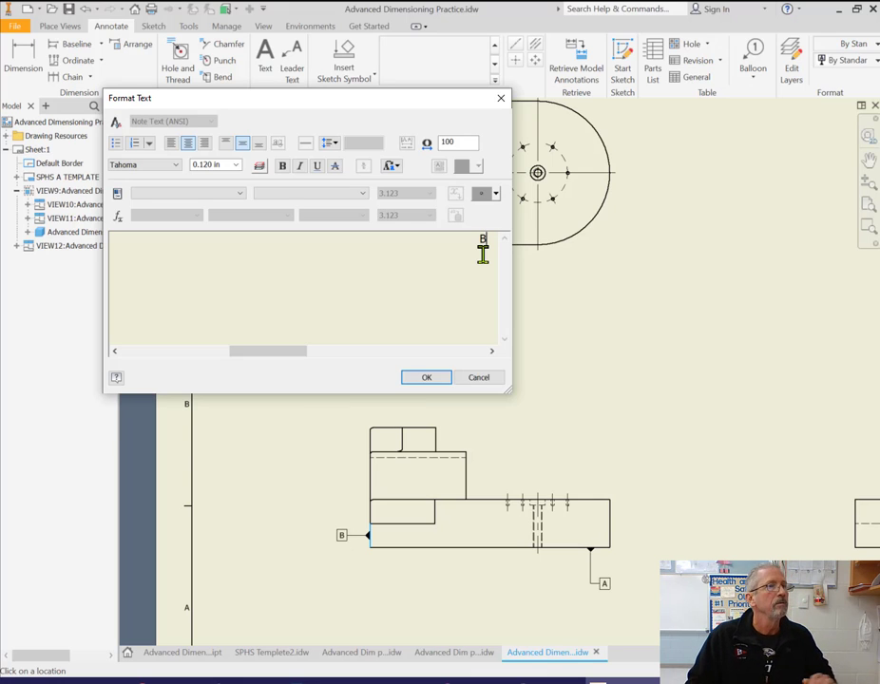
pyautogui.click(419, 378)
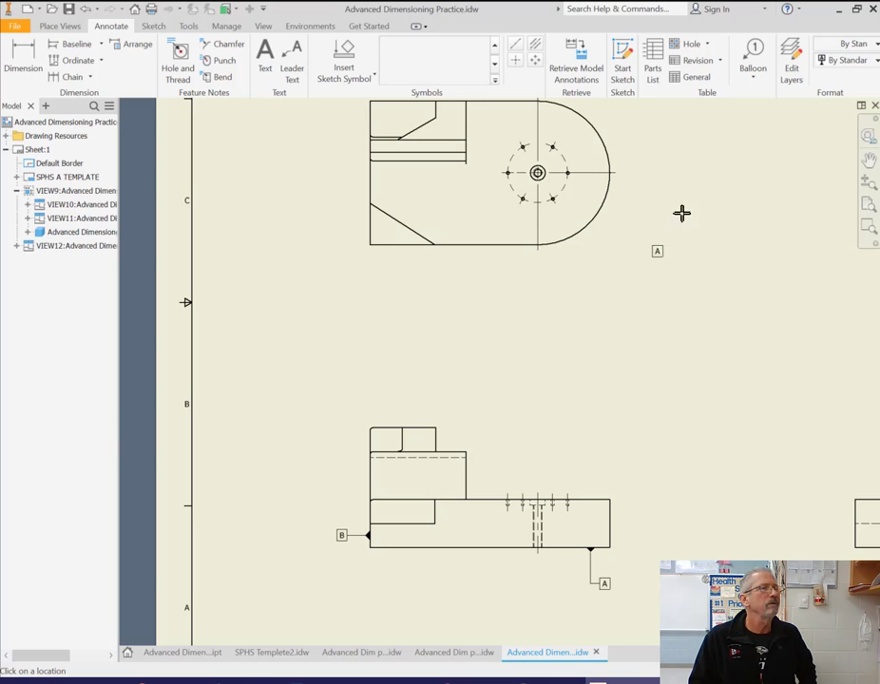
# Place a datum identifier labelled C on the right vertical edge of the base in the side view.
pyautogui.moveTo(782, 437)
pyautogui.mouseDown(button='middle')
pyautogui.moveTo(496, 435)
pyautogui.moveTo(418, 399)
pyautogui.mouseUp(button='middle')
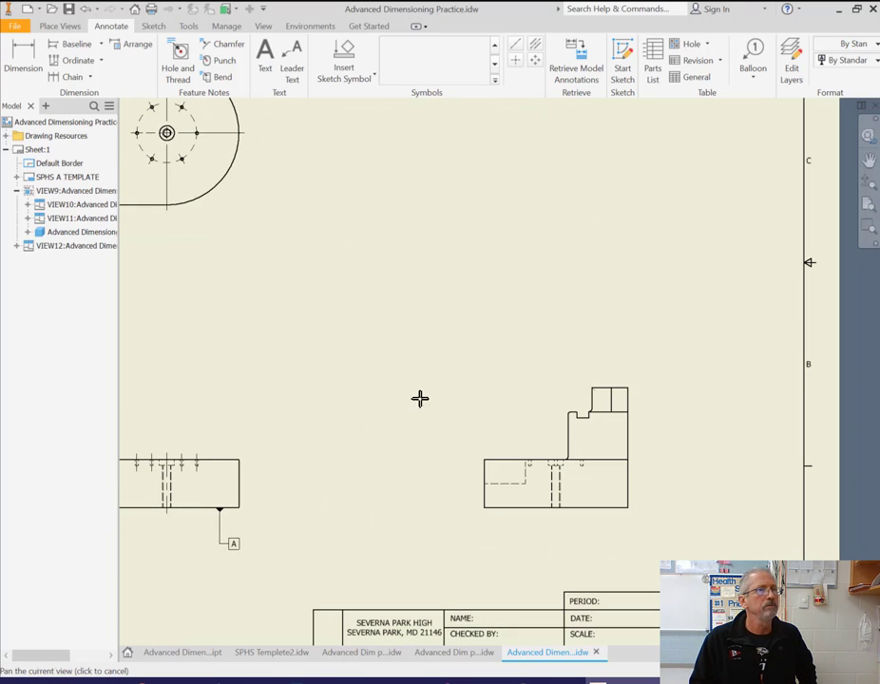
pyautogui.click(628, 492)
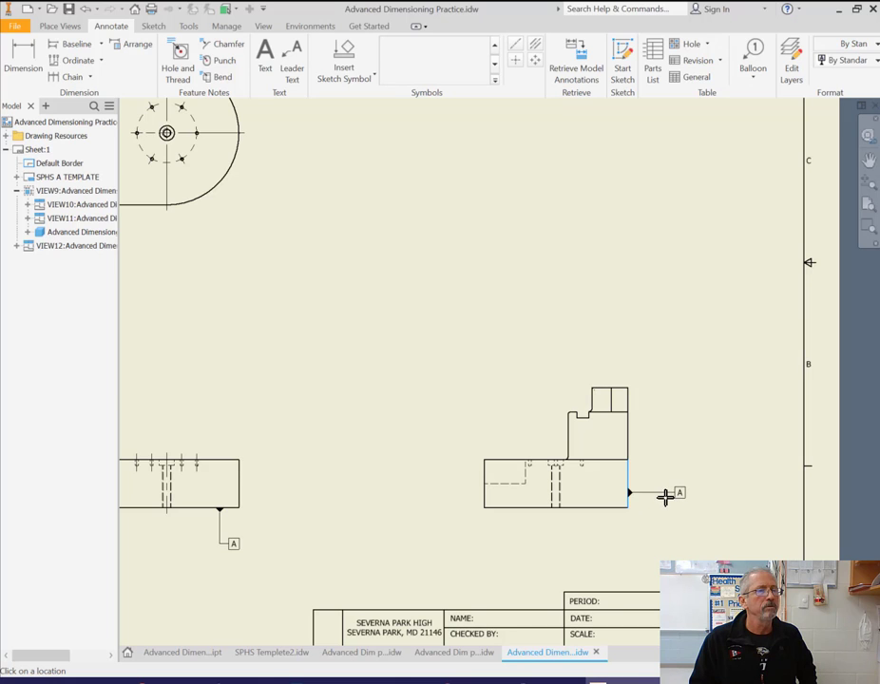
pyautogui.click(689, 514)
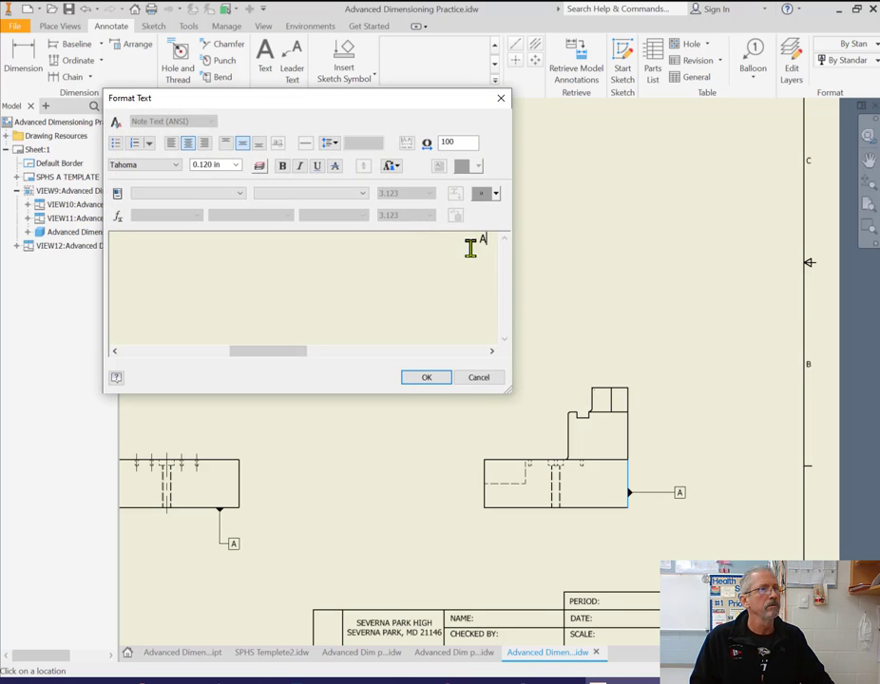
pyautogui.moveTo(468, 250); pyautogui.dragTo(498, 237)
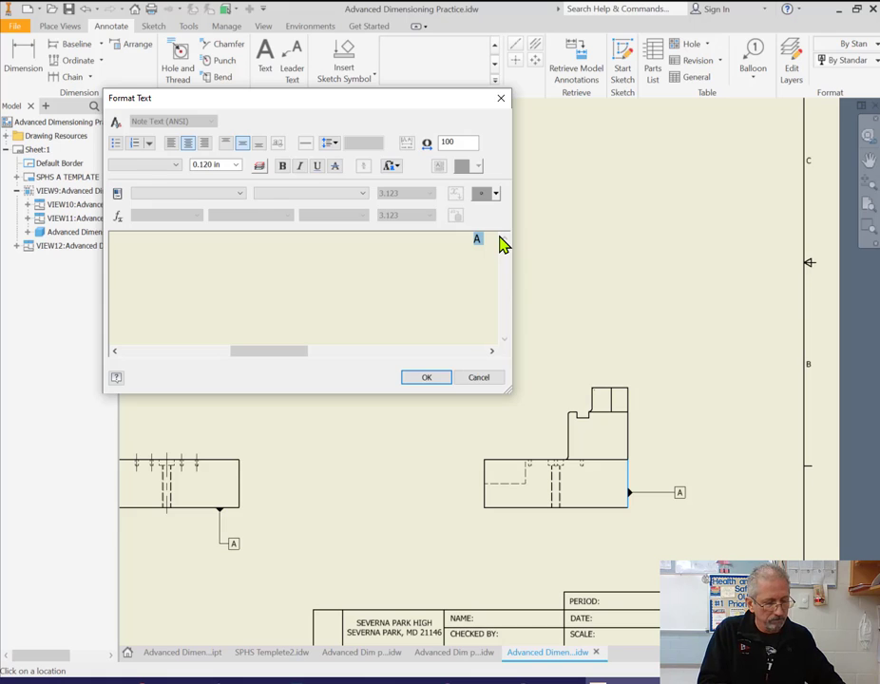
pyautogui.press('BackSpace')
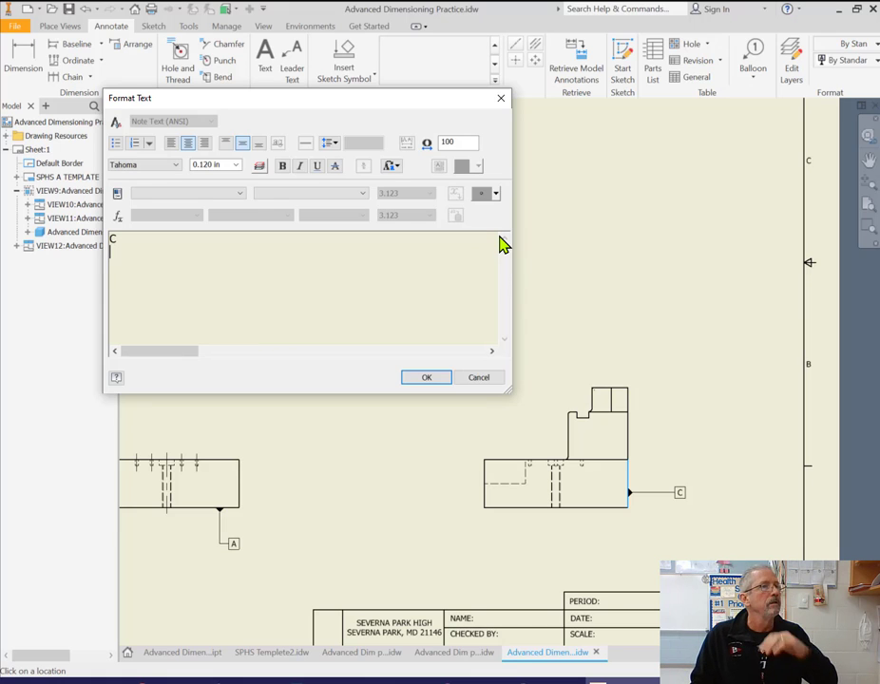
pyautogui.click(427, 378)
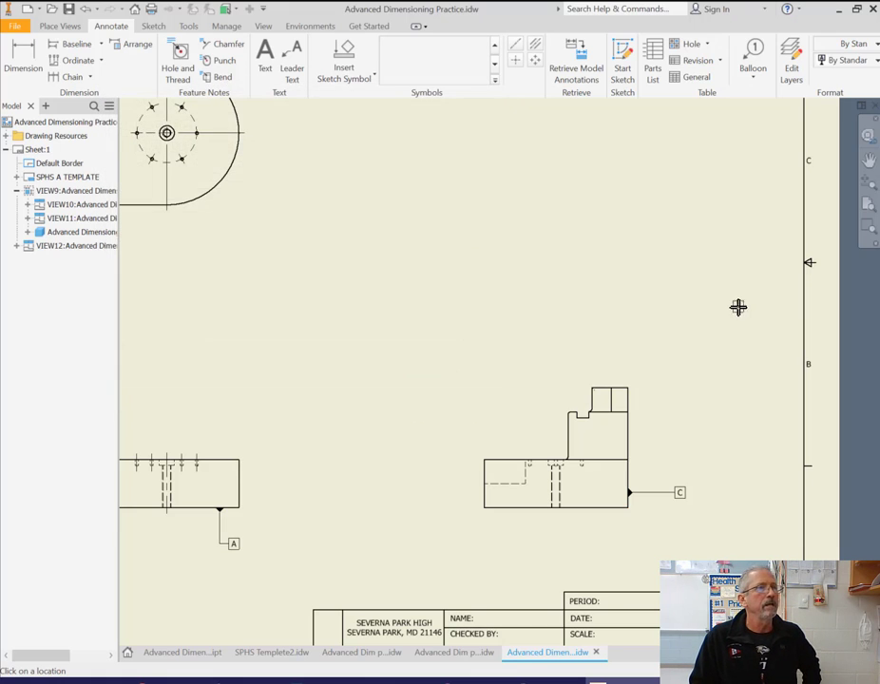
# Place vertical baseline dimensions beside the front view from the base's bottom edge to the tops of the base, middle block and upper block.
pyautogui.scroll(-3, 302, 365)
pyautogui.moveTo(337, 347); pyautogui.dragTo(462, 378, button='middle')
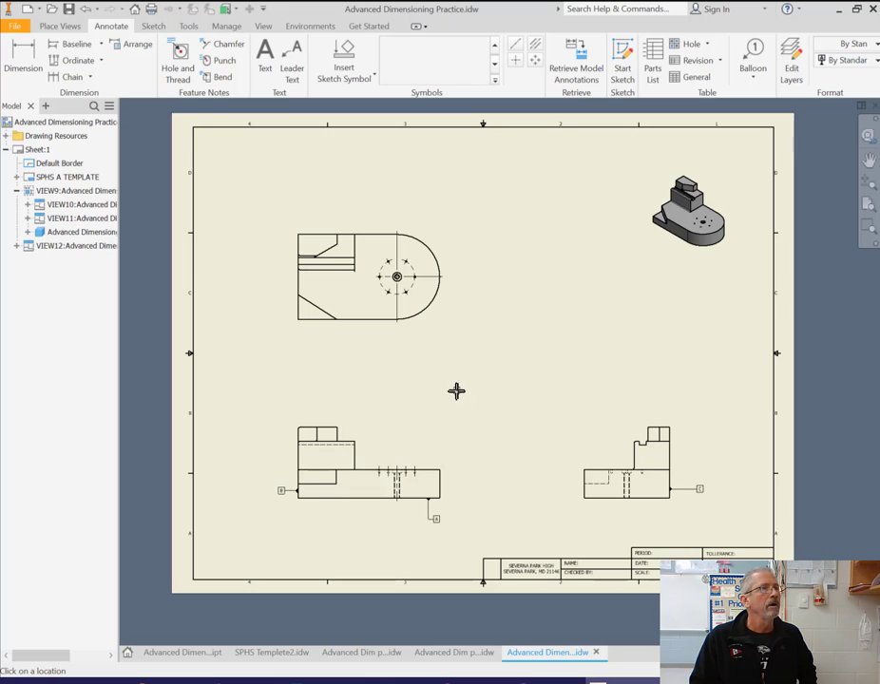
pyautogui.scroll(-2, 434, 364)
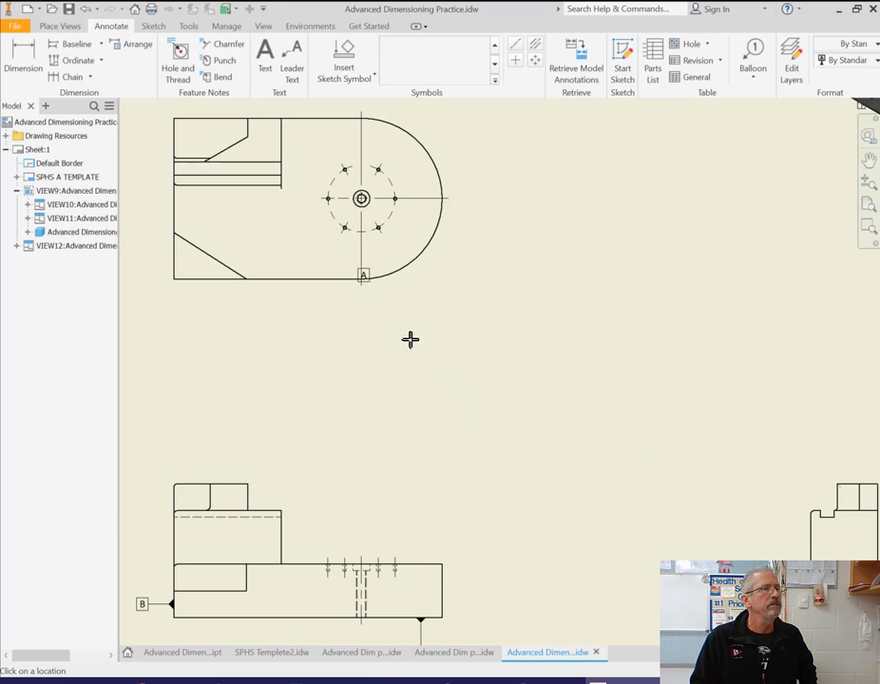
pyautogui.click(70, 45)
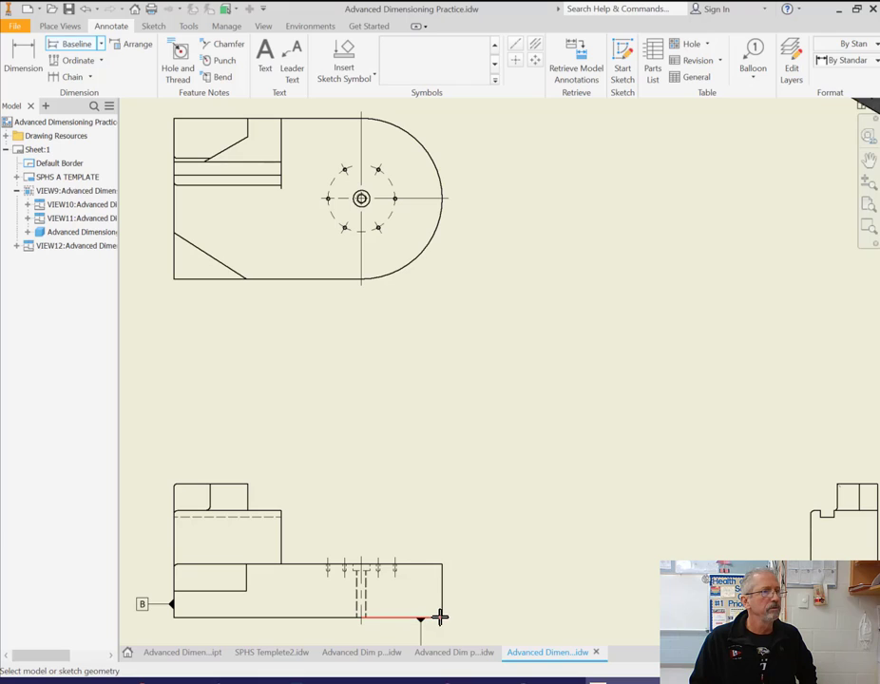
pyautogui.click(439, 618)
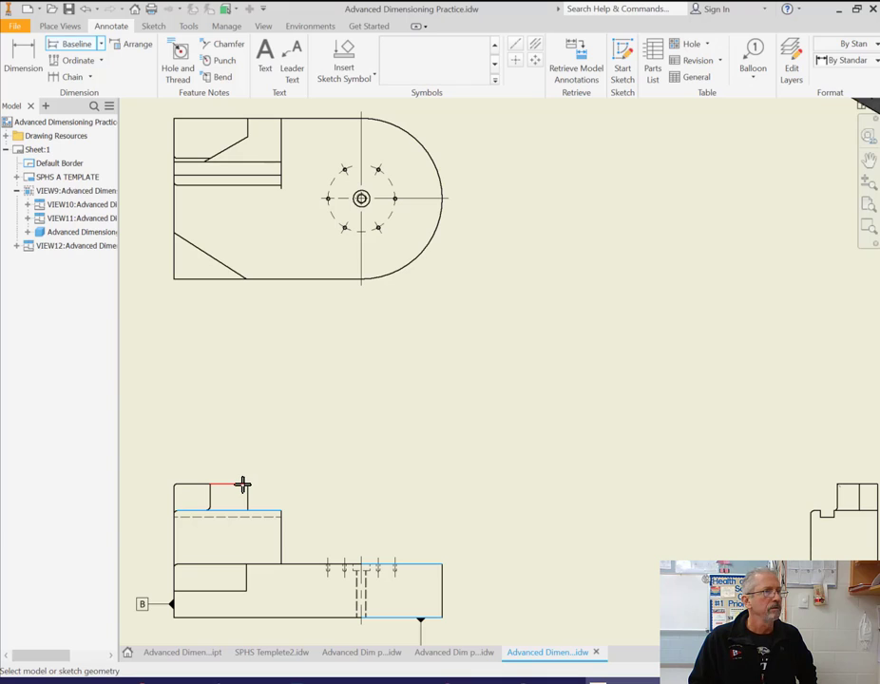
pyautogui.rightClick(503, 574)
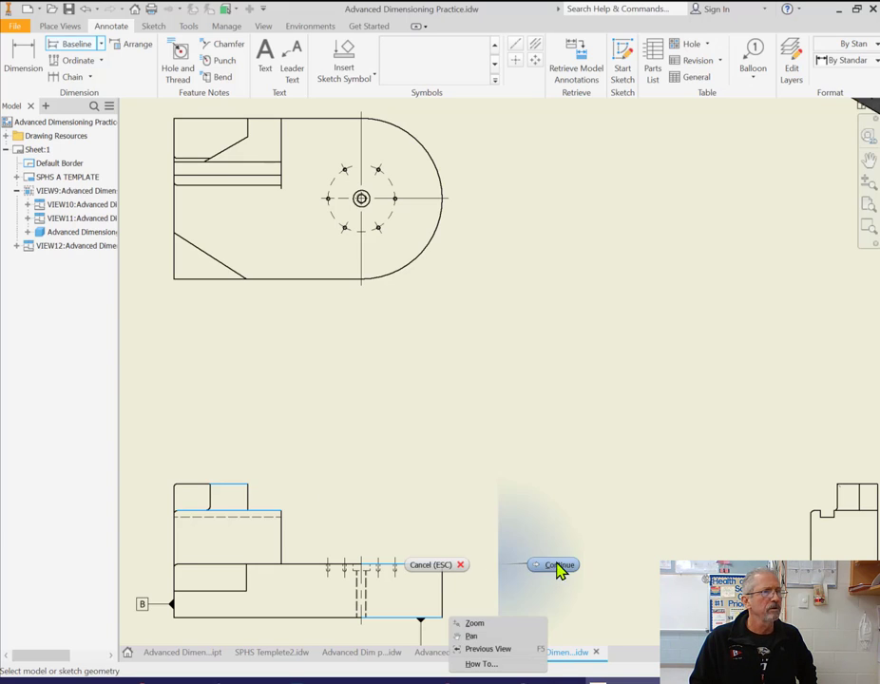
pyautogui.click(558, 567)
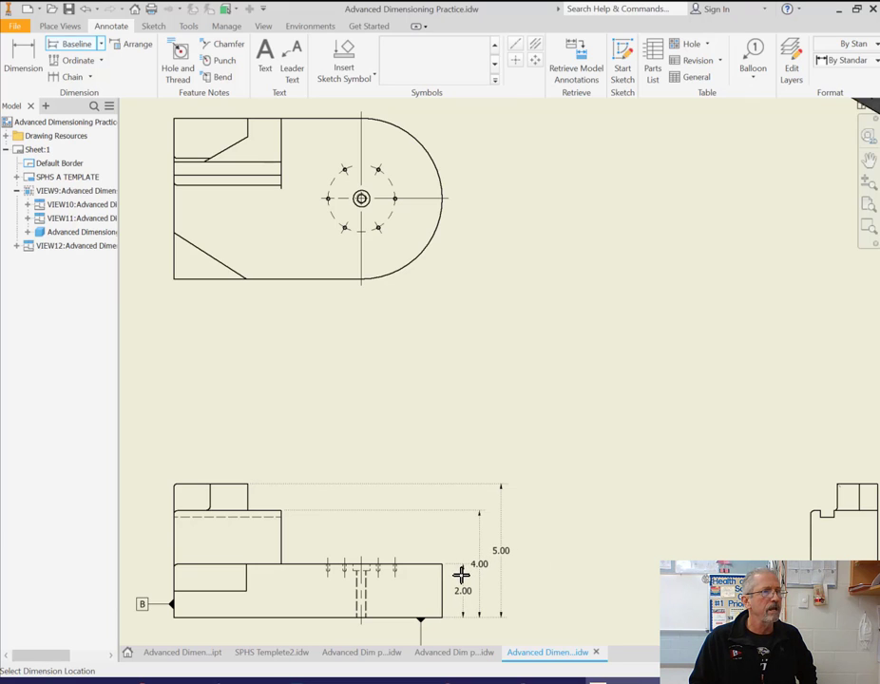
pyautogui.click(461, 574)
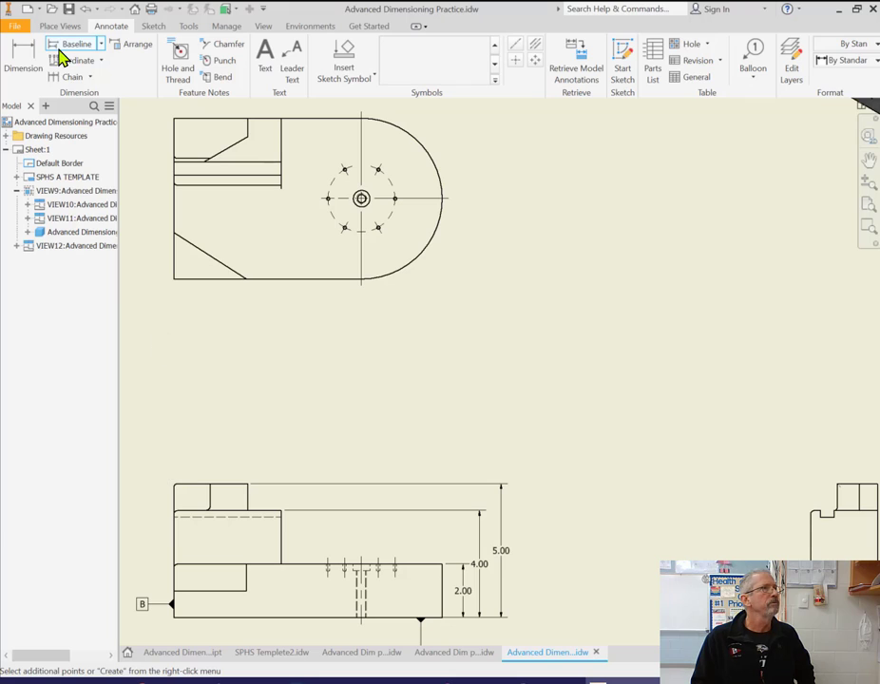
# Add further points on the upper and middle blocks' vertical edges to the front view's vertical baseline dimension set and finish it.
pyautogui.click(174, 491)
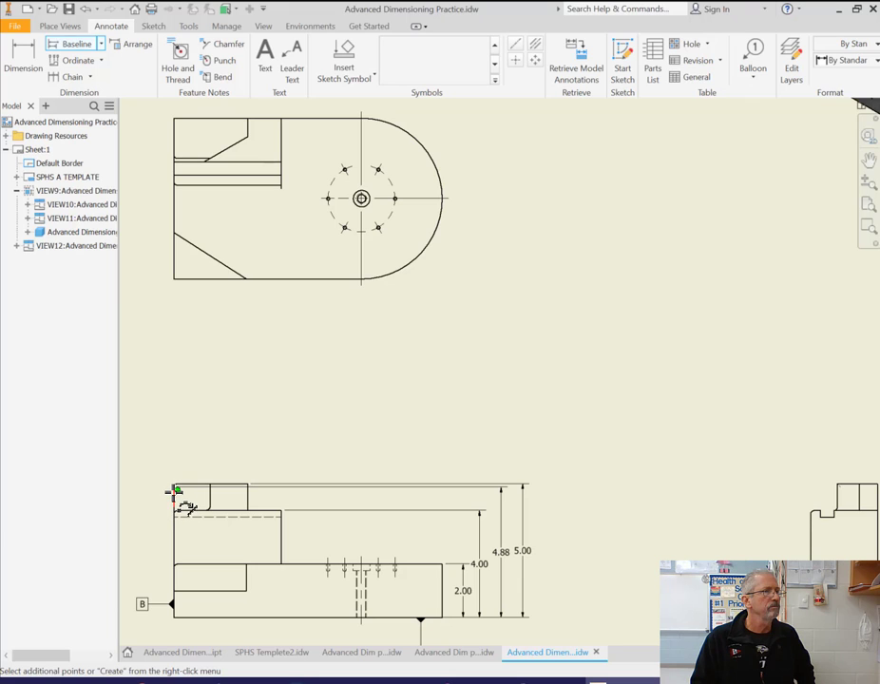
pyautogui.scroll(3, 174, 490)
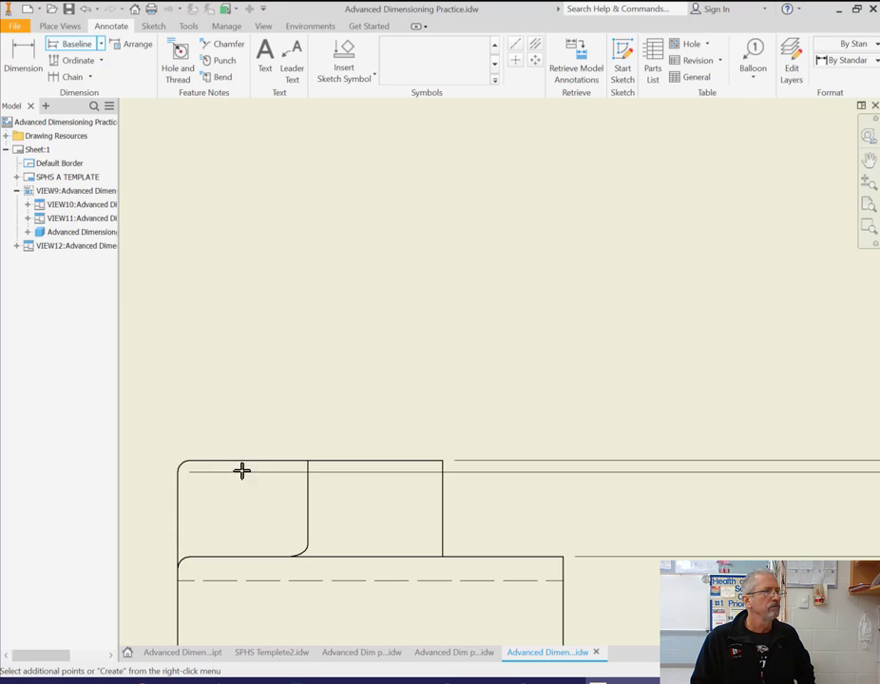
pyautogui.scroll(-2, 241, 471)
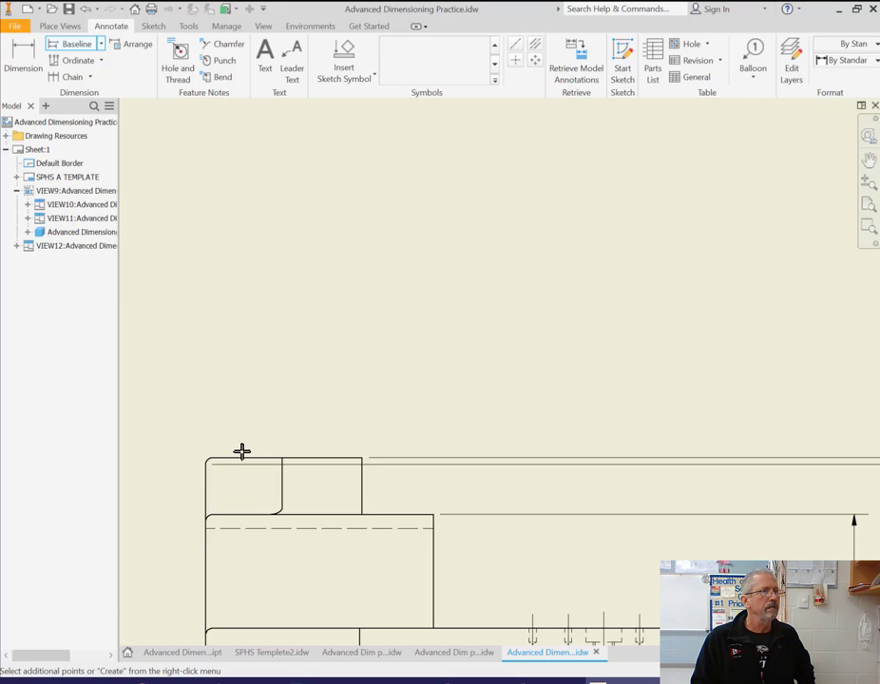
pyautogui.click(360, 483)
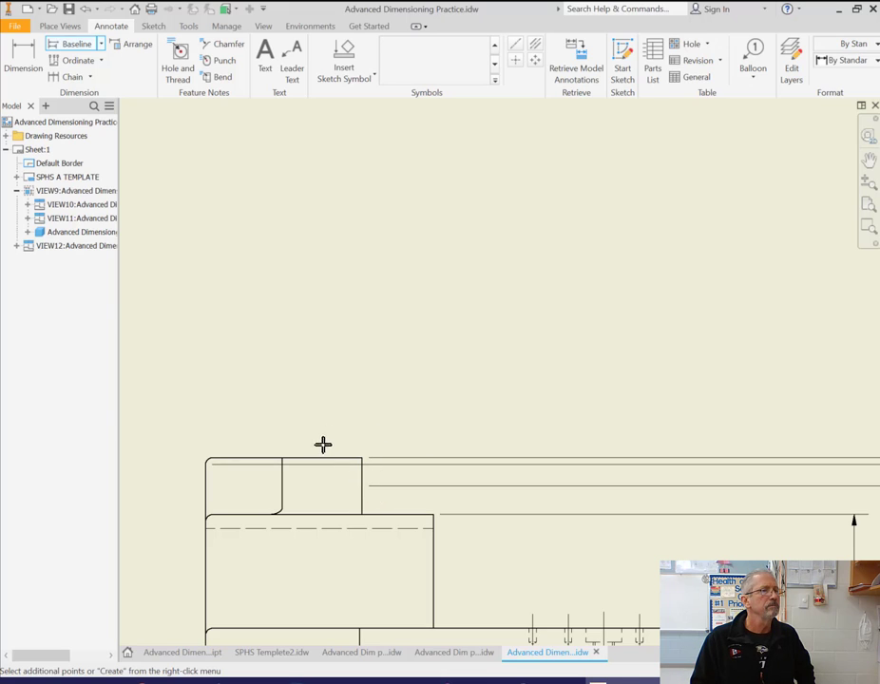
pyautogui.scroll(2, 359, 429)
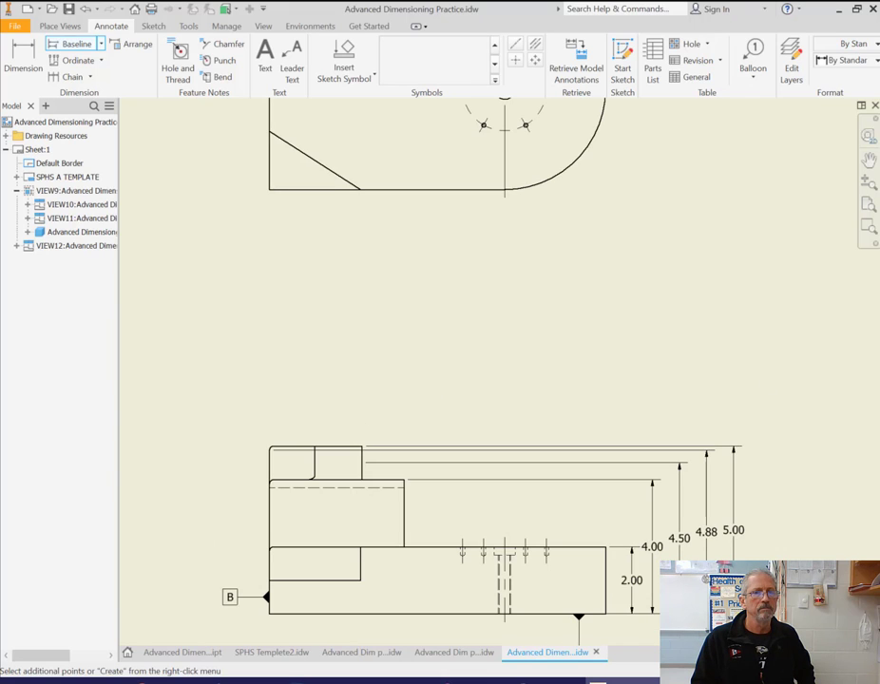
pyautogui.press('Return')
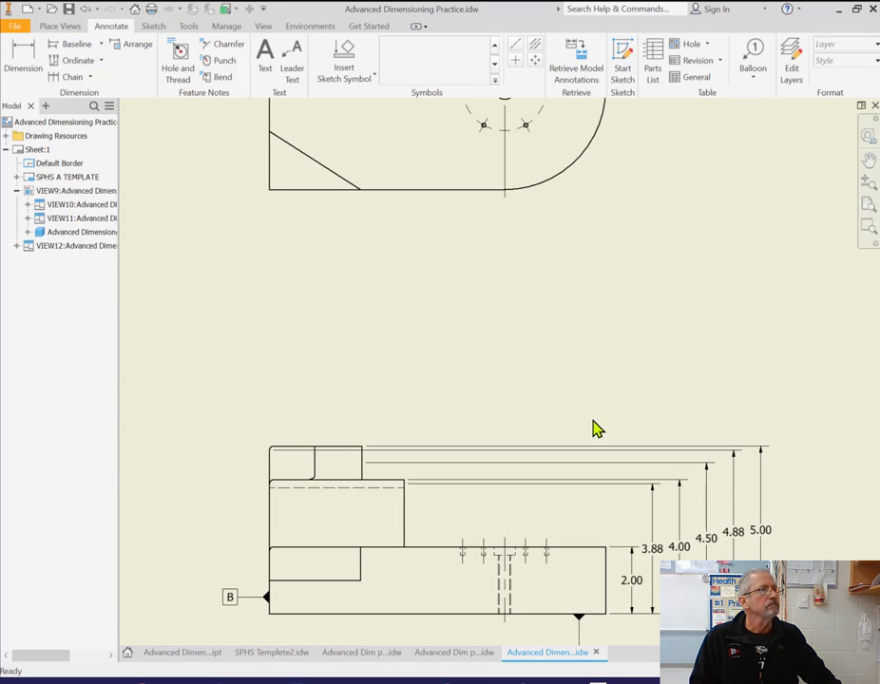
pyautogui.click(72, 45)
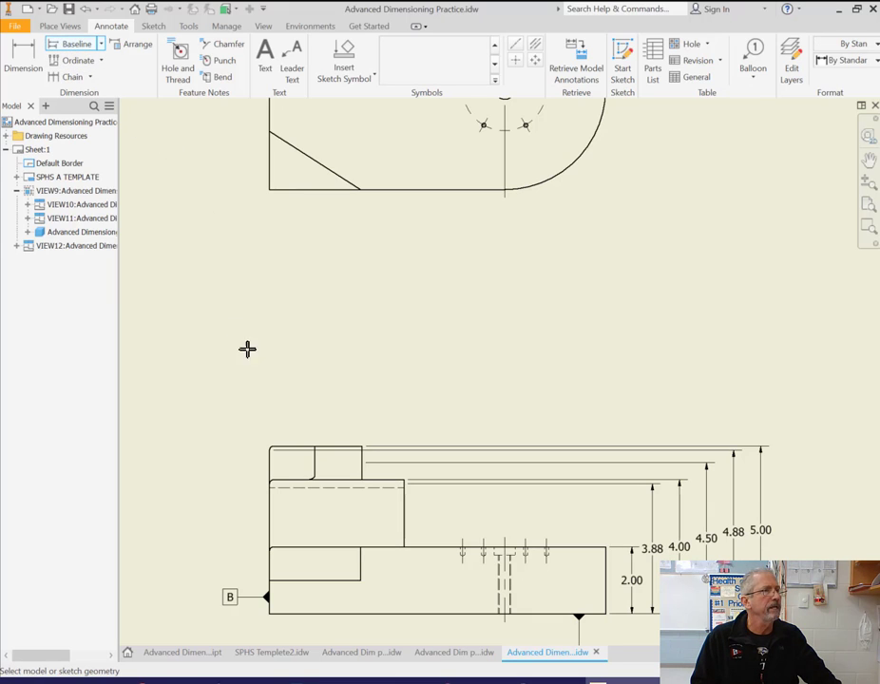
pyautogui.scroll(-3, 260, 418)
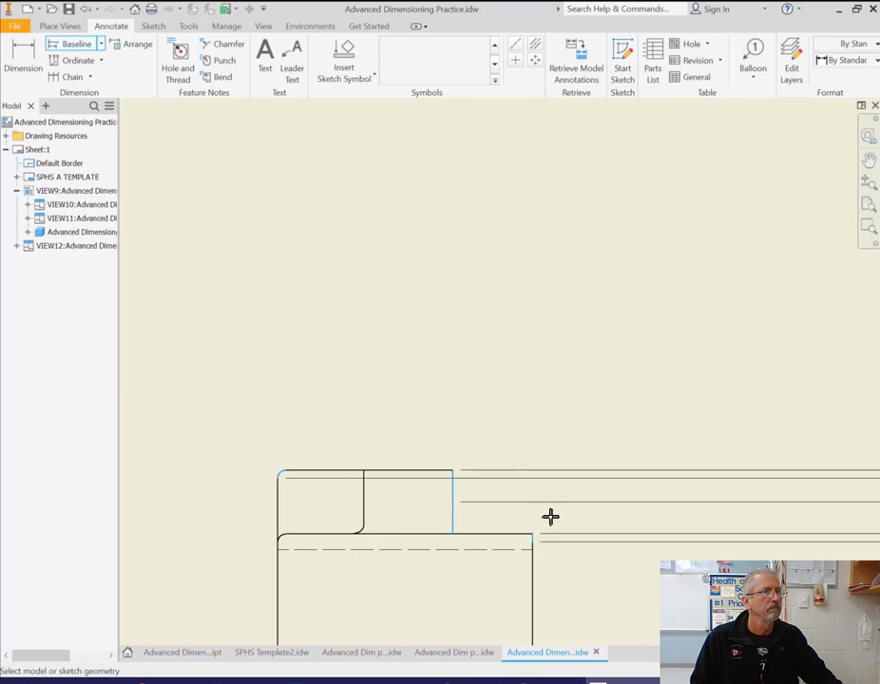
pyautogui.rightClick(358, 373)
pyautogui.click(420, 370)
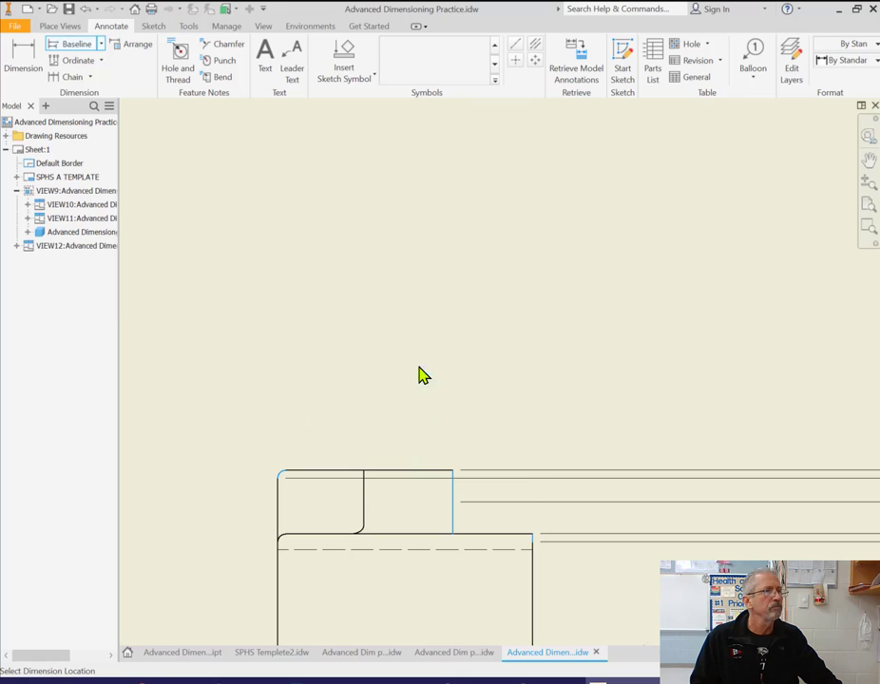
pyautogui.press('Escape')
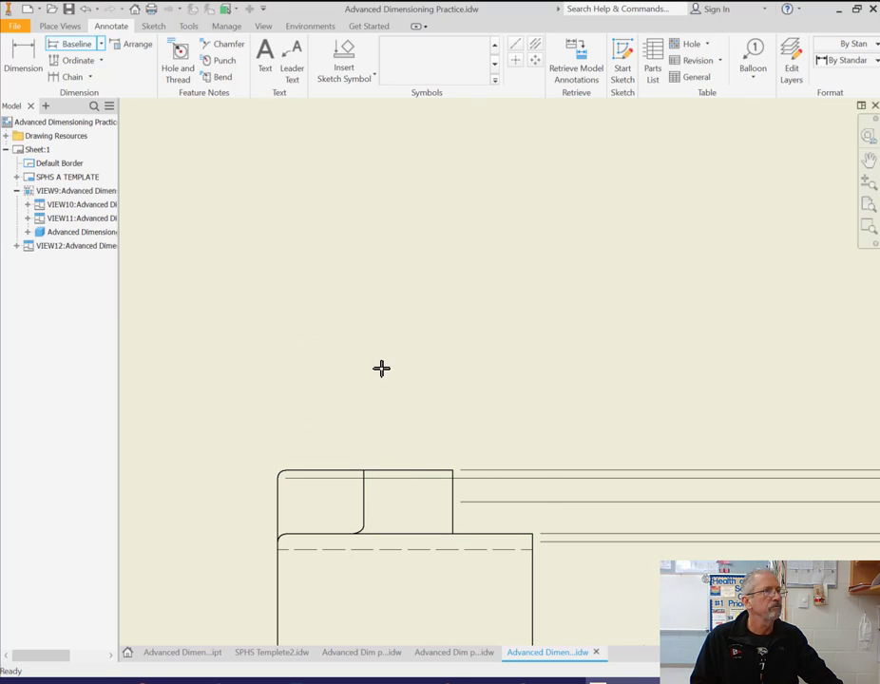
# Place horizontal baseline dimensions above the front view from the left edge to the right edges of the upper and middle blocks.
pyautogui.click(66, 44)
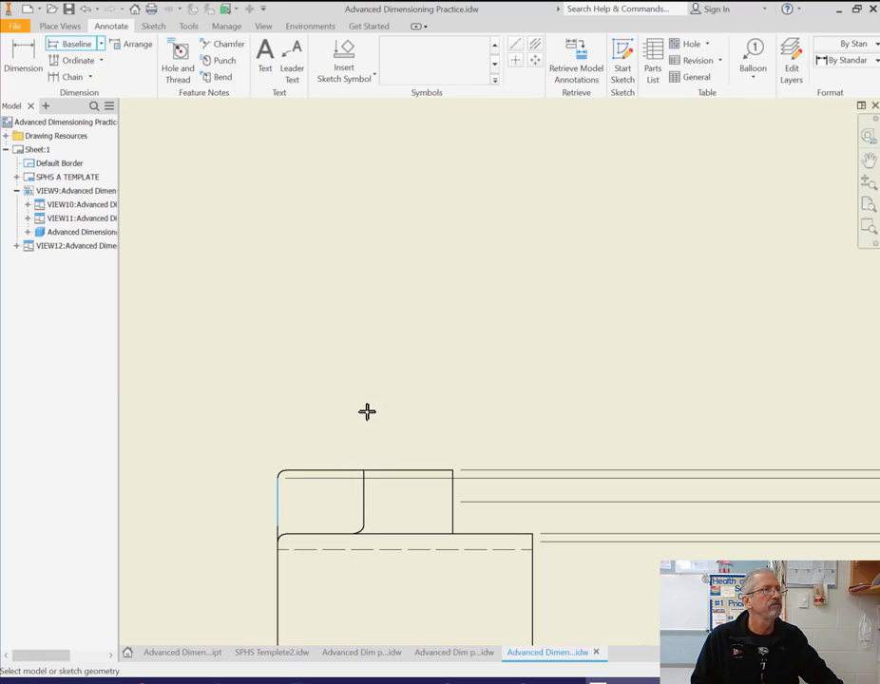
pyautogui.scroll(-2, 419, 370)
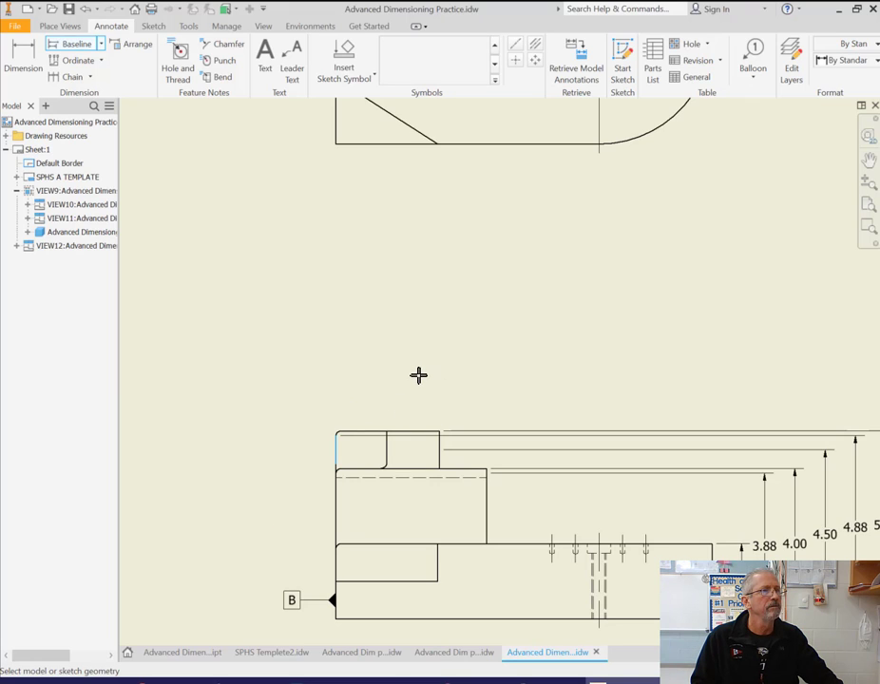
pyautogui.scroll(5, 440, 434)
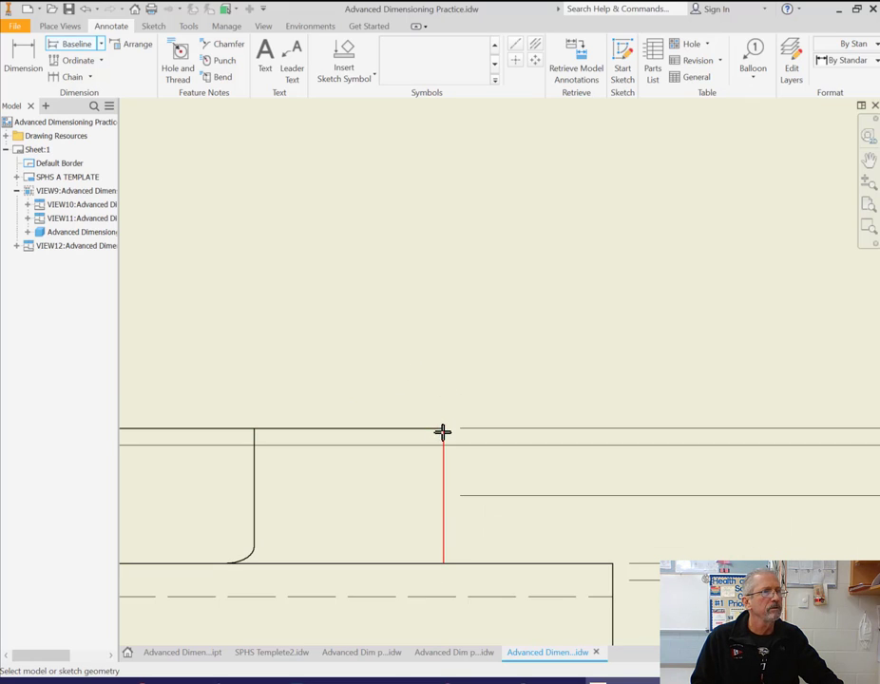
pyautogui.click(444, 433)
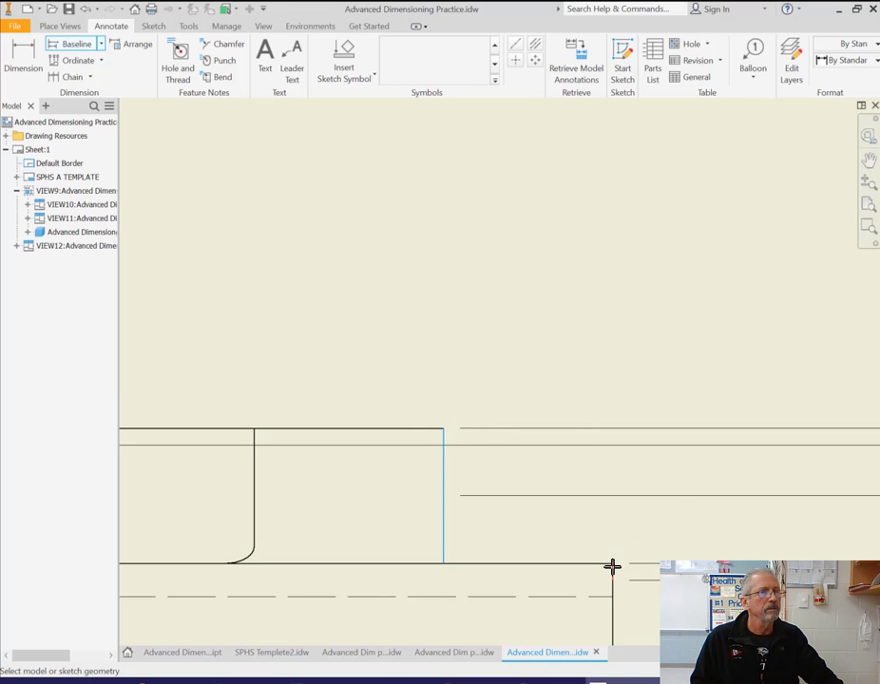
pyautogui.scroll(3, 564, 463)
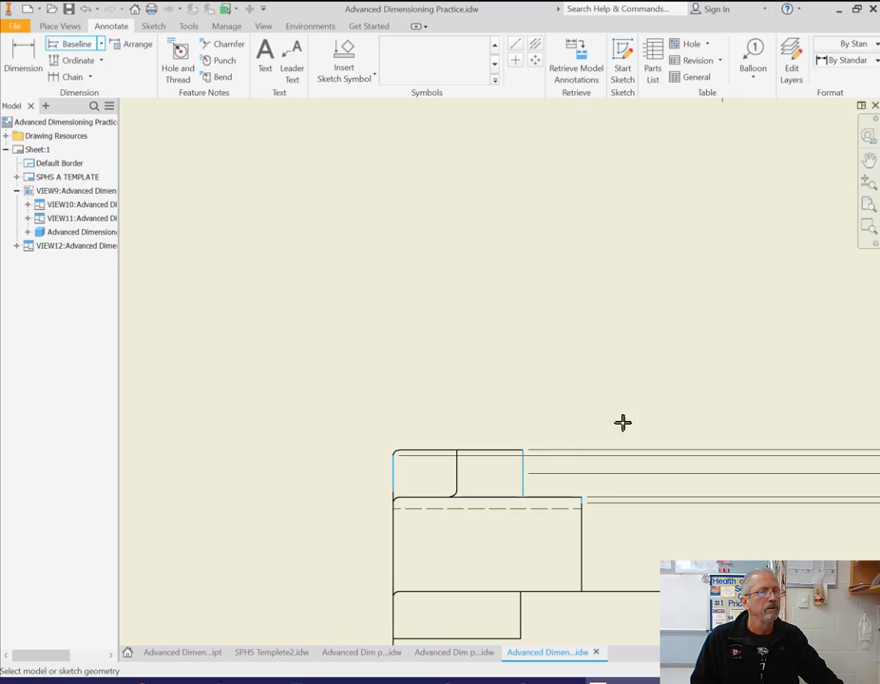
pyautogui.moveTo(622, 420)
pyautogui.mouseDown(button='middle')
pyautogui.moveTo(625, 409)
pyautogui.moveTo(472, 404)
pyautogui.mouseUp(button='middle')
pyautogui.scroll(2, 473, 404)
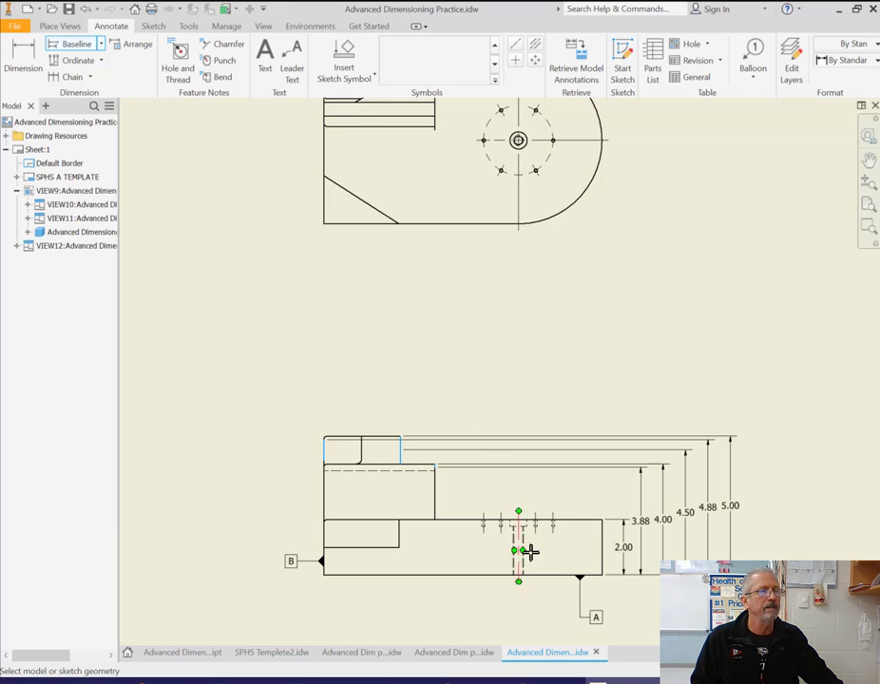
pyautogui.rightClick(366, 385)
pyautogui.click(422, 381)
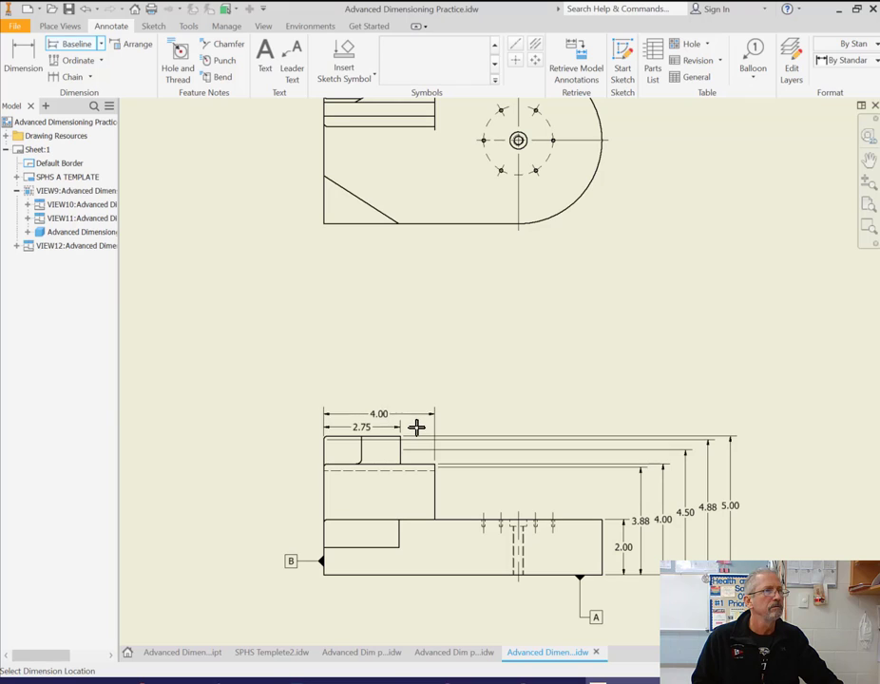
pyautogui.click(420, 415)
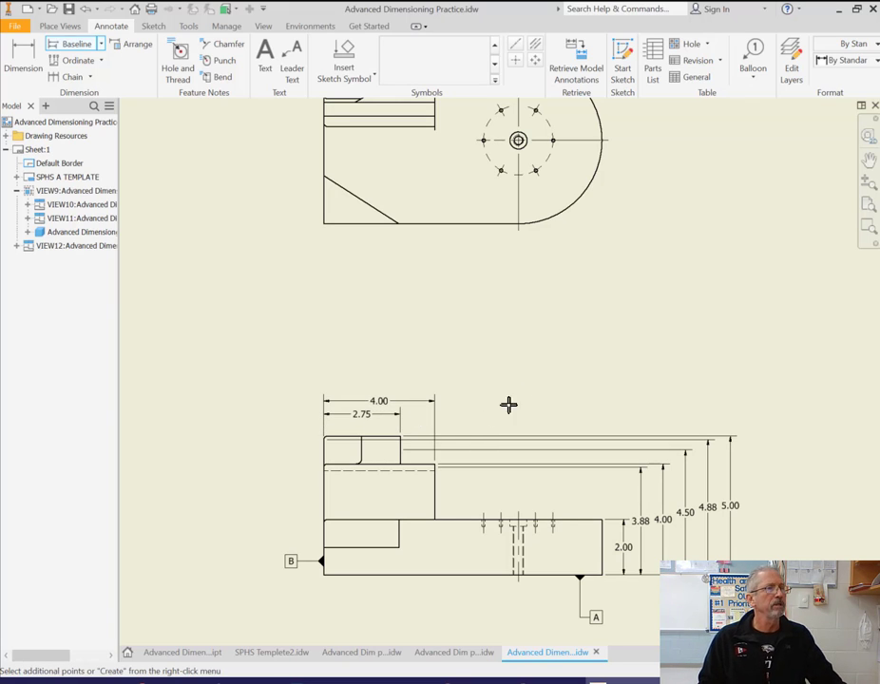
pyautogui.scroll(-5, 321, 438)
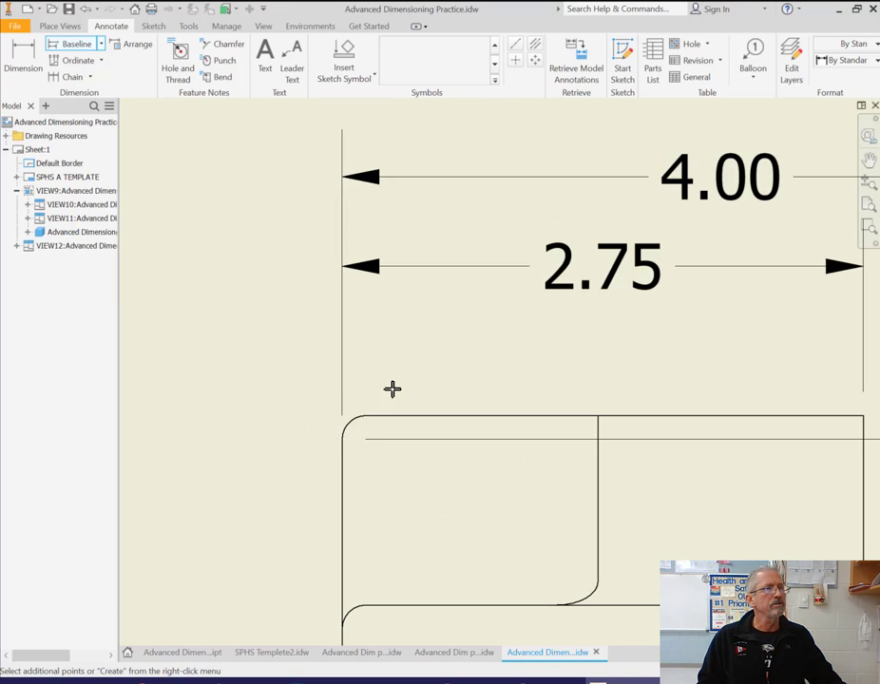
pyautogui.scroll(2, 494, 389)
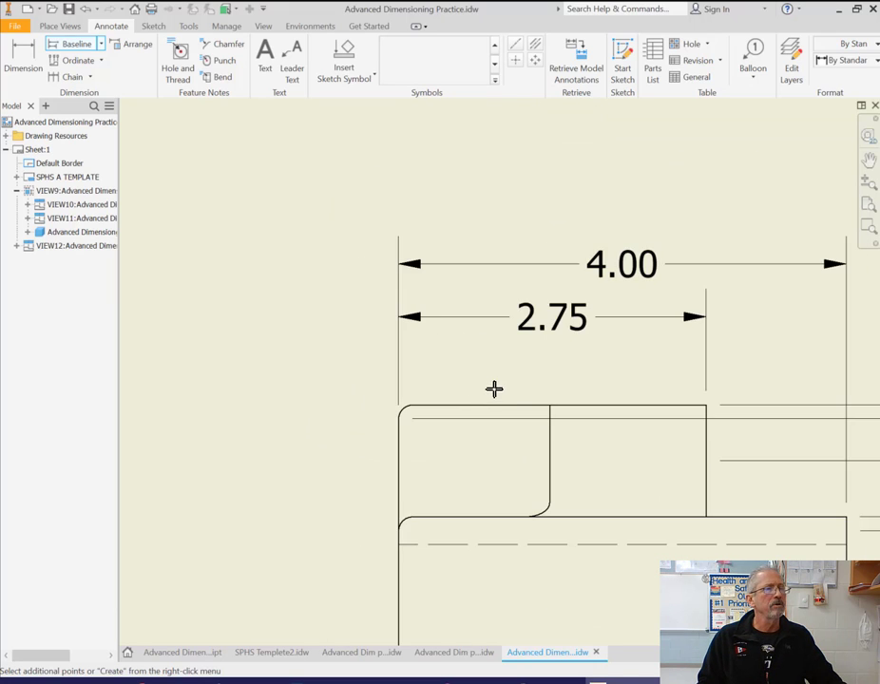
pyautogui.scroll(3, 494, 389)
pyautogui.moveTo(785, 274); pyautogui.dragTo(484, 328, button='middle')
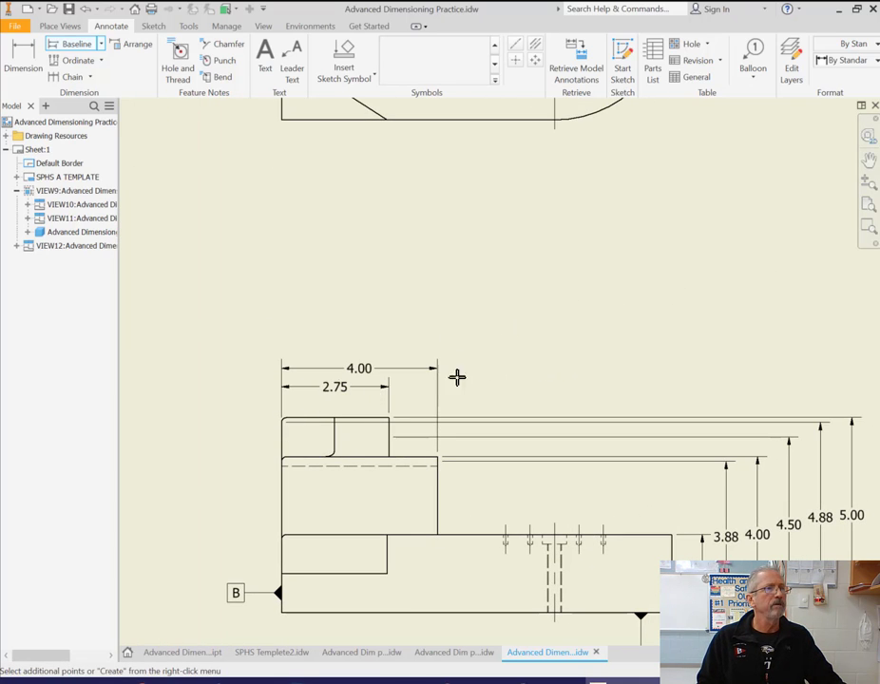
pyautogui.scroll(2, 473, 318)
pyautogui.moveTo(447, 249)
pyautogui.mouseDown(button='middle')
pyautogui.moveTo(424, 346)
pyautogui.moveTo(431, 340)
pyautogui.mouseUp(button='middle')
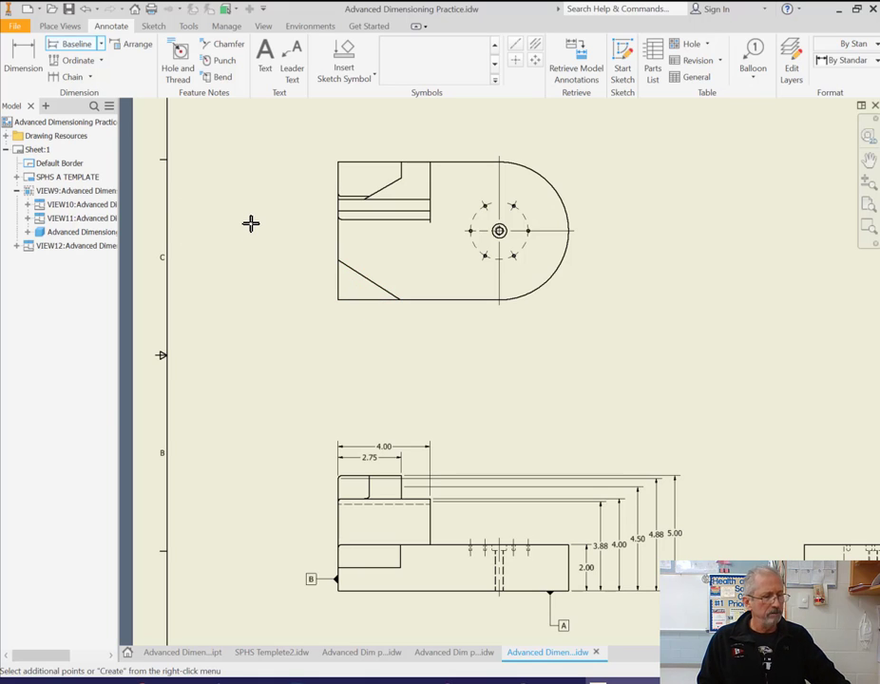
# Try an angular dimension between the top view's bottom edge and the sloped corner line, and undo it.
pyautogui.press('Escape')
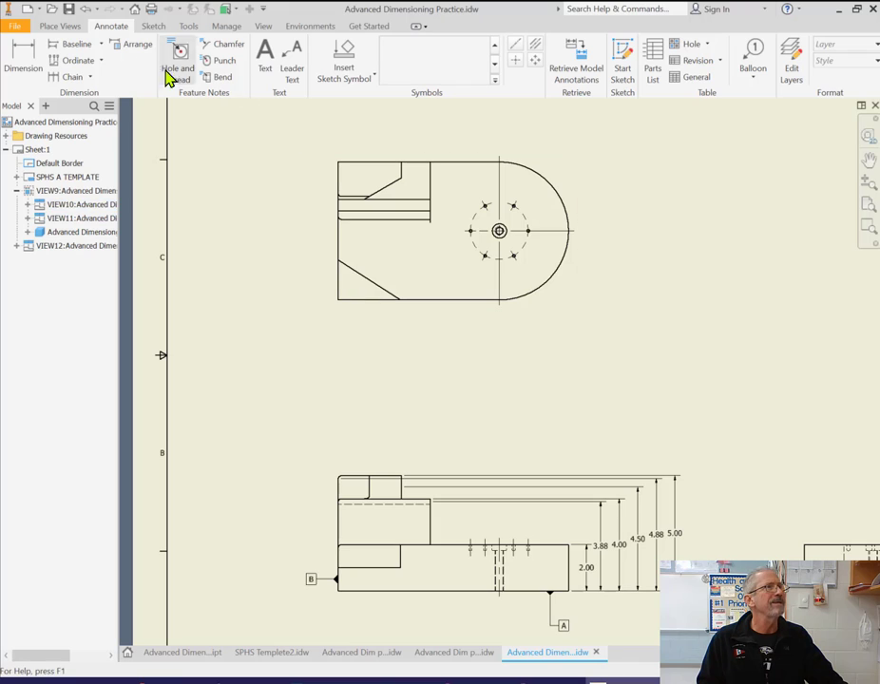
pyautogui.click(26, 68)
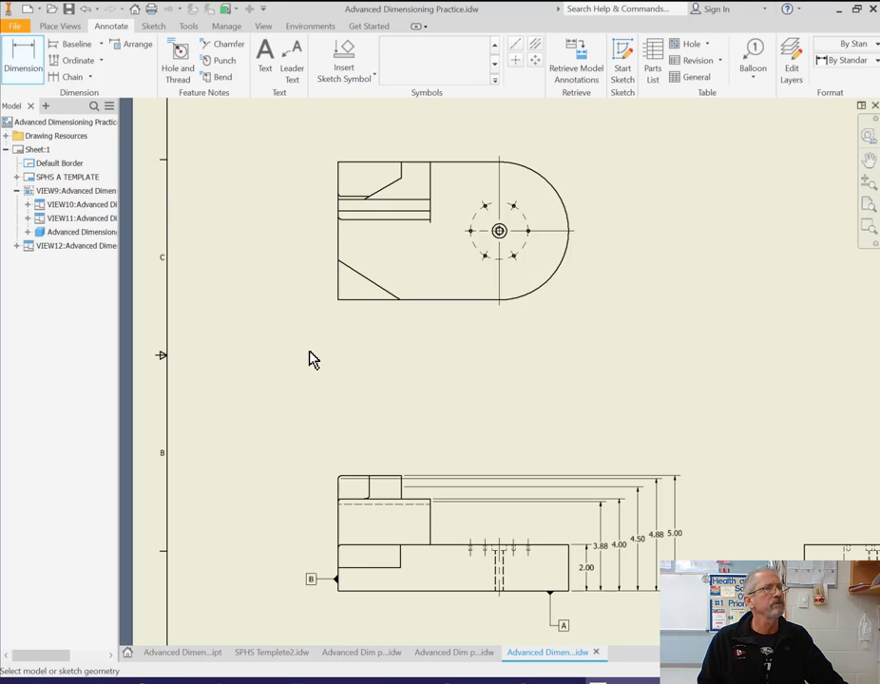
pyautogui.click(363, 299)
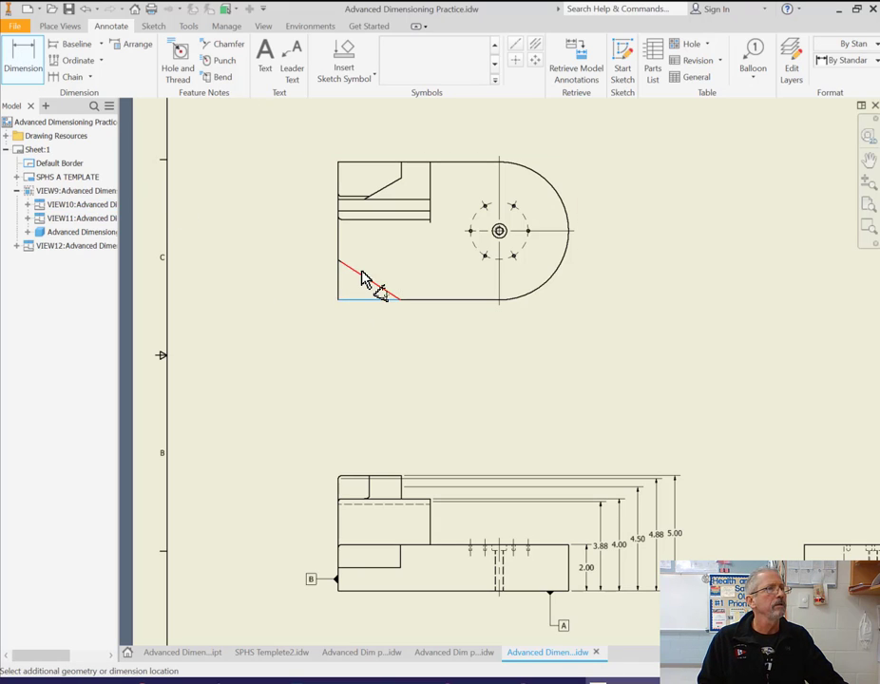
pyautogui.click(359, 272)
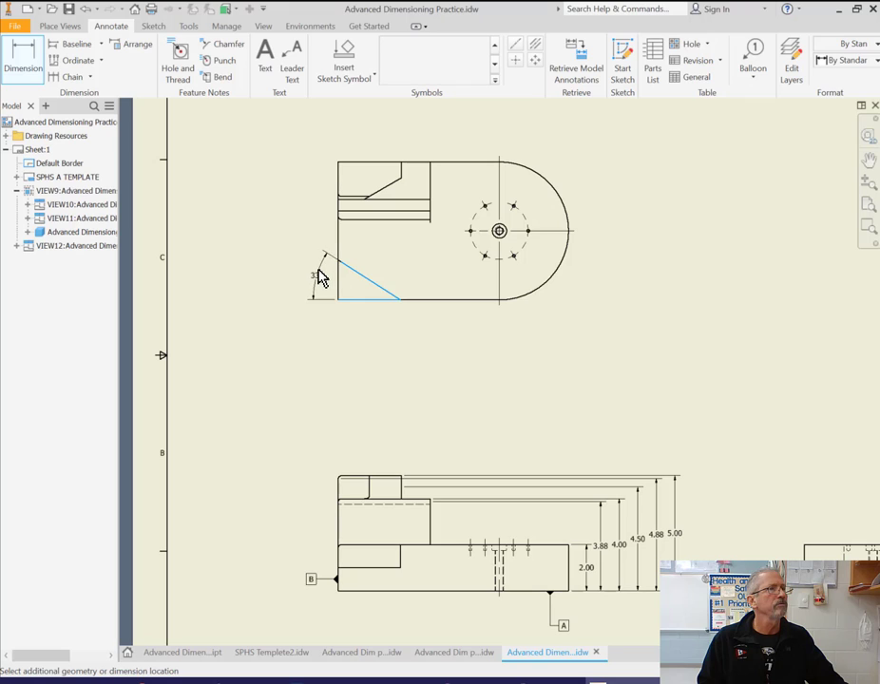
pyautogui.click(315, 277)
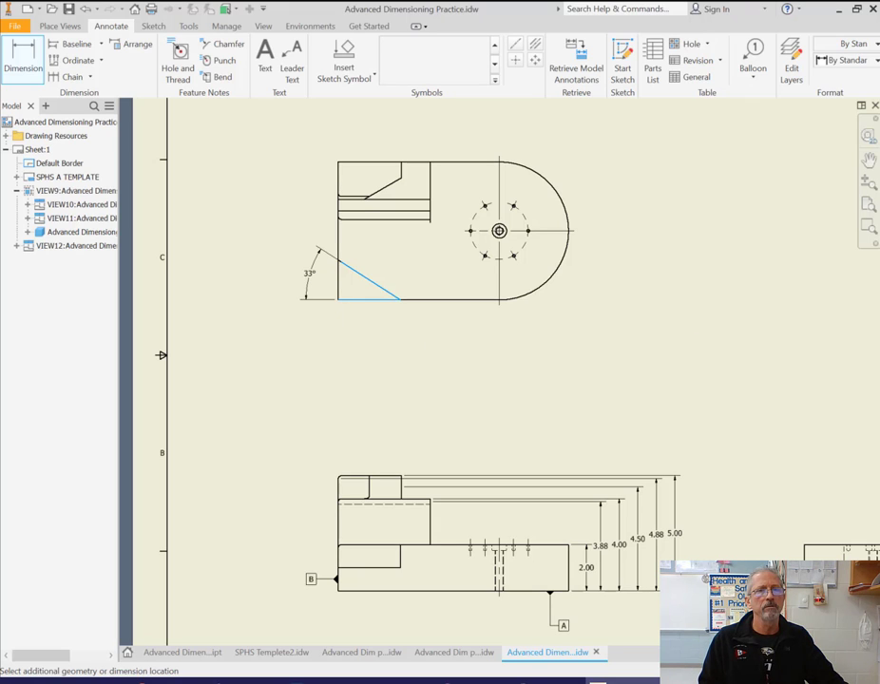
pyautogui.press('Escape')
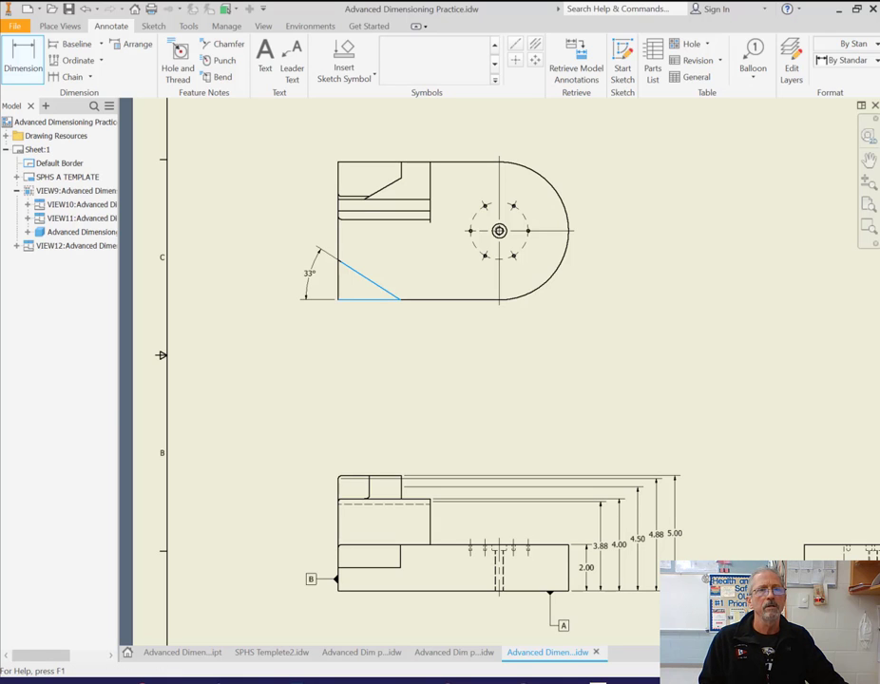
pyautogui.moveTo(604, 125); pyautogui.dragTo(511, 120)
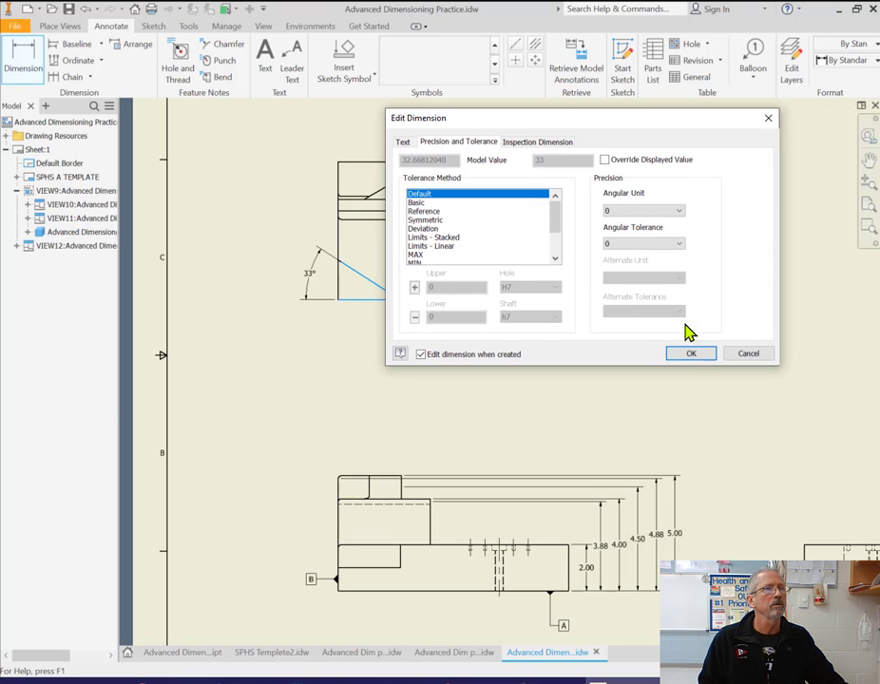
pyautogui.click(691, 354)
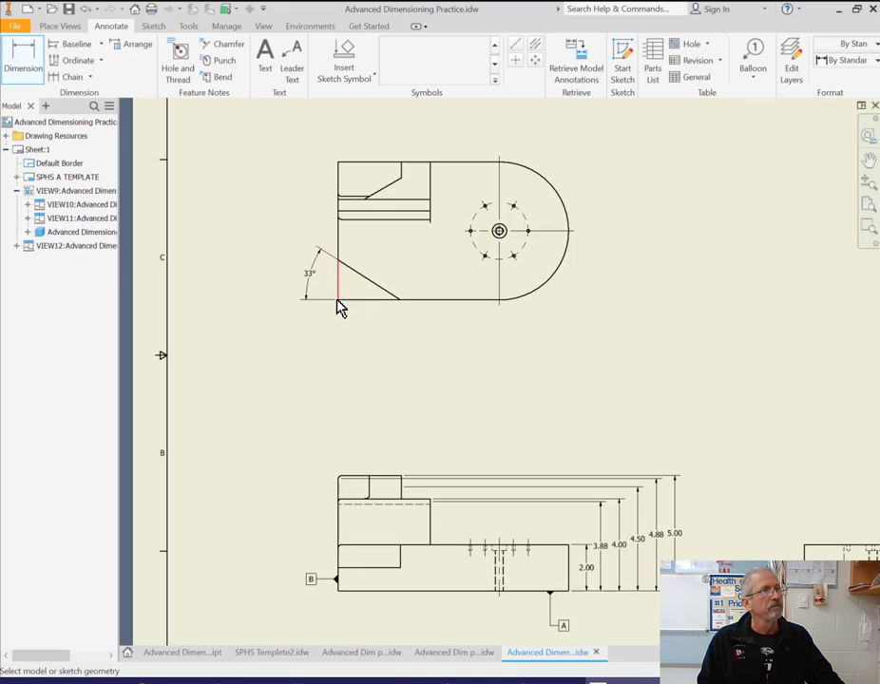
pyautogui.press('Escape')
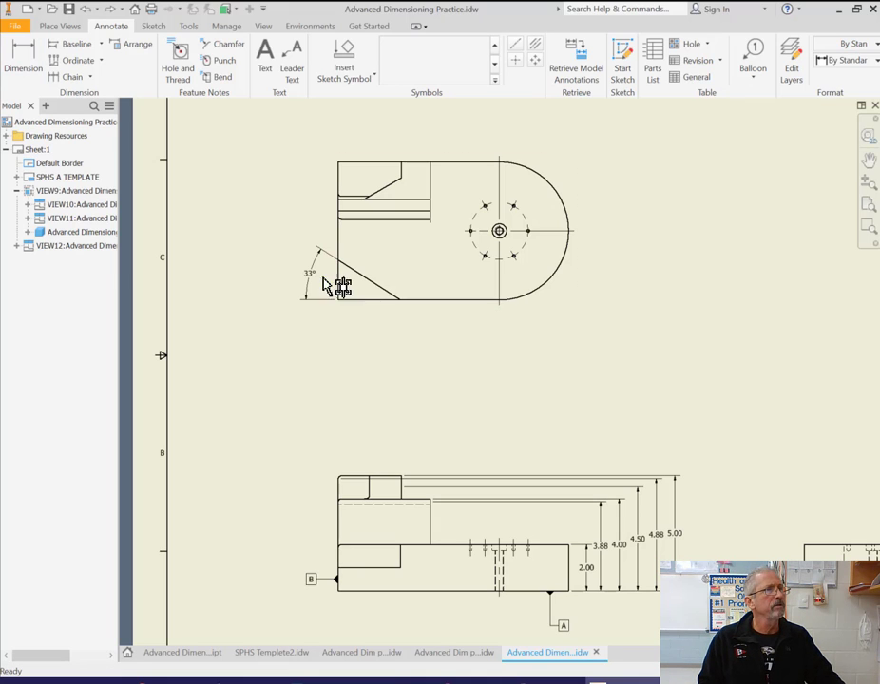
pyautogui.hotkey('ctrl', 'z')
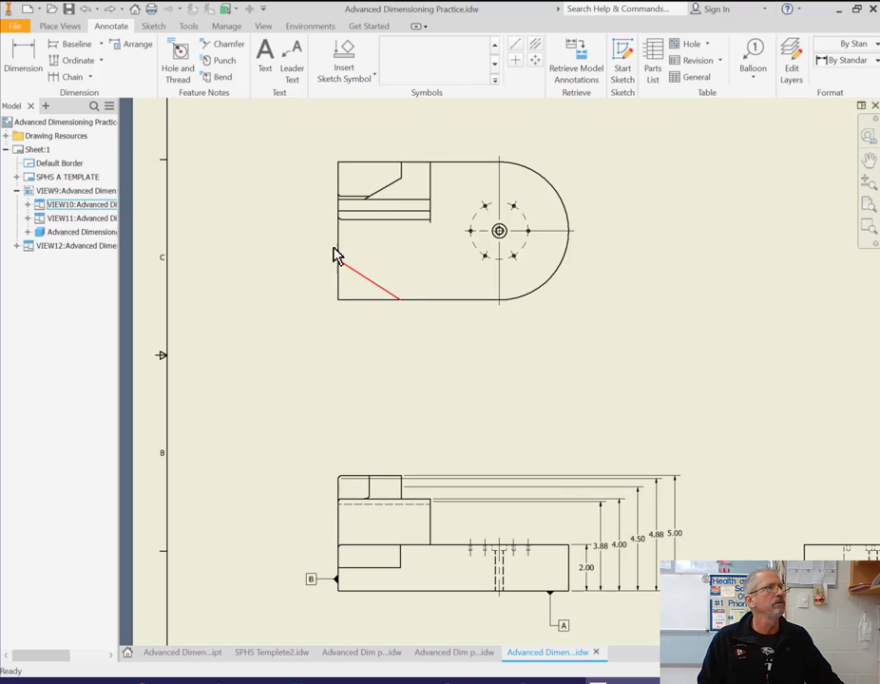
pyautogui.click(22, 59)
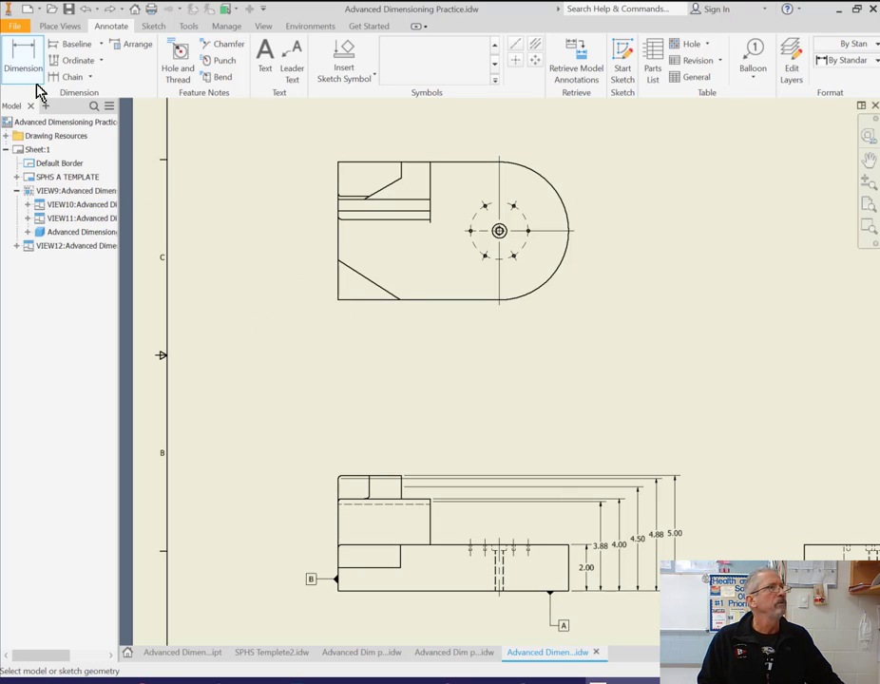
pyautogui.click(76, 44)
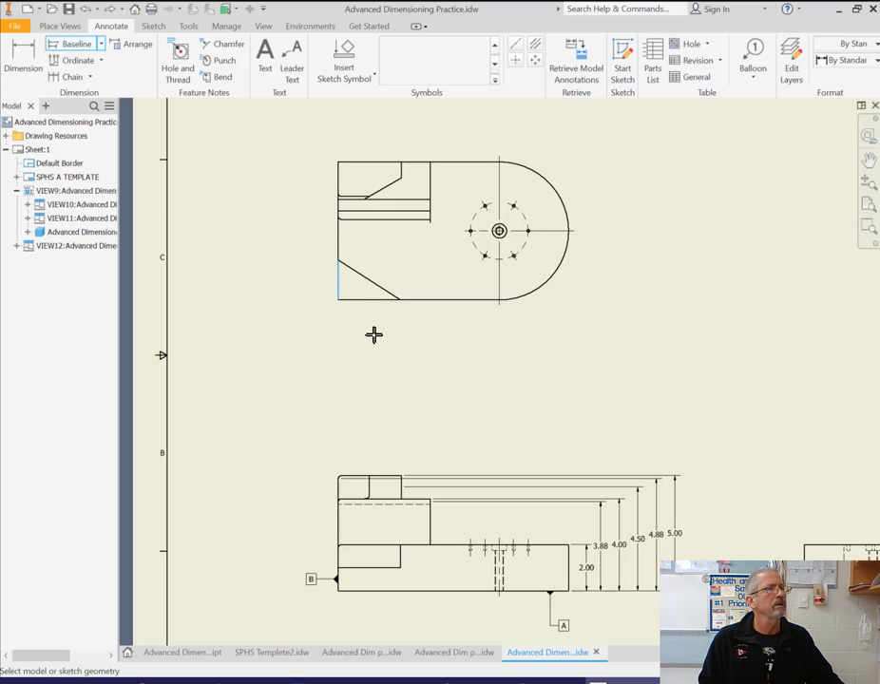
pyautogui.scroll(-8, 399, 307)
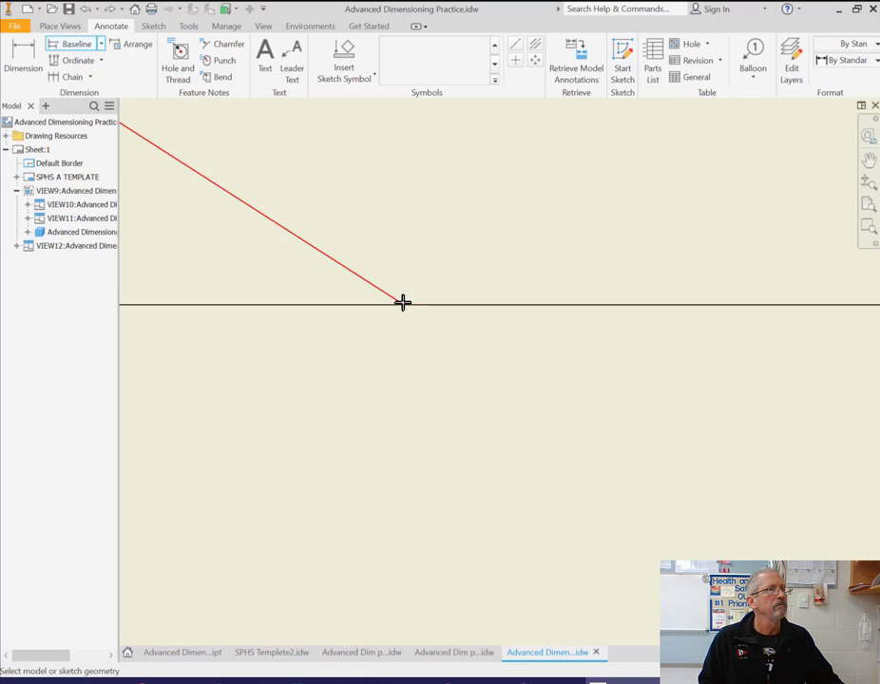
pyautogui.click(403, 303)
pyautogui.scroll(3, 783, 423)
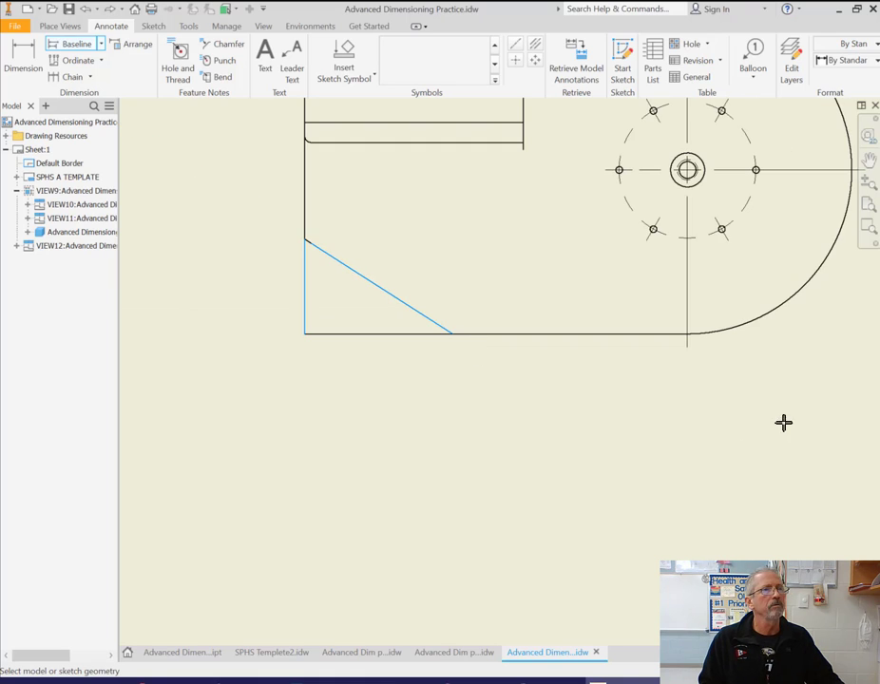
pyautogui.keyDown('ctrl'); pyautogui.click(688, 346); pyautogui.keyUp('ctrl')
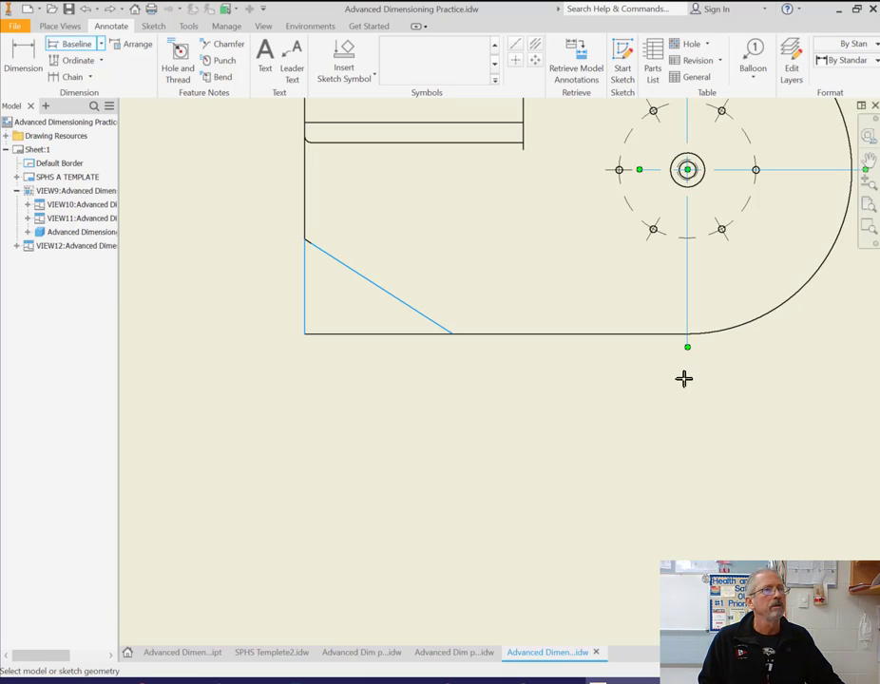
pyautogui.rightClick(474, 390)
pyautogui.click(523, 393)
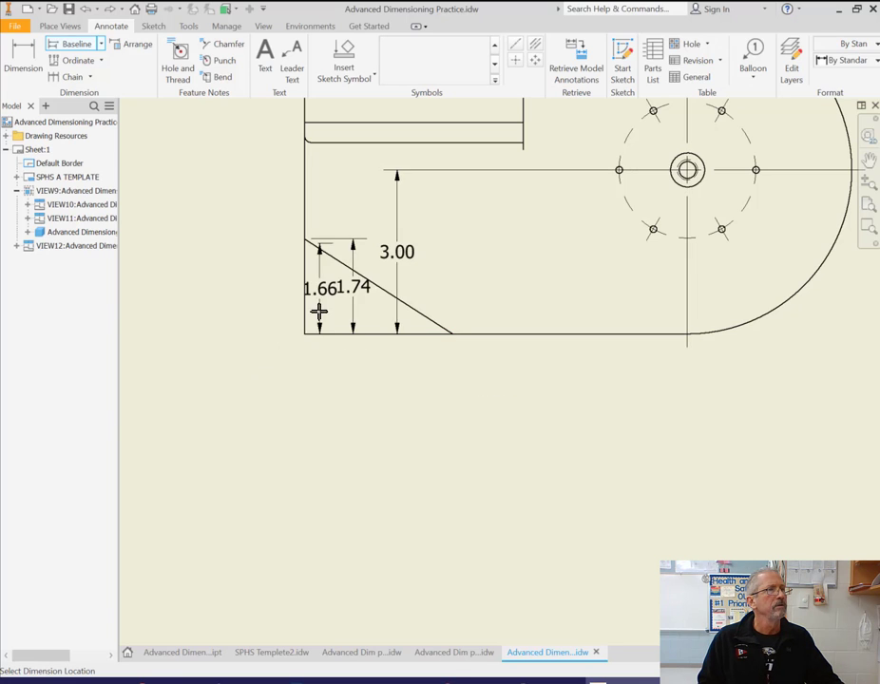
pyautogui.press('Escape')
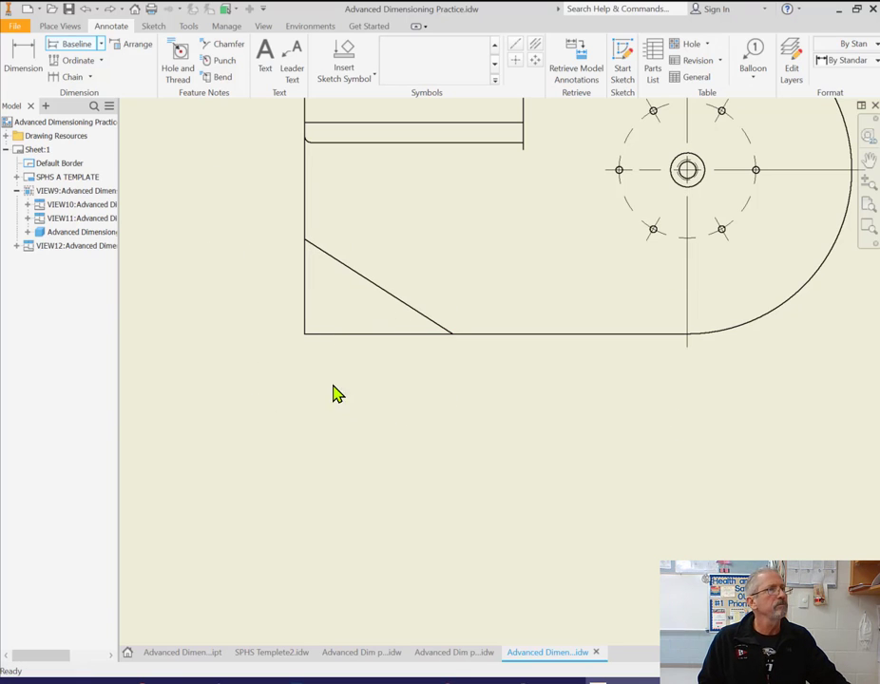
# Place a horizontal dimension below the top view from its lower-left corner to the end of the sloped corner line, keeping default tolerance settings.
pyautogui.click(24, 56)
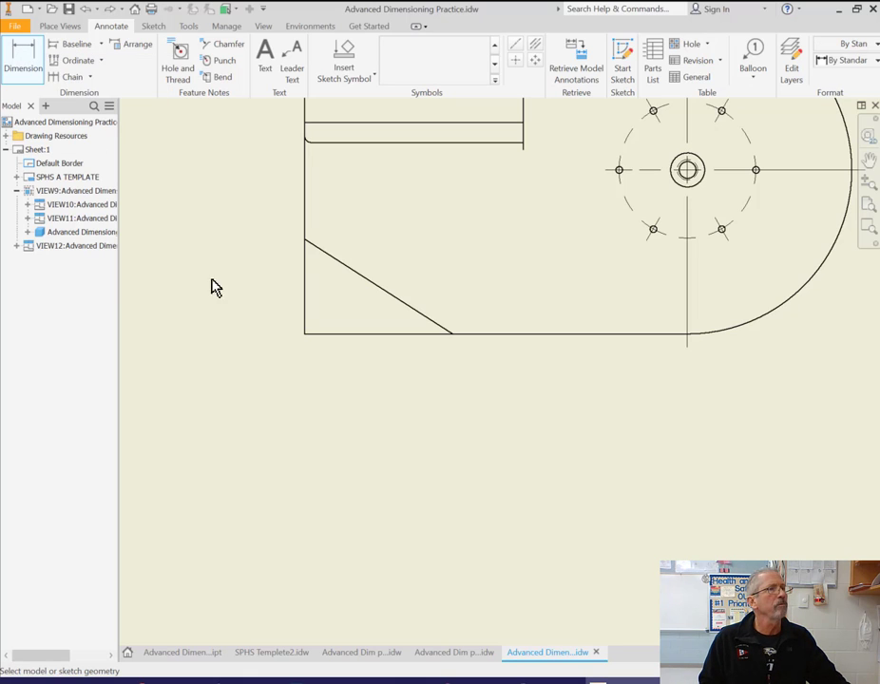
pyautogui.click(304, 335)
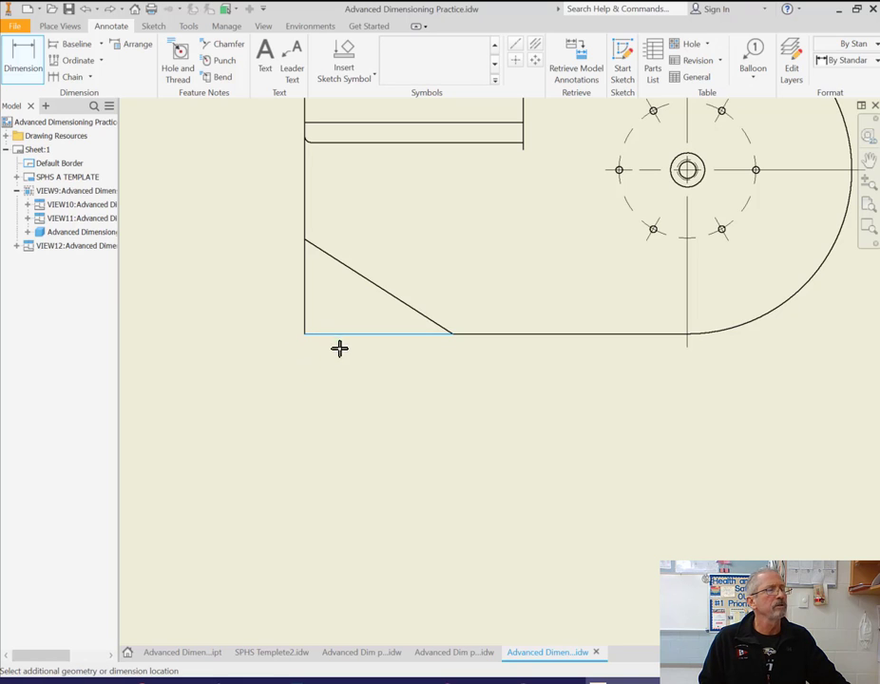
pyautogui.click(448, 332)
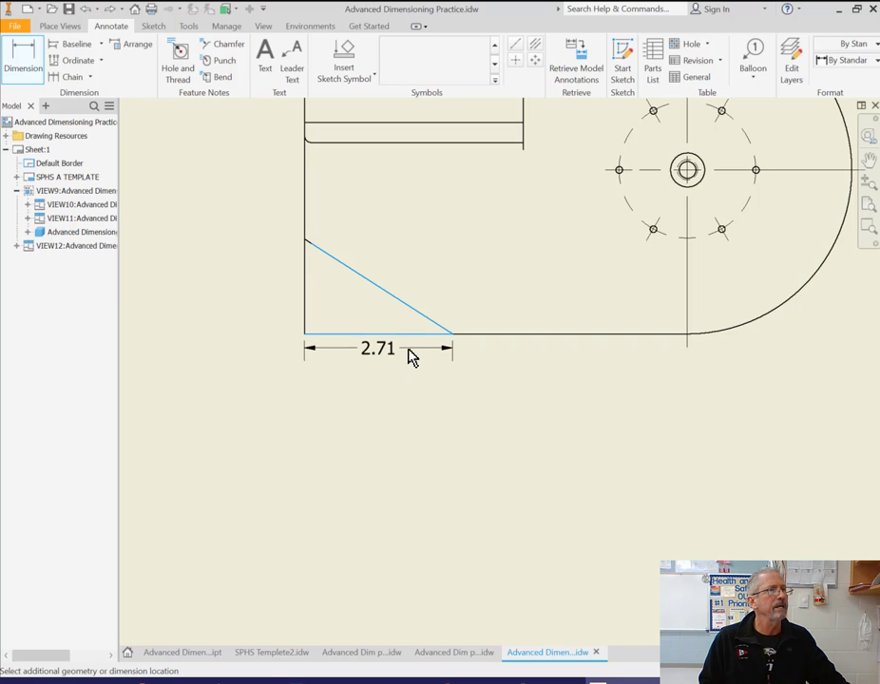
pyautogui.click(411, 378)
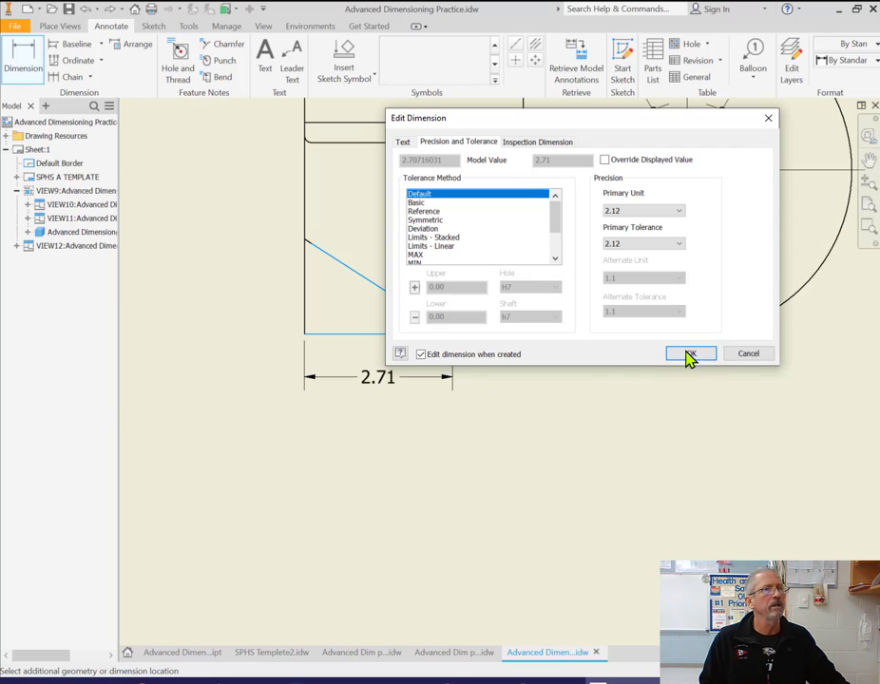
pyautogui.click(691, 354)
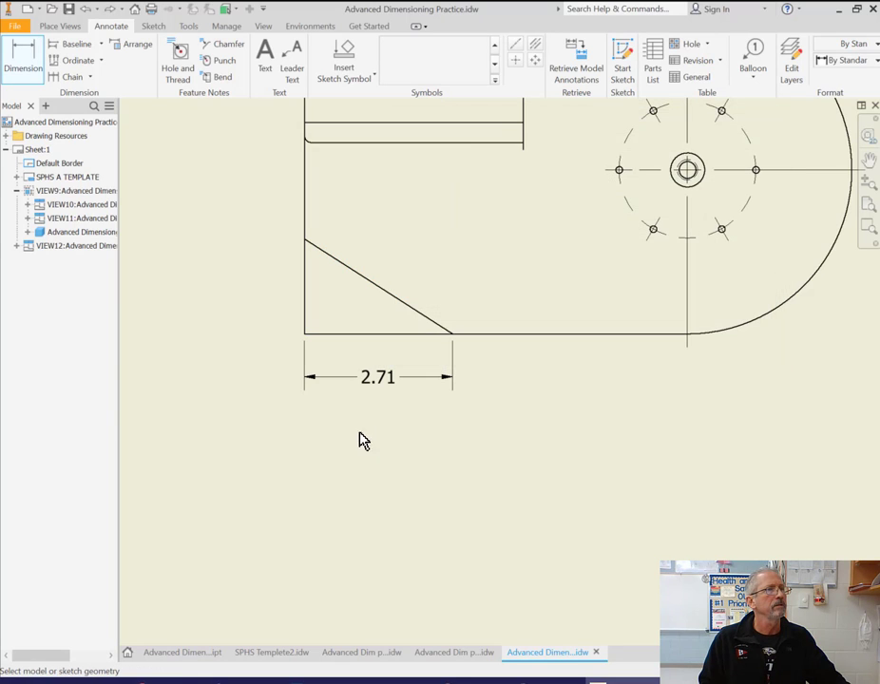
# Place a horizontal dimension below the existing one, from the top view's lower-left corner to the large hole's vertical centerline.
pyautogui.click(306, 334)
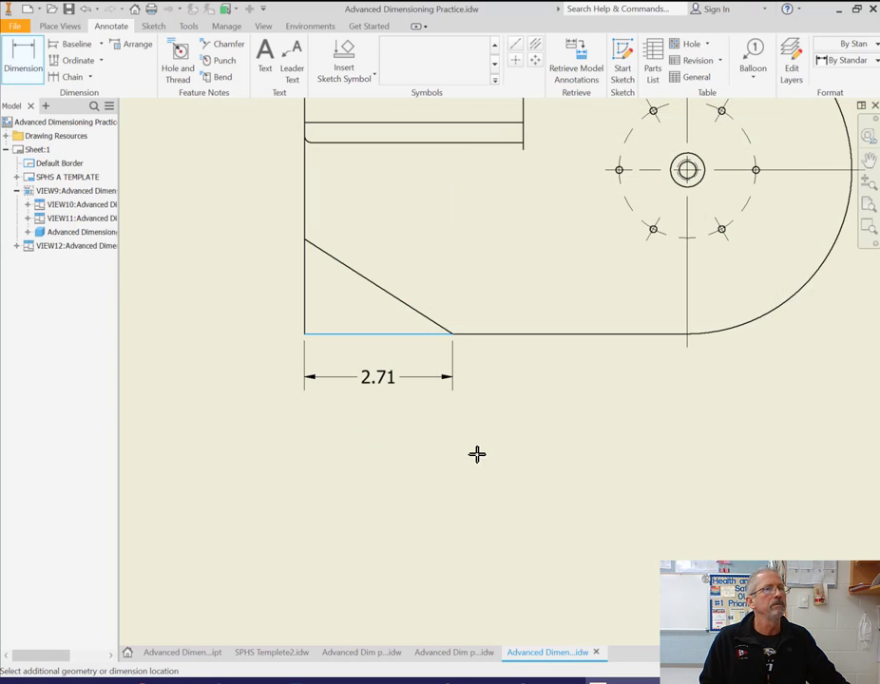
pyautogui.click(685, 348)
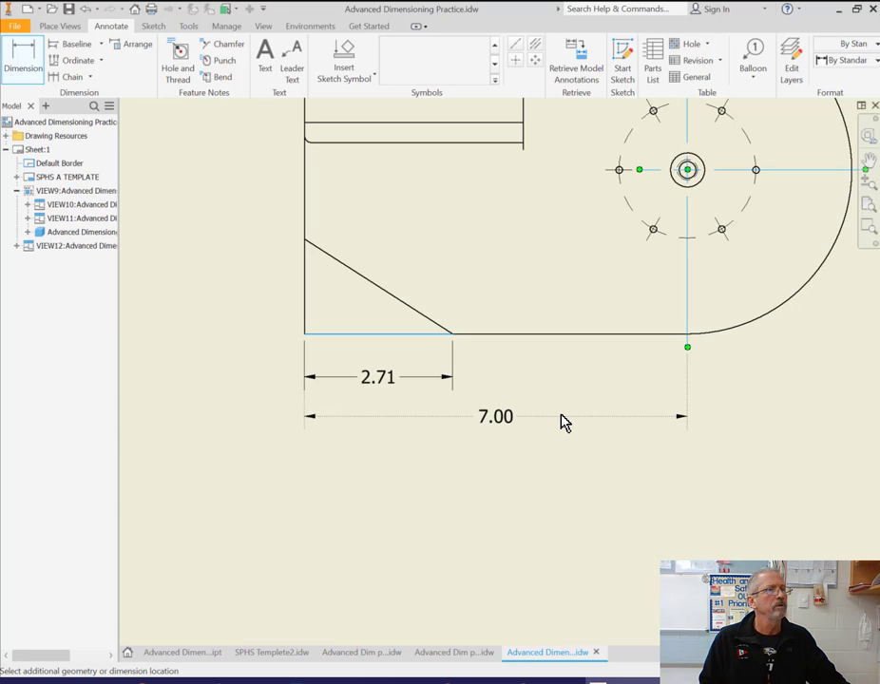
pyautogui.click(562, 421)
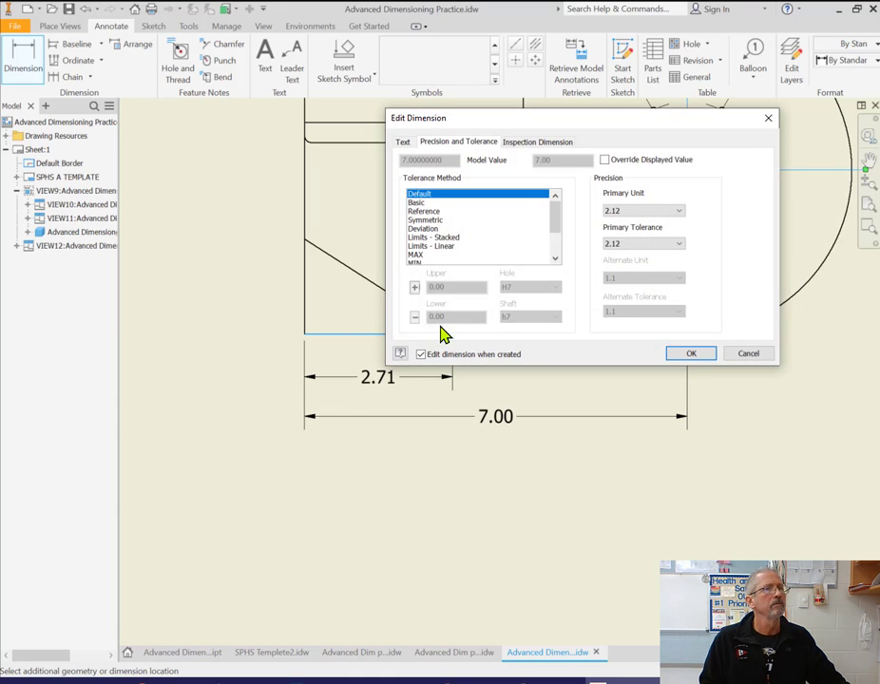
pyautogui.click(691, 355)
# Create the horizontal baseline dimension set above the front view, from the left edge to the right edges of the upper and middle blocks.
pyautogui.scroll(-3, 577, 522)
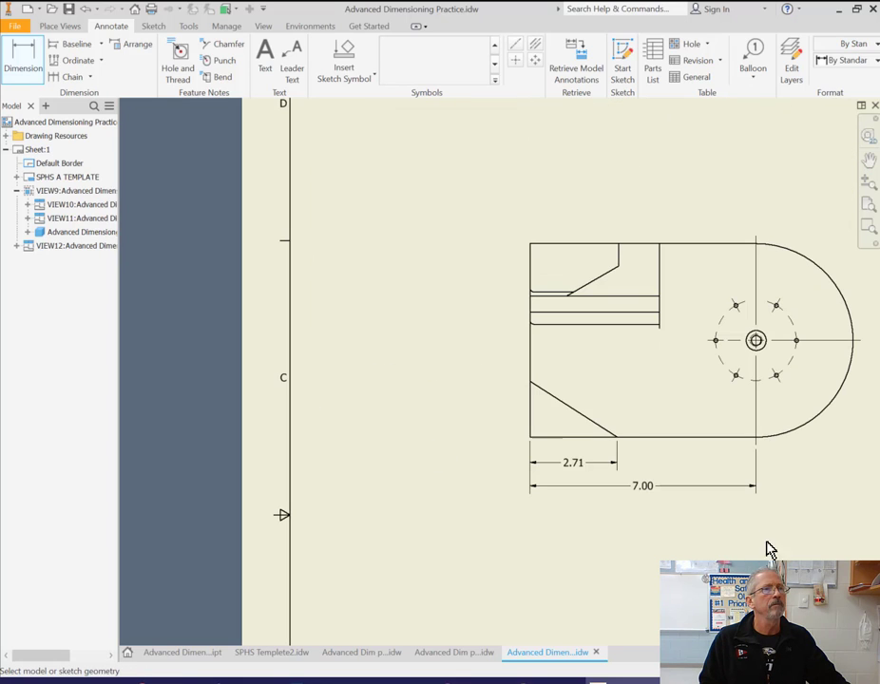
pyautogui.moveTo(815, 521); pyautogui.dragTo(529, 419, button='middle')
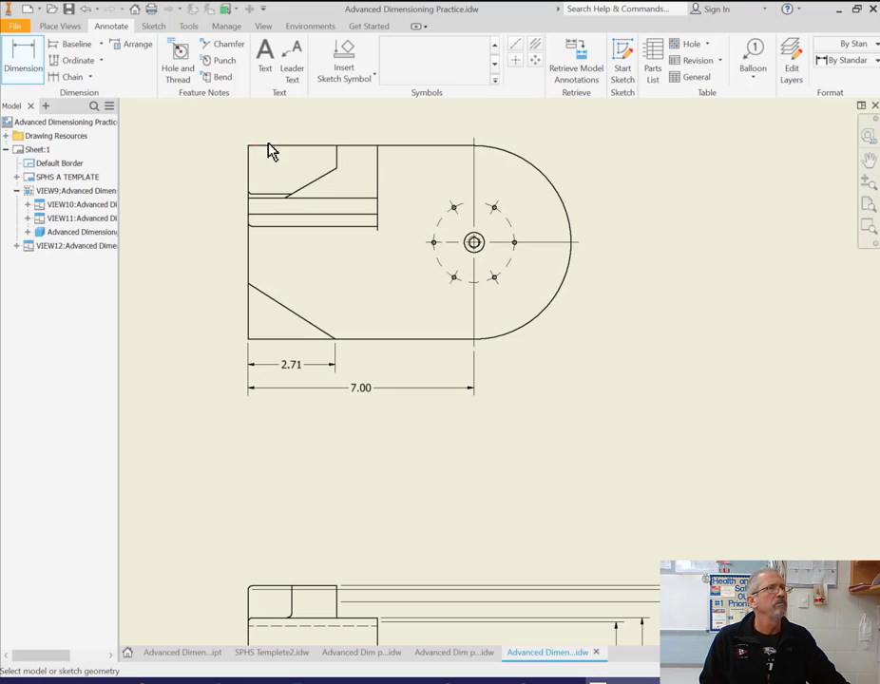
pyautogui.scroll(-2, 376, 503)
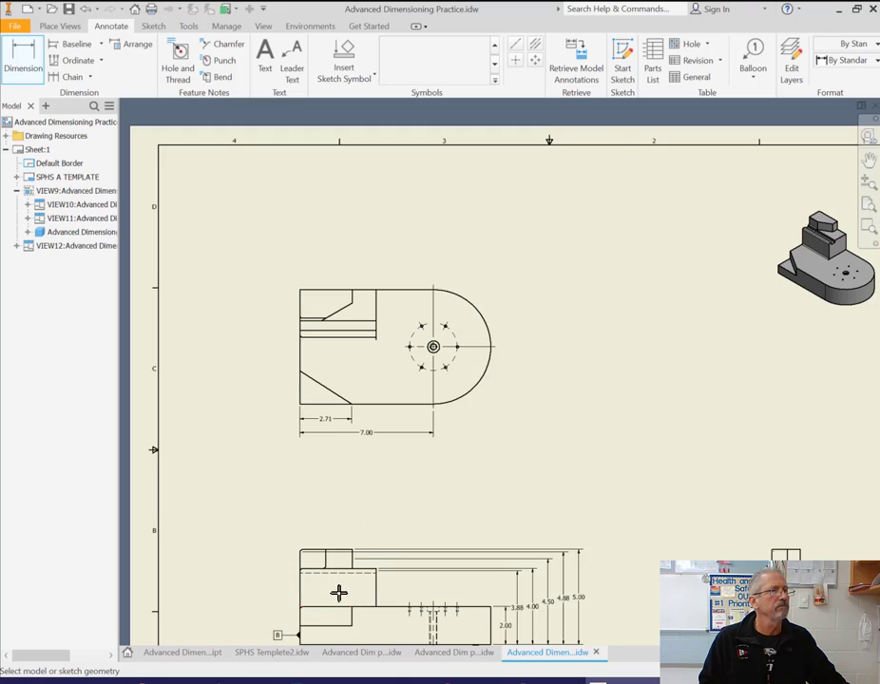
pyautogui.scroll(-5, 339, 593)
pyautogui.scroll(-3, 190, 462)
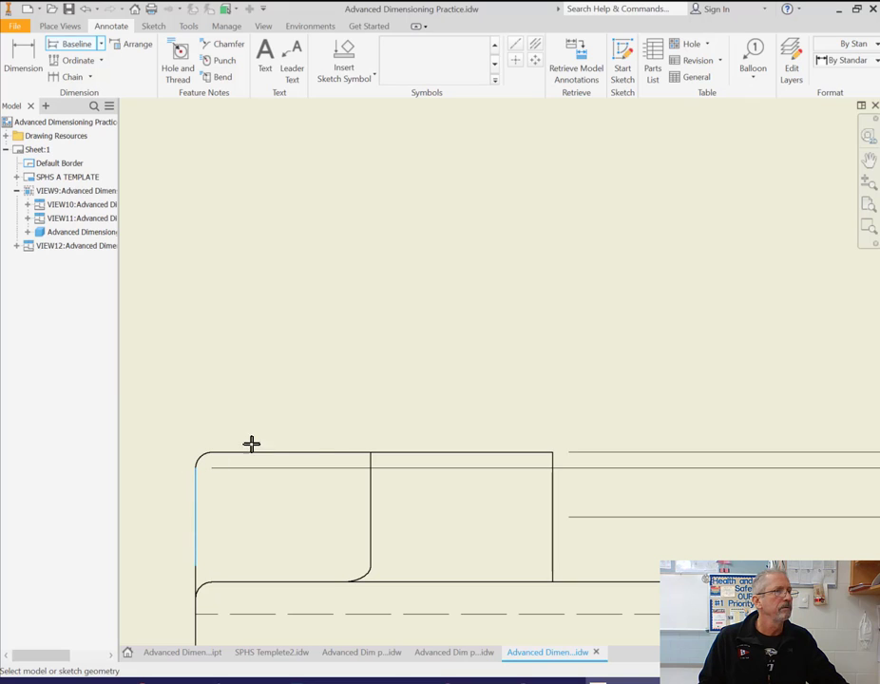
pyautogui.click(553, 457)
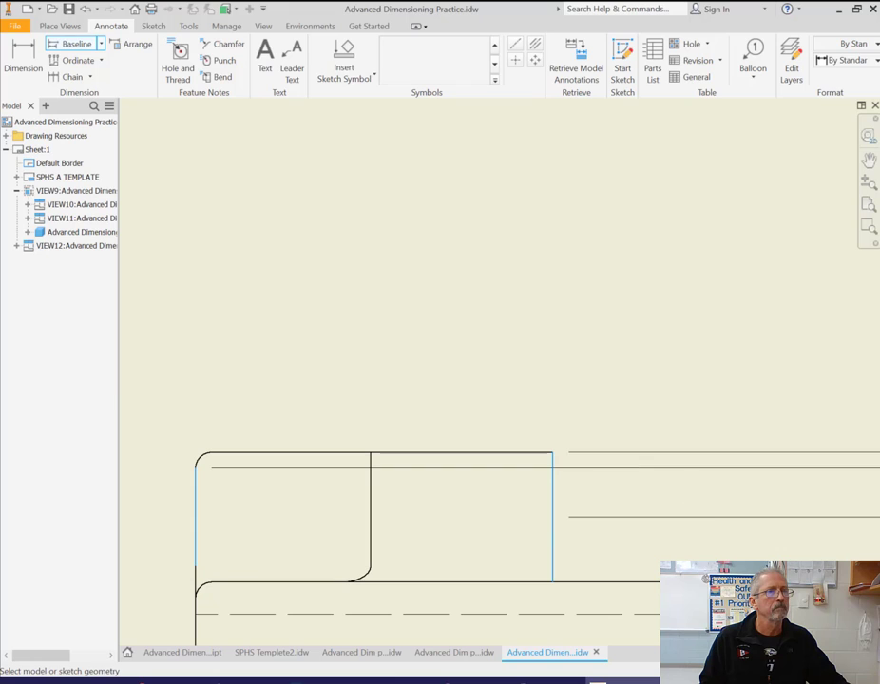
pyautogui.rightClick(453, 343)
pyautogui.click(519, 337)
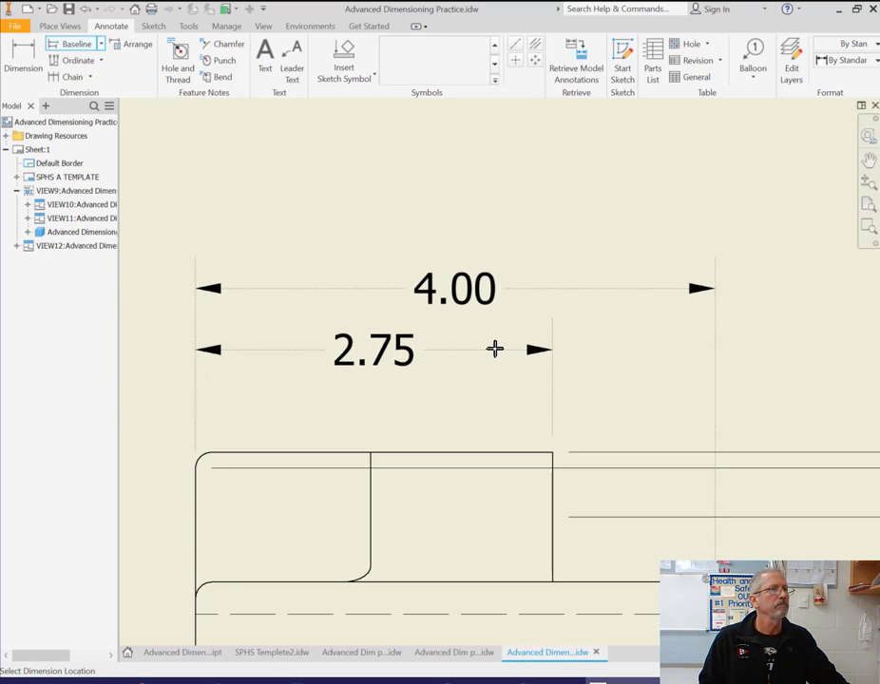
pyautogui.click(493, 349)
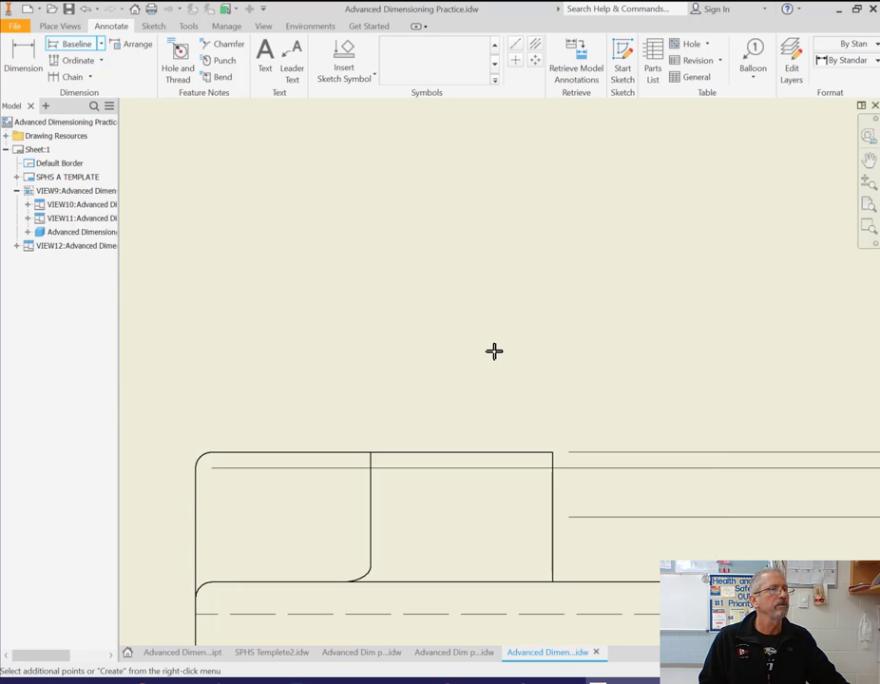
pyautogui.rightClick(573, 250)
pyautogui.click(618, 250)
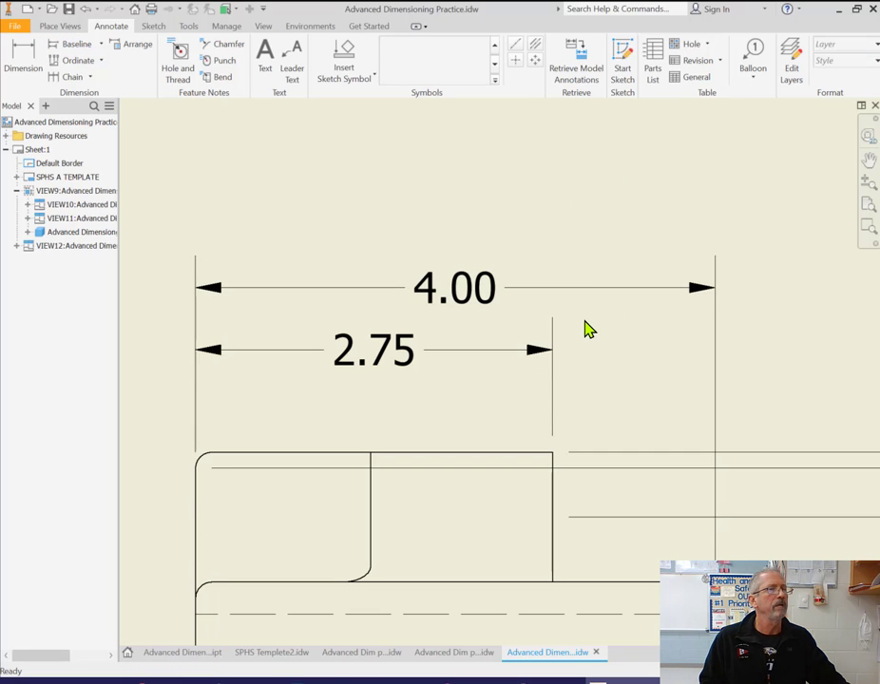
pyautogui.scroll(-3, 586, 329)
pyautogui.moveTo(615, 249); pyautogui.dragTo(499, 295, button='middle')
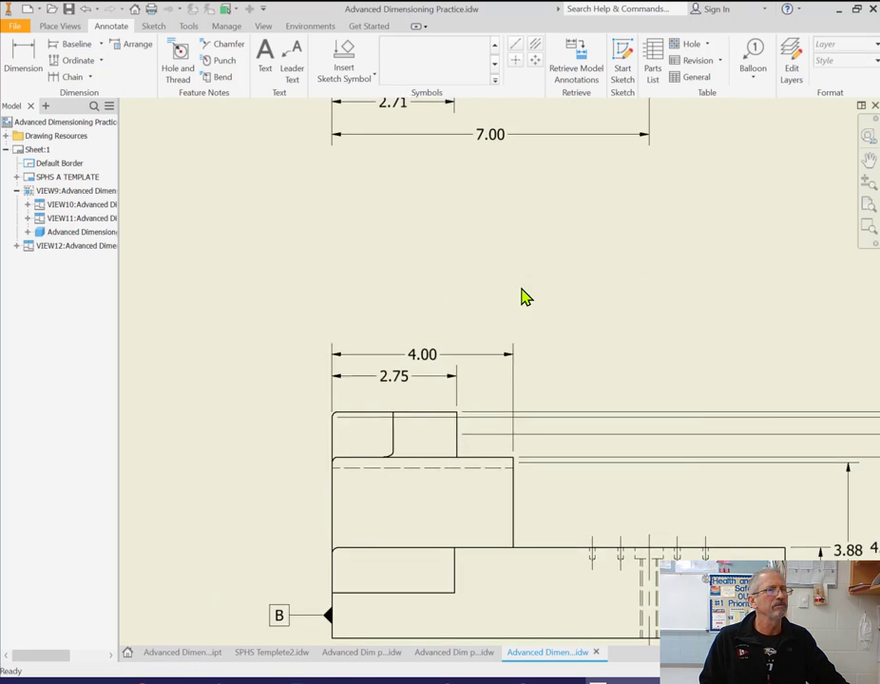
pyautogui.scroll(-2, 521, 289)
pyautogui.moveTo(559, 281)
pyautogui.mouseDown(button='middle')
pyautogui.moveTo(523, 330)
pyautogui.moveTo(485, 348)
pyautogui.mouseUp(button='middle')
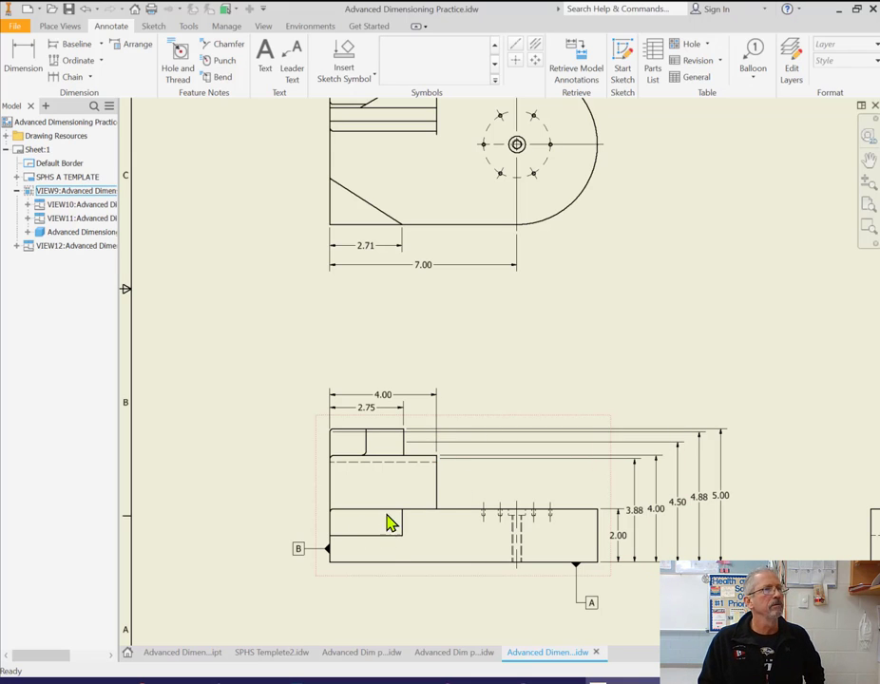
# Add an angular dimension in the top view between the upper block's sloped line and the horizontal edge below it, keeping default tolerance settings.
pyautogui.moveTo(483, 314)
pyautogui.mouseDown(button='middle')
pyautogui.moveTo(475, 350)
pyautogui.moveTo(513, 321)
pyautogui.moveTo(477, 356)
pyautogui.moveTo(473, 415)
pyautogui.moveTo(477, 377)
pyautogui.moveTo(474, 395)
pyautogui.mouseUp(button='middle')
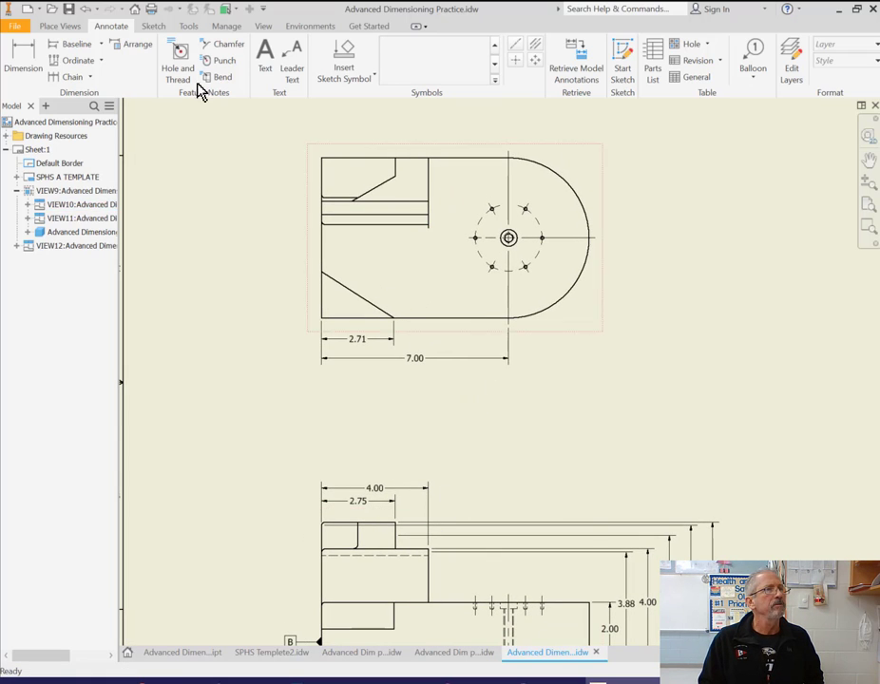
pyautogui.click(24, 57)
pyautogui.click(380, 185)
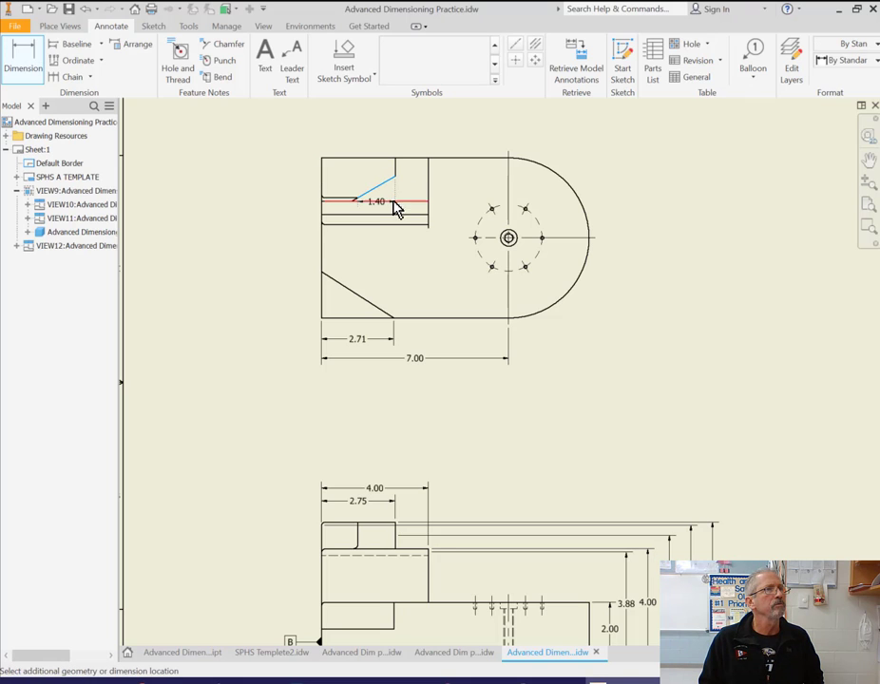
pyautogui.click(397, 201)
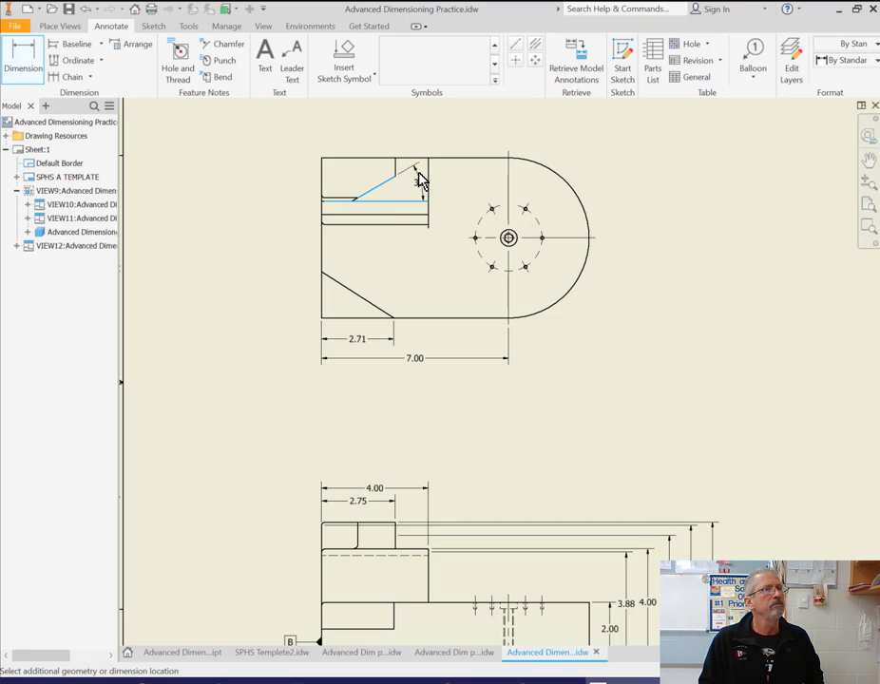
pyautogui.click(419, 178)
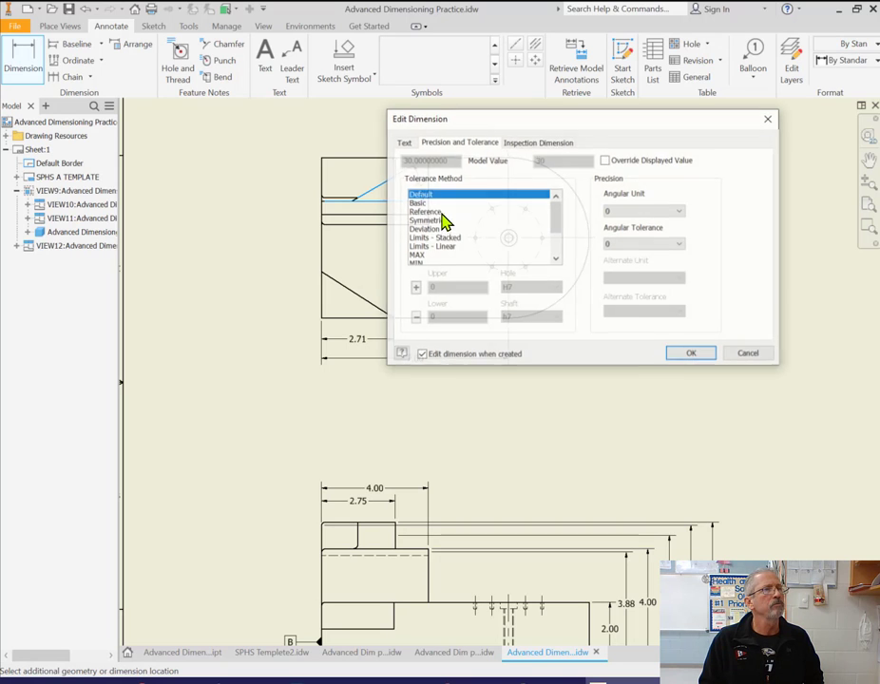
pyautogui.click(691, 353)
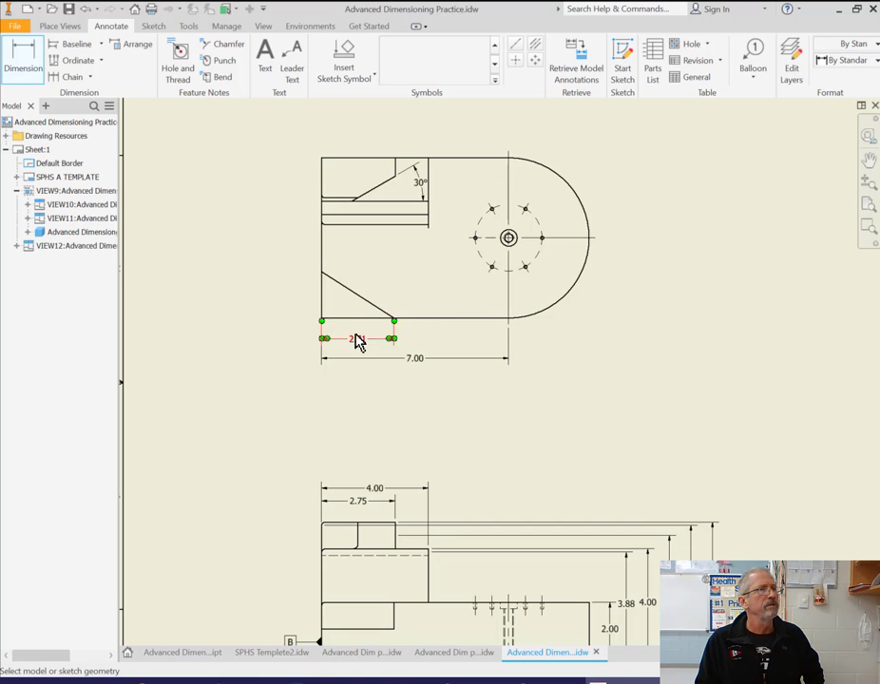
# Delete the datum identifier B from the front view's left edge.
pyautogui.moveTo(560, 449)
pyautogui.mouseDown(button='middle')
pyautogui.moveTo(540, 365)
pyautogui.moveTo(521, 335)
pyautogui.mouseUp(button='middle')
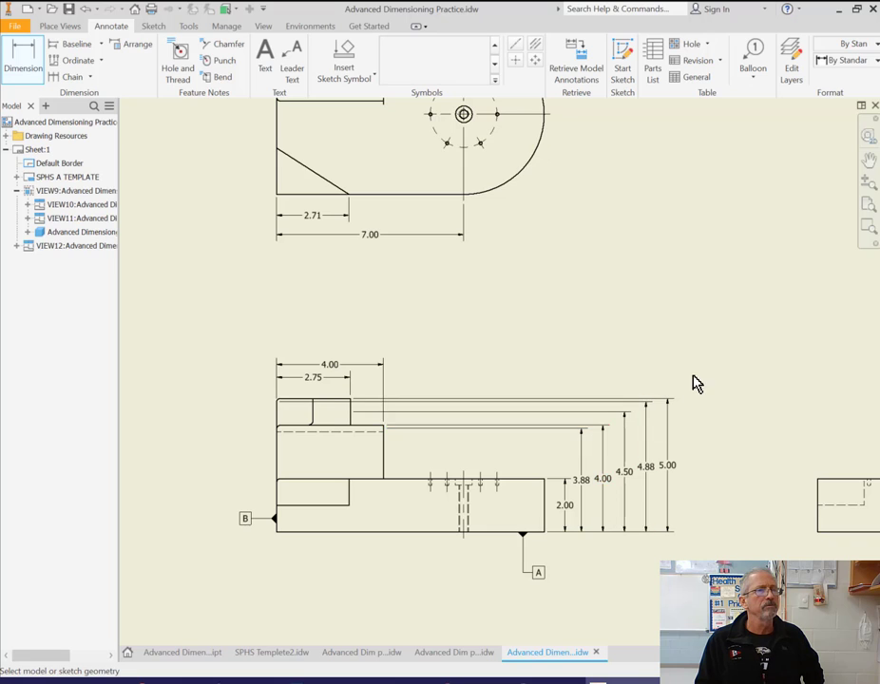
pyautogui.moveTo(694, 383); pyautogui.dragTo(555, 375, button='middle')
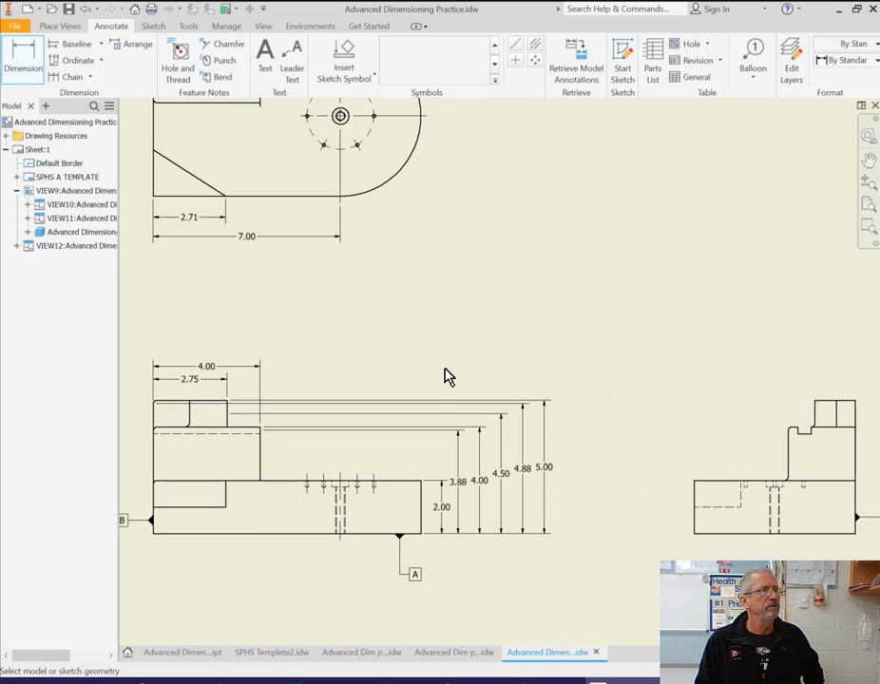
pyautogui.moveTo(449, 376)
pyautogui.mouseDown(button='middle')
pyautogui.moveTo(606, 365)
pyautogui.moveTo(585, 369)
pyautogui.moveTo(613, 385)
pyautogui.mouseUp(button='middle')
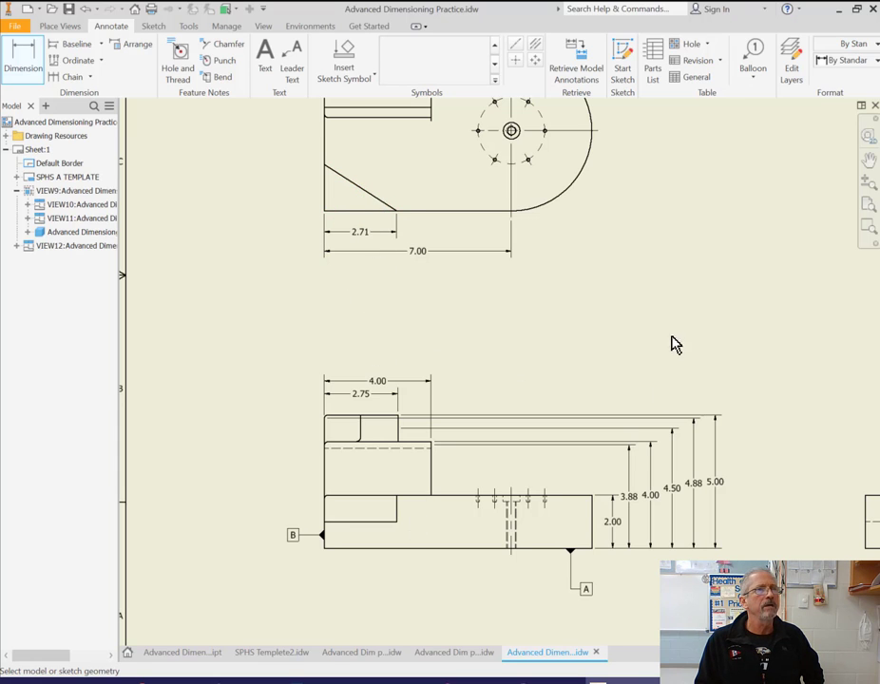
pyautogui.moveTo(675, 344)
pyautogui.mouseDown(button='middle')
pyautogui.moveTo(513, 367)
pyautogui.moveTo(463, 398)
pyautogui.mouseUp(button='middle')
pyautogui.scroll(-3, 685, 333)
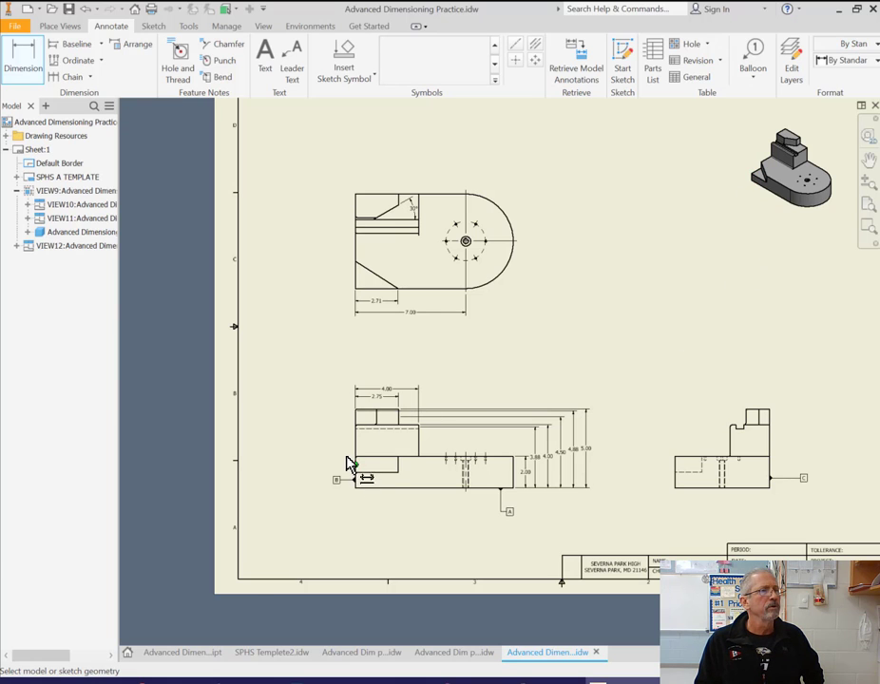
pyautogui.scroll(-3, 347, 463)
pyautogui.scroll(5, 338, 471)
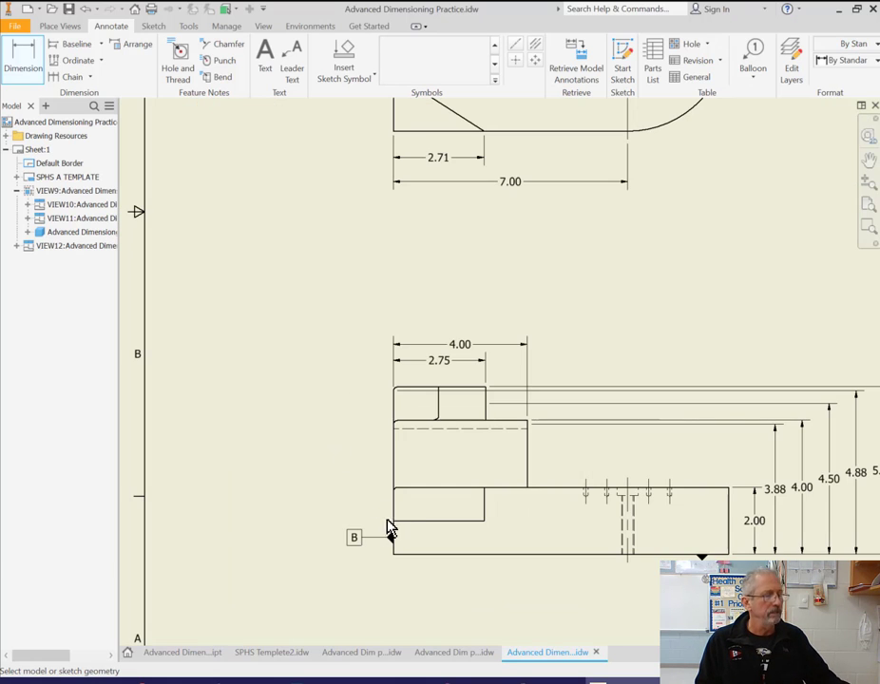
pyautogui.press('Escape')
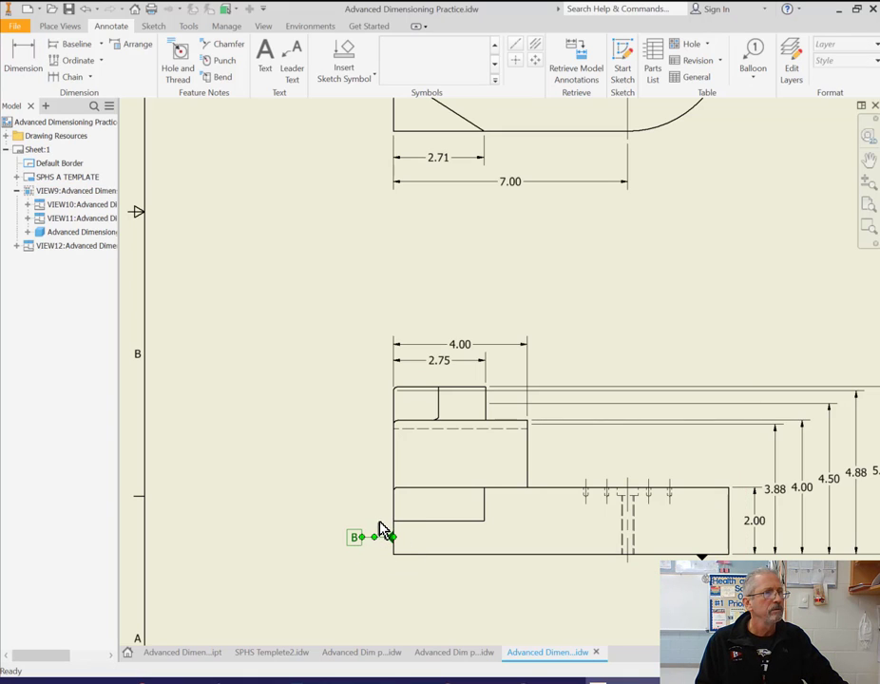
pyautogui.click(391, 537)
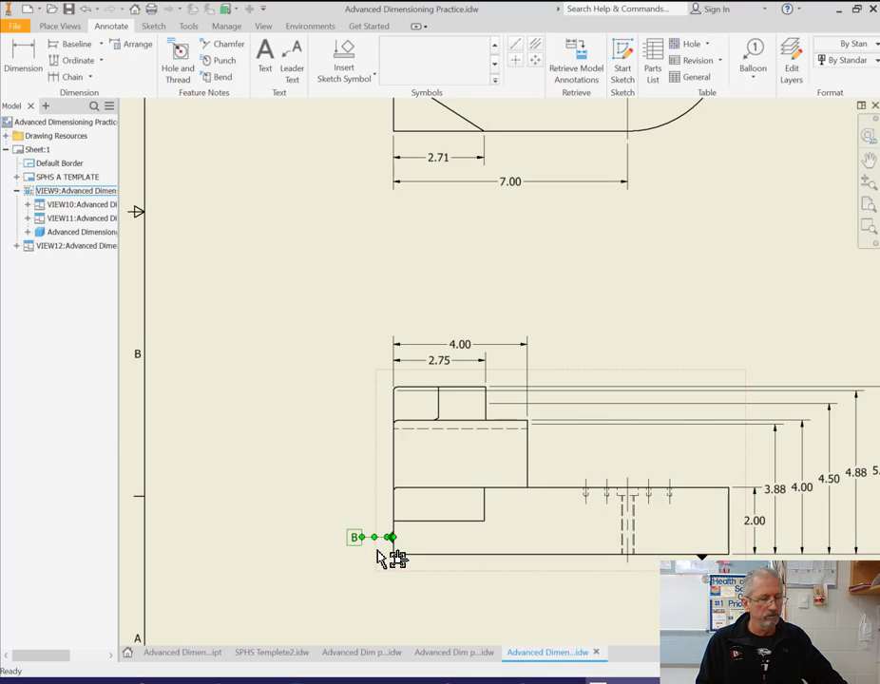
pyautogui.press('Delete')
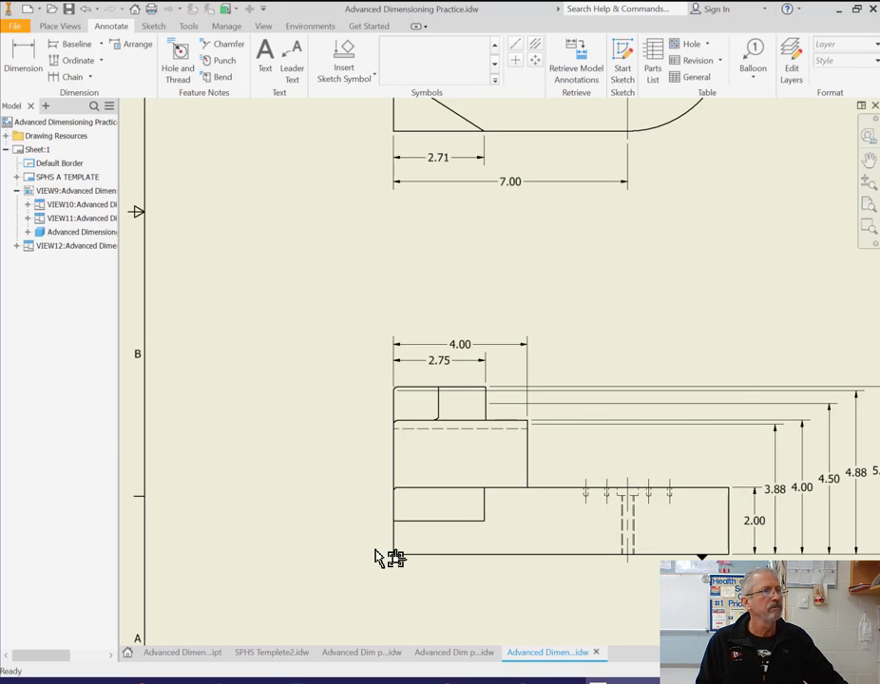
# Place a vertical dimension beside the front view's left edge, from the base's bottom to the notch's lower edge, with default tolerance settings.
pyautogui.click(29, 65)
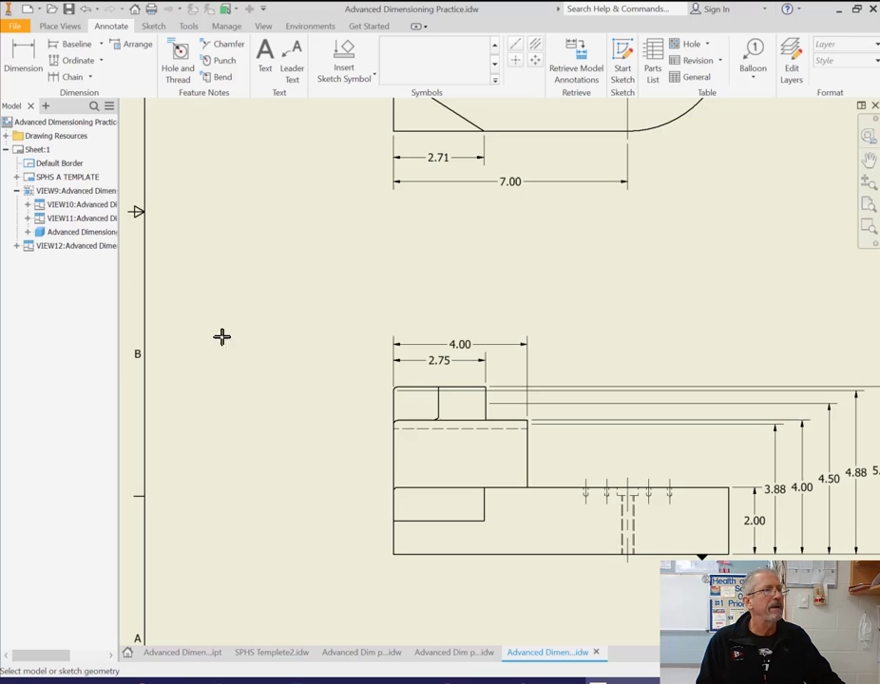
pyautogui.click(395, 556)
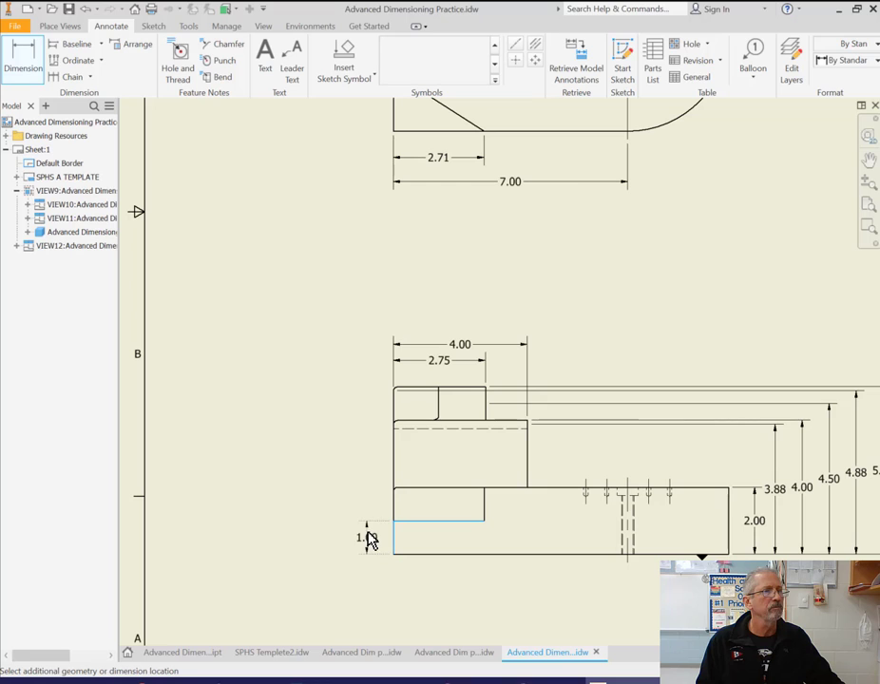
pyautogui.click(307, 545)
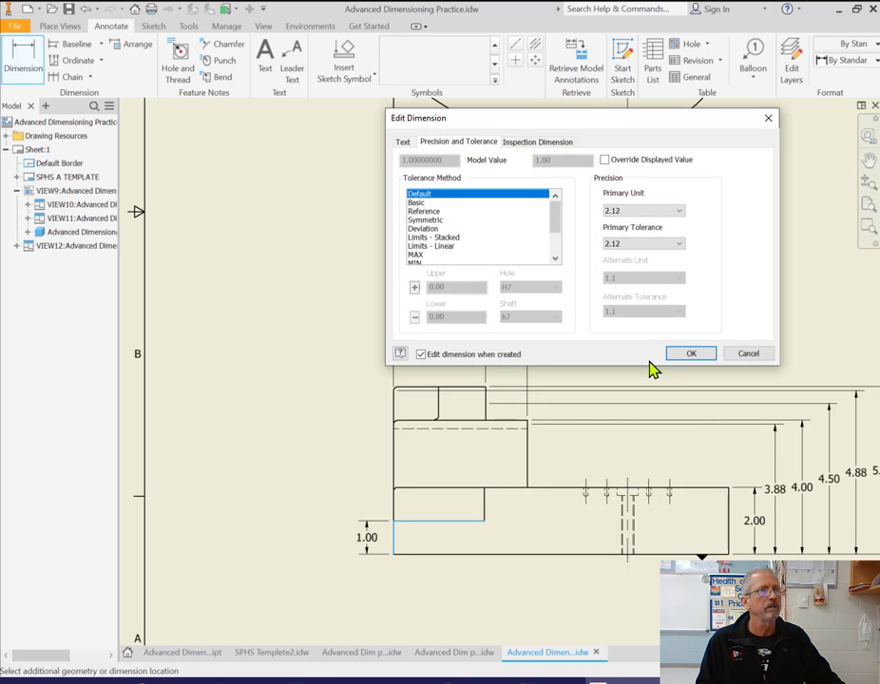
pyautogui.click(684, 353)
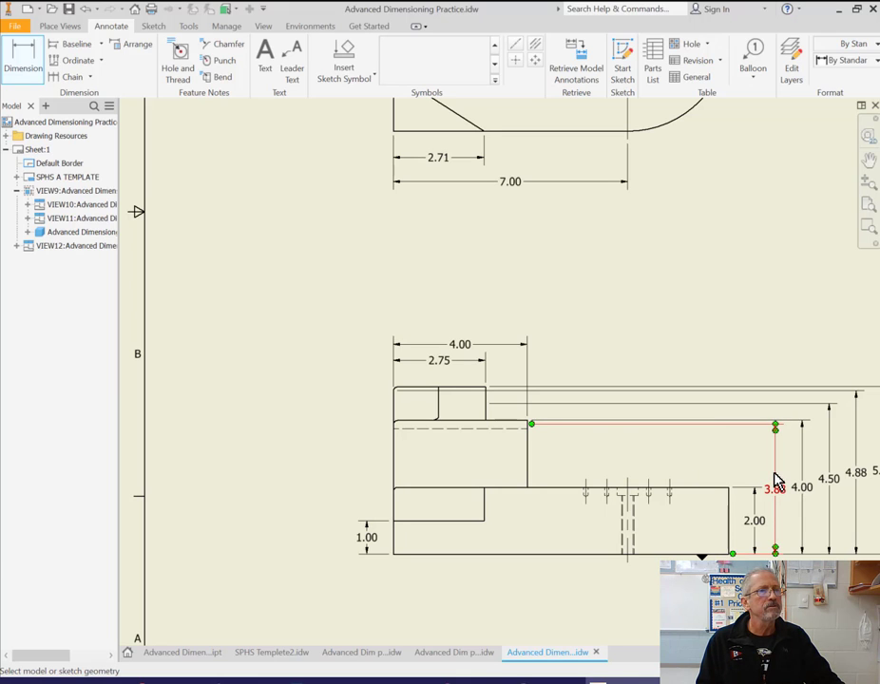
# Delete the 3.88 height dimension from the front view's vertical baseline set.
pyautogui.doubleClick(761, 513)
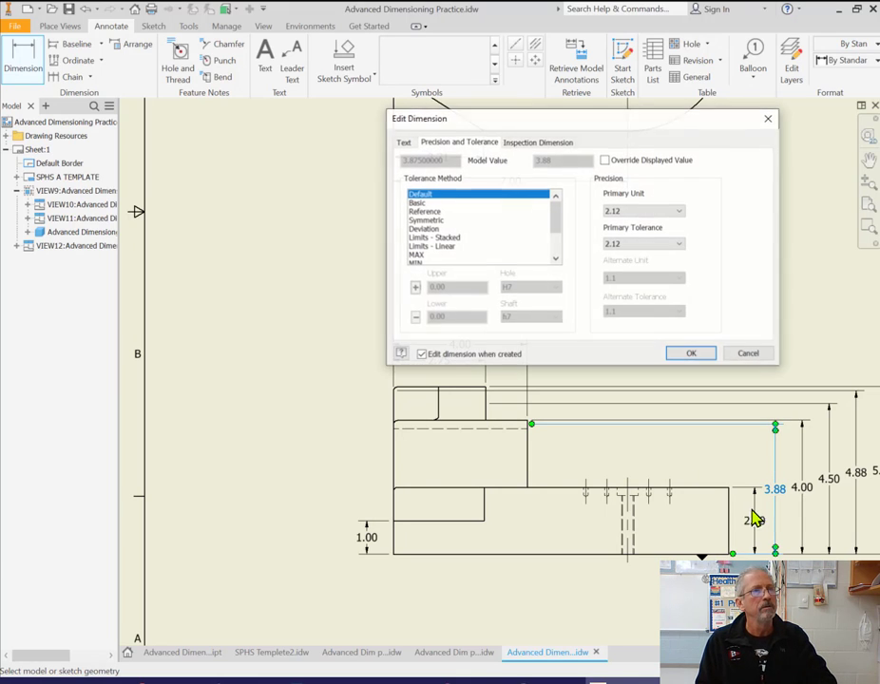
pyautogui.click(744, 355)
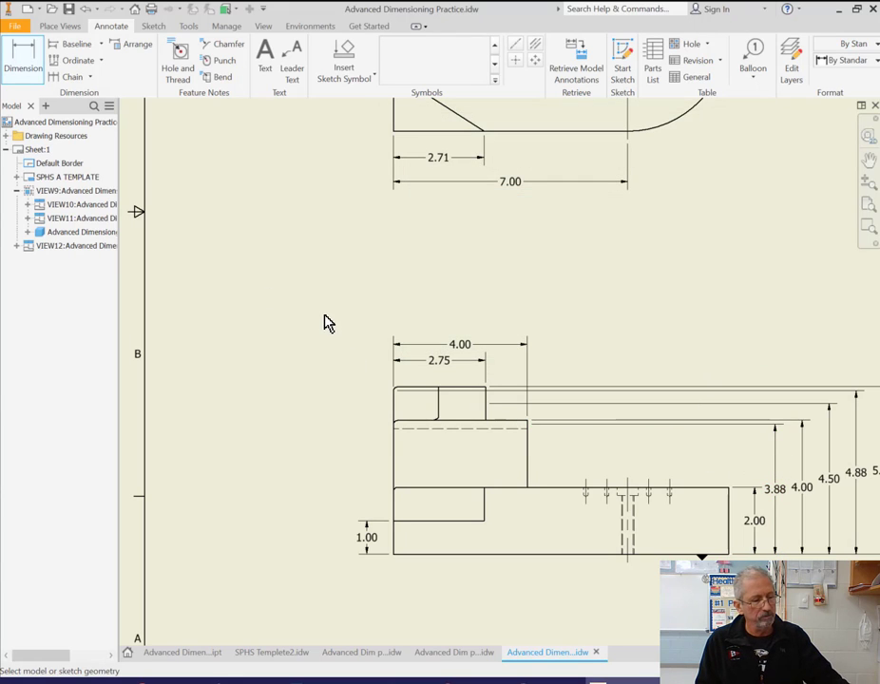
pyautogui.click(774, 476)
pyautogui.press('Delete')
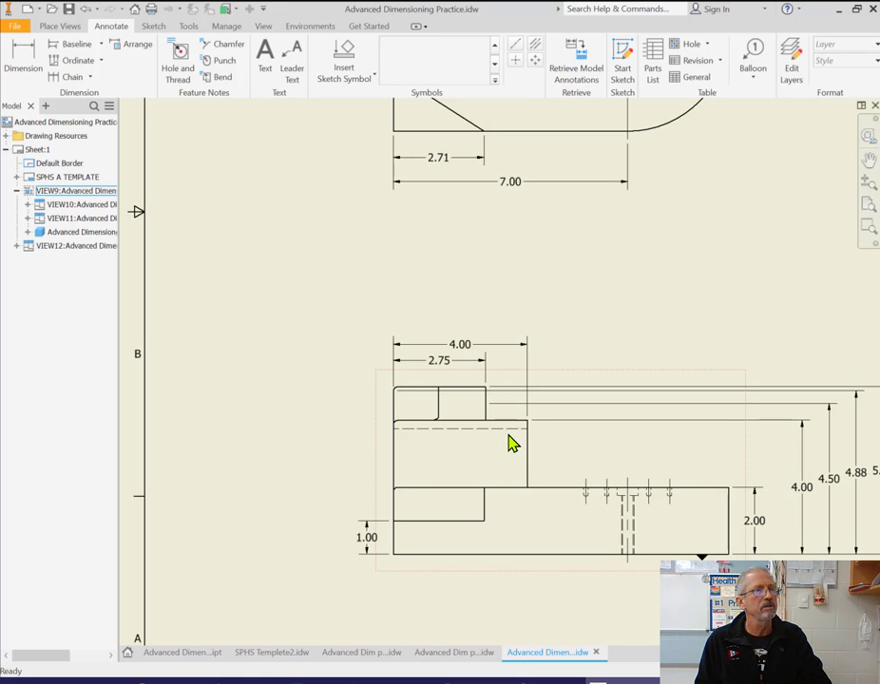
# Shift the front view's taller height dimensions closer to the part and delete the 4.88 dimension.
pyautogui.moveTo(801, 466); pyautogui.dragTo(858, 448)
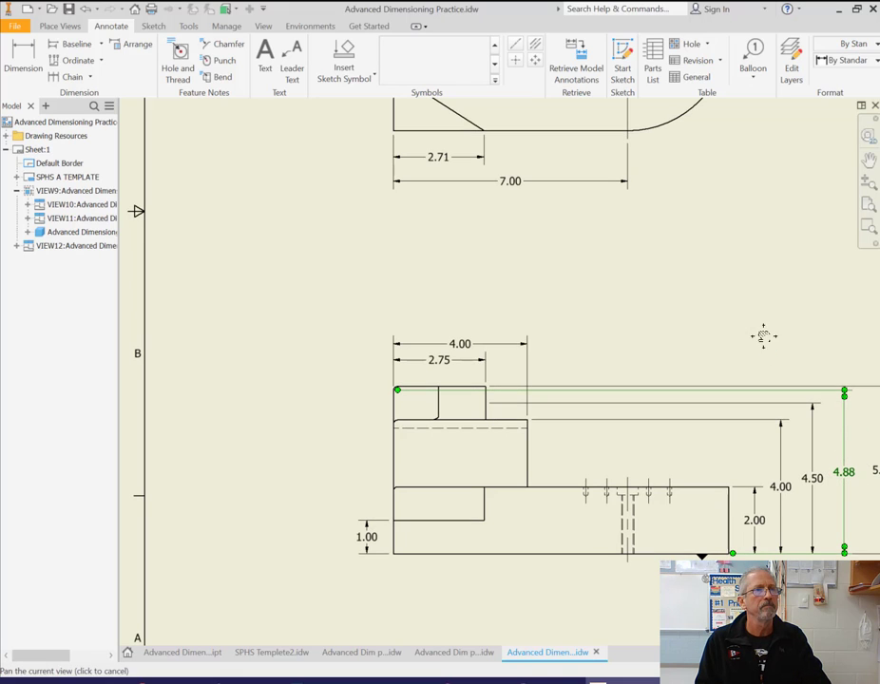
pyautogui.moveTo(663, 338)
pyautogui.mouseDown(button='middle')
pyautogui.moveTo(552, 334)
pyautogui.moveTo(570, 336)
pyautogui.mouseUp(button='middle')
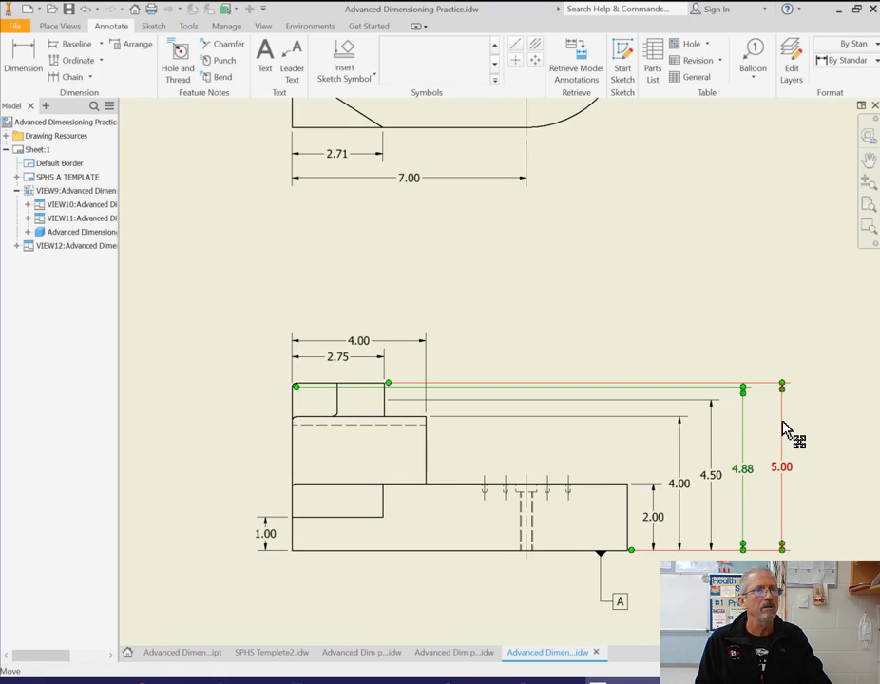
pyautogui.moveTo(781, 429); pyautogui.dragTo(769, 435)
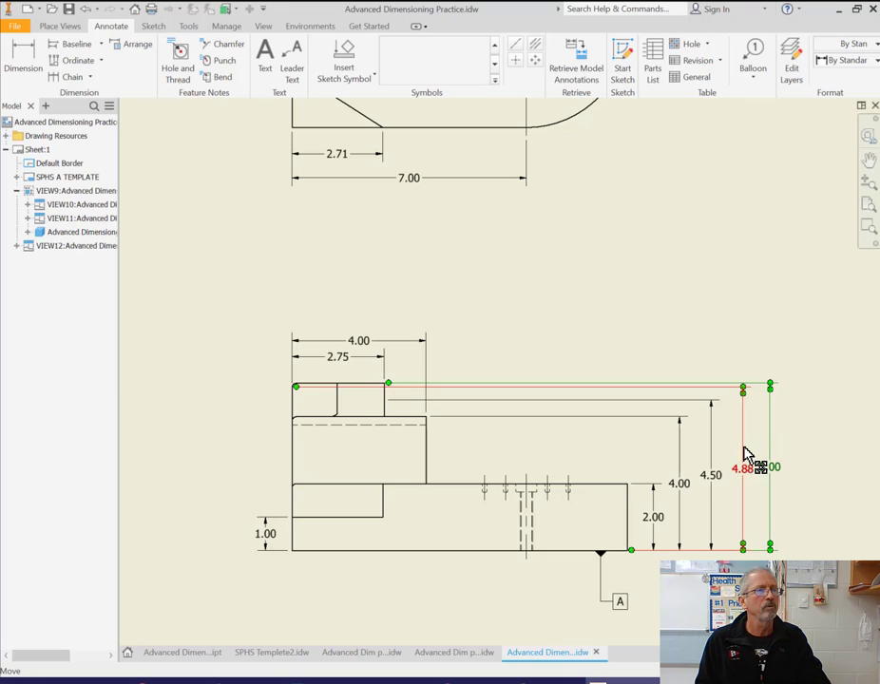
pyautogui.click(746, 454)
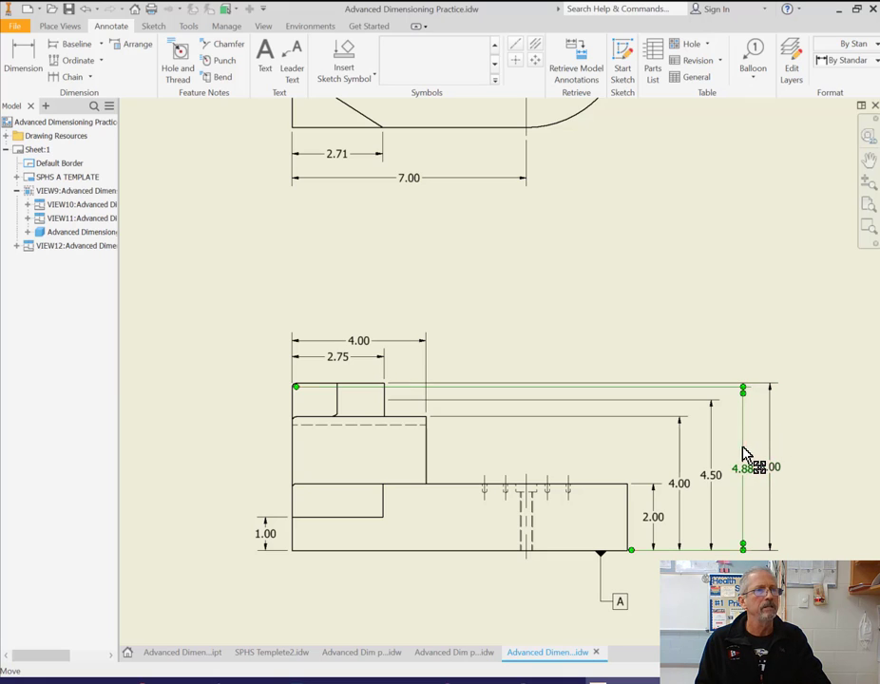
pyautogui.press('Delete')
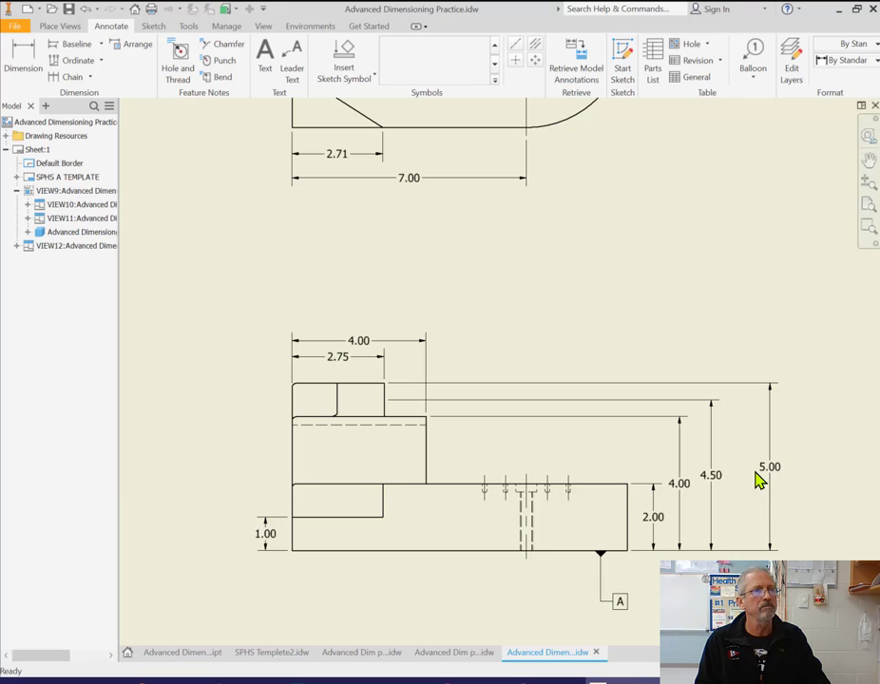
# Move the 5.00 height dimension inward beside the 4.50 one and stagger the text of both dimensions upward.
pyautogui.moveTo(770, 454); pyautogui.dragTo(746, 454)
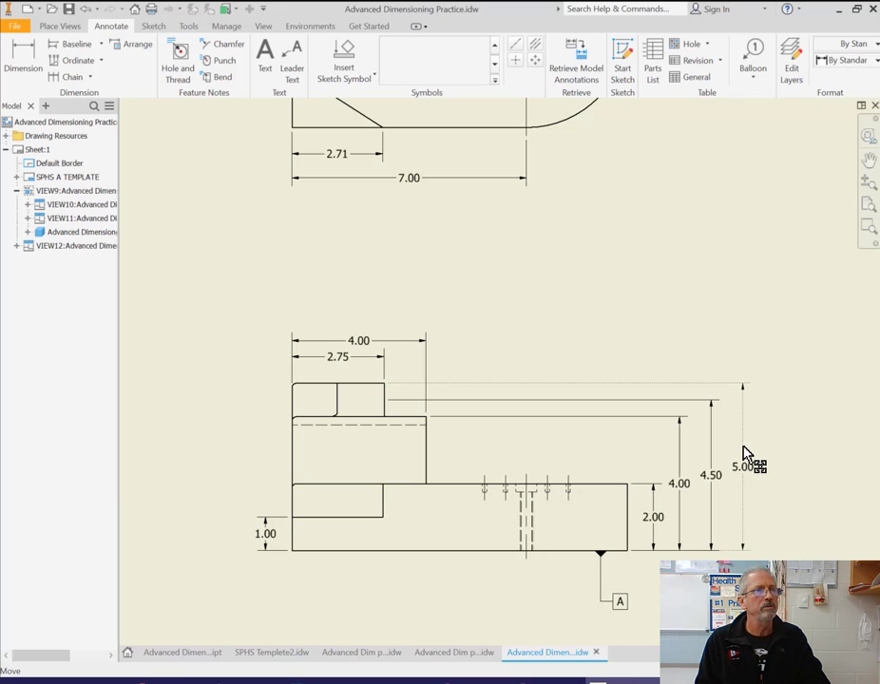
pyautogui.click(750, 504)
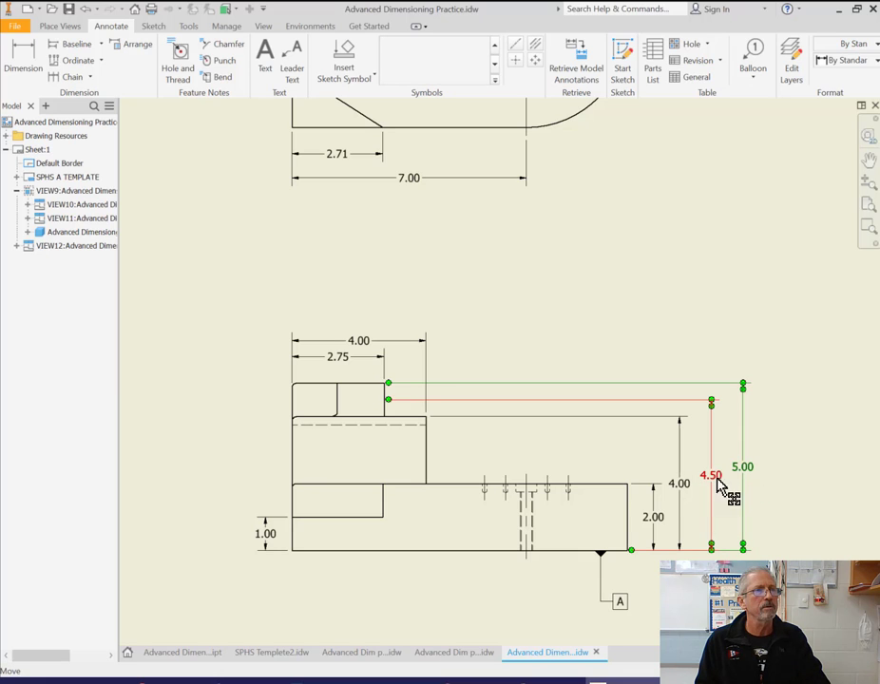
pyautogui.click(826, 463)
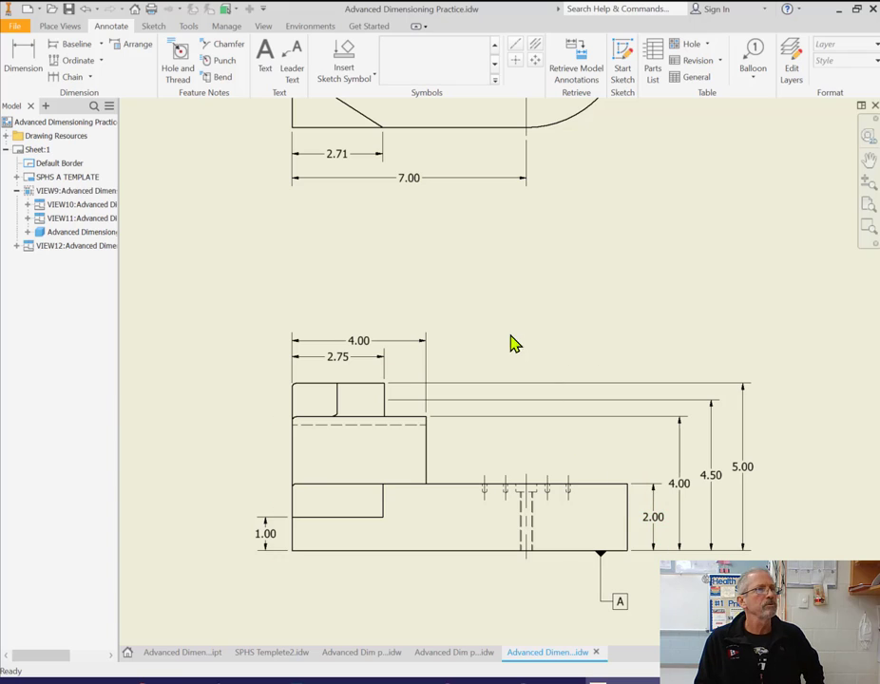
pyautogui.moveTo(737, 460); pyautogui.dragTo(711, 469)
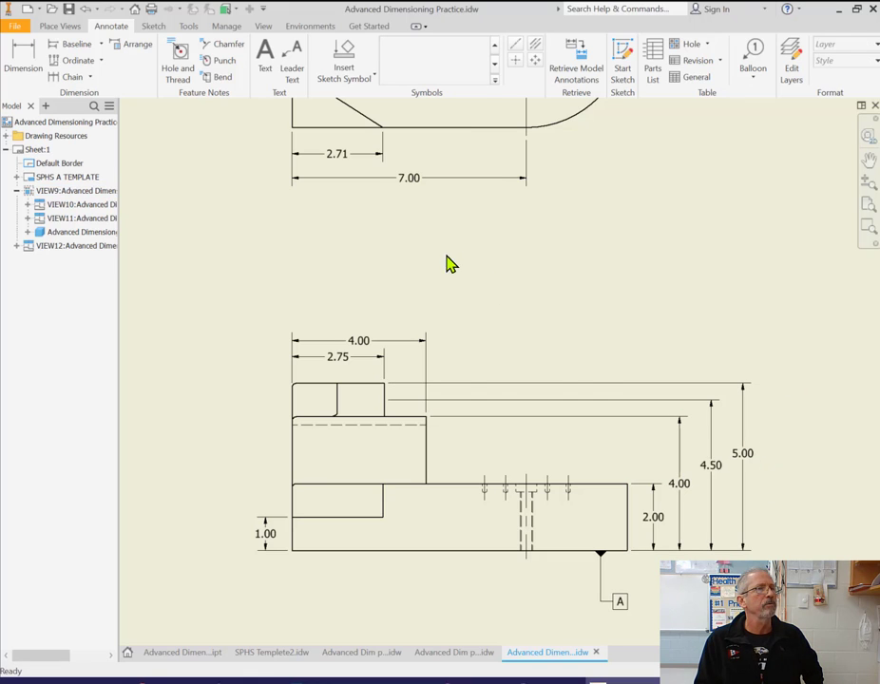
# Attach a datum identifier labelled B to the left edge of the front view's middle block, with its box outside the part.
pyautogui.scroll(-3, 450, 264)
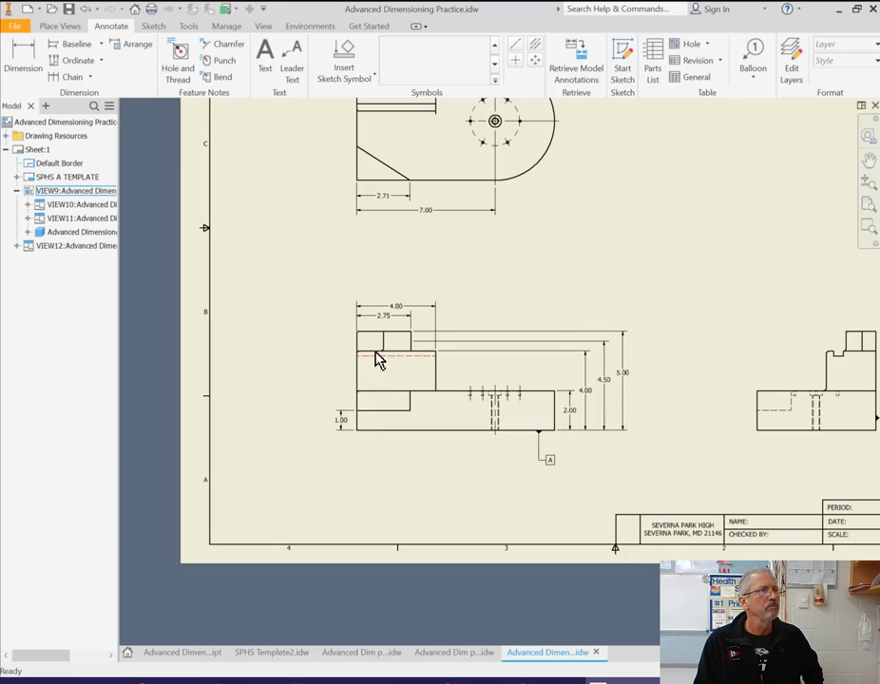
pyautogui.scroll(3, 356, 420)
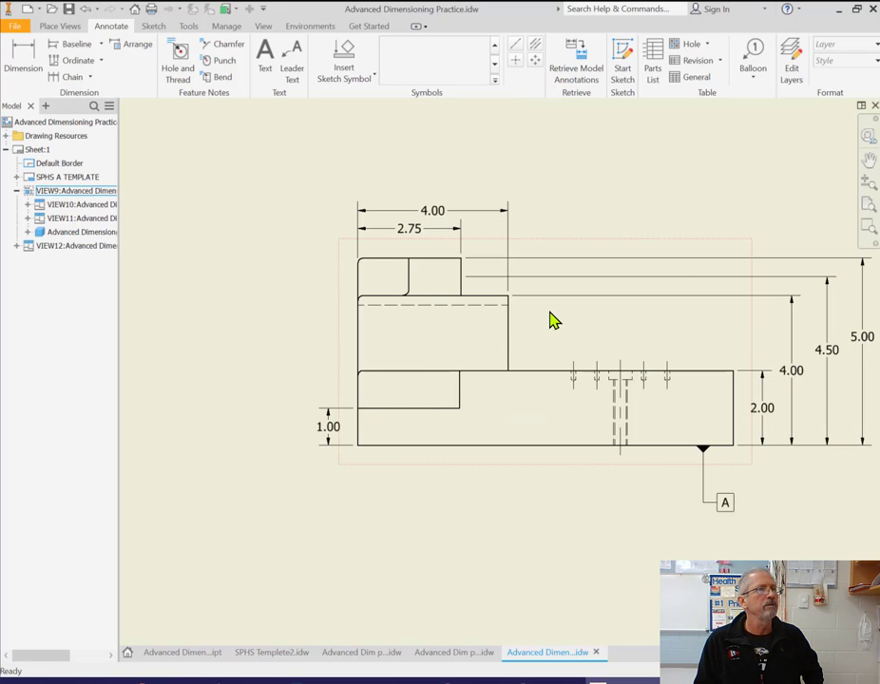
pyautogui.click(494, 79)
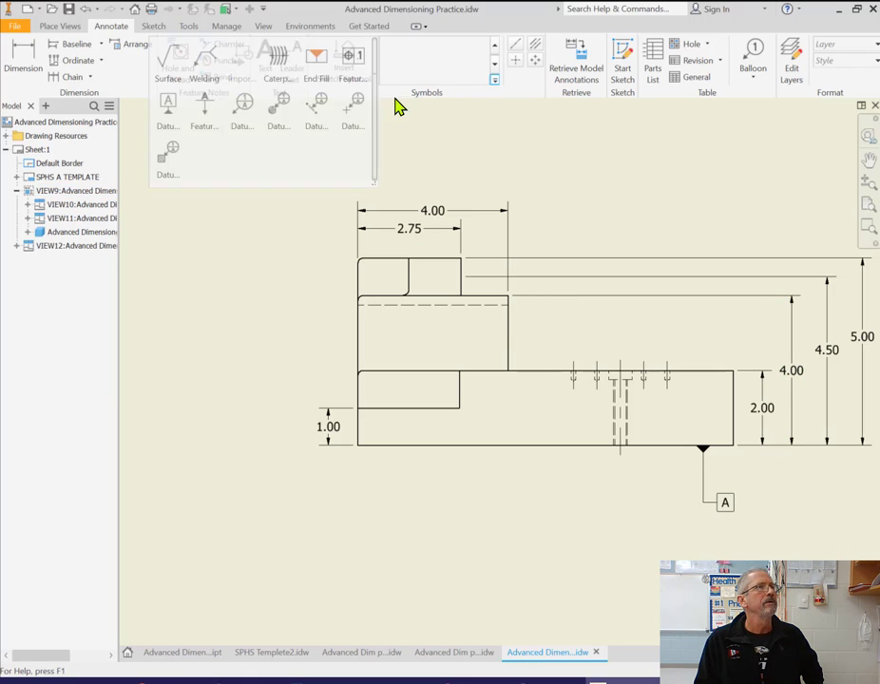
pyautogui.click(175, 108)
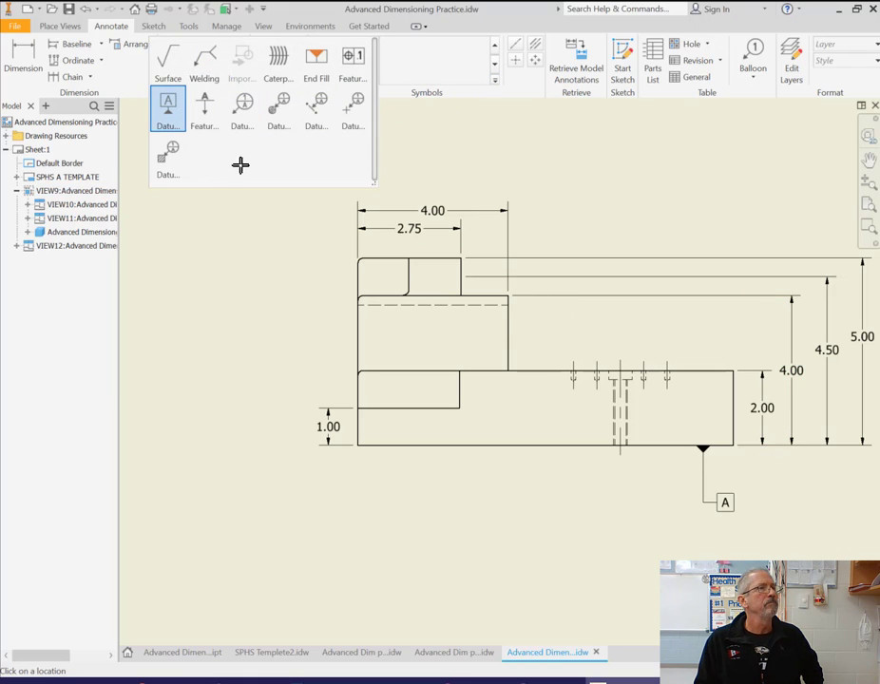
pyautogui.click(355, 349)
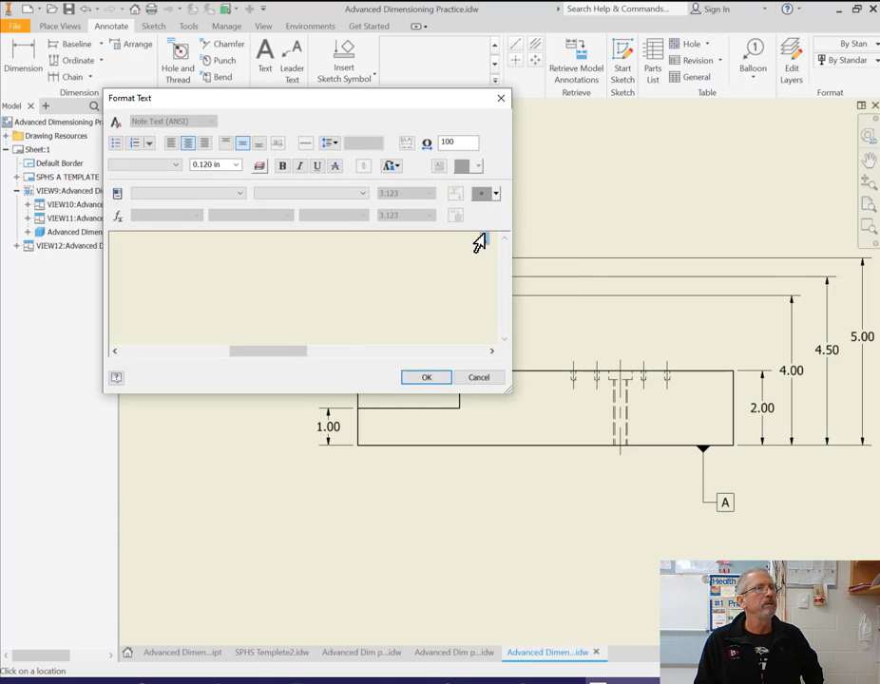
pyautogui.press('BackSpace')
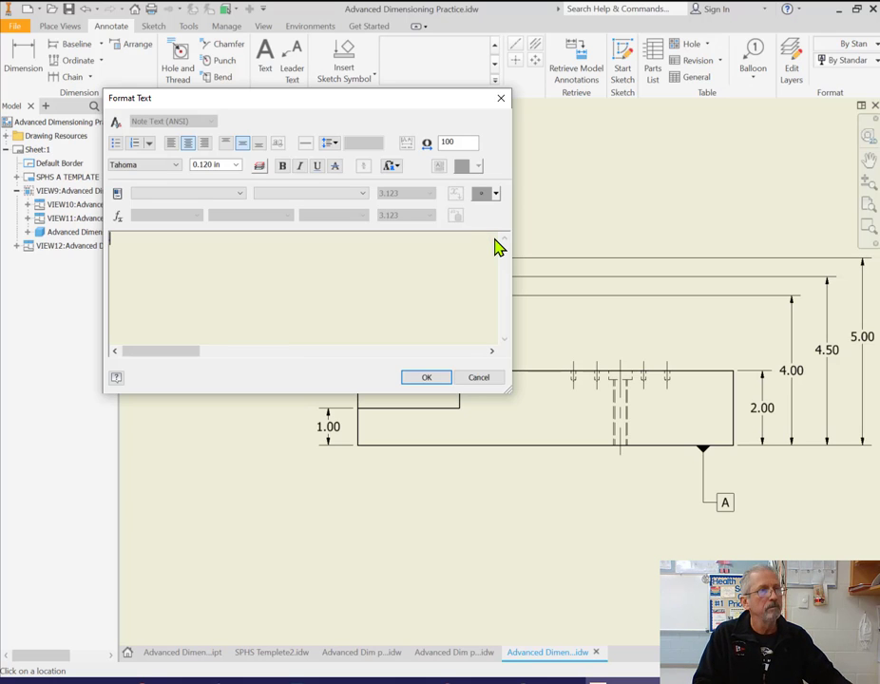
pyautogui.click(443, 377)
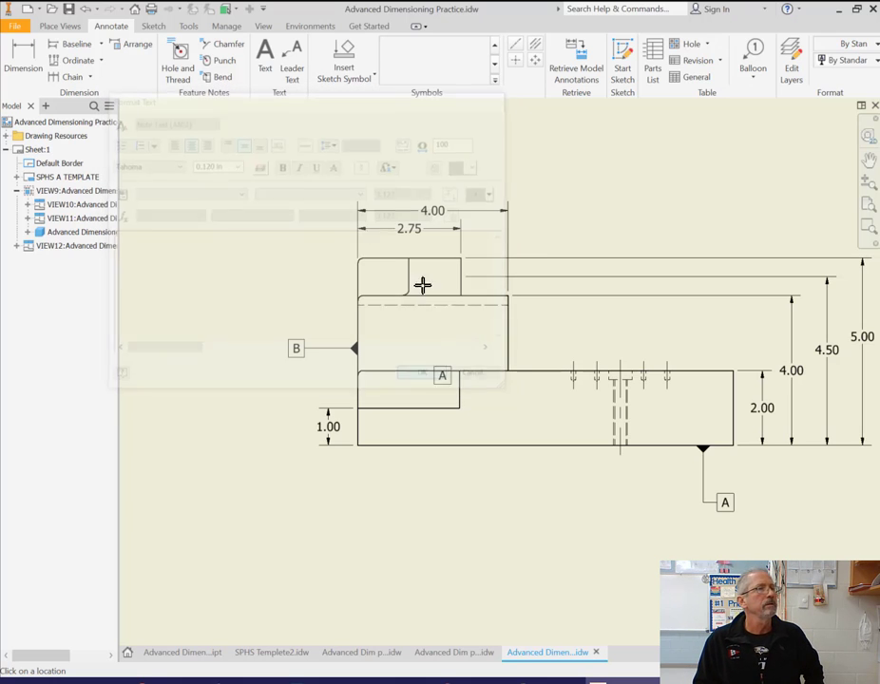
pyautogui.scroll(-3, 246, 274)
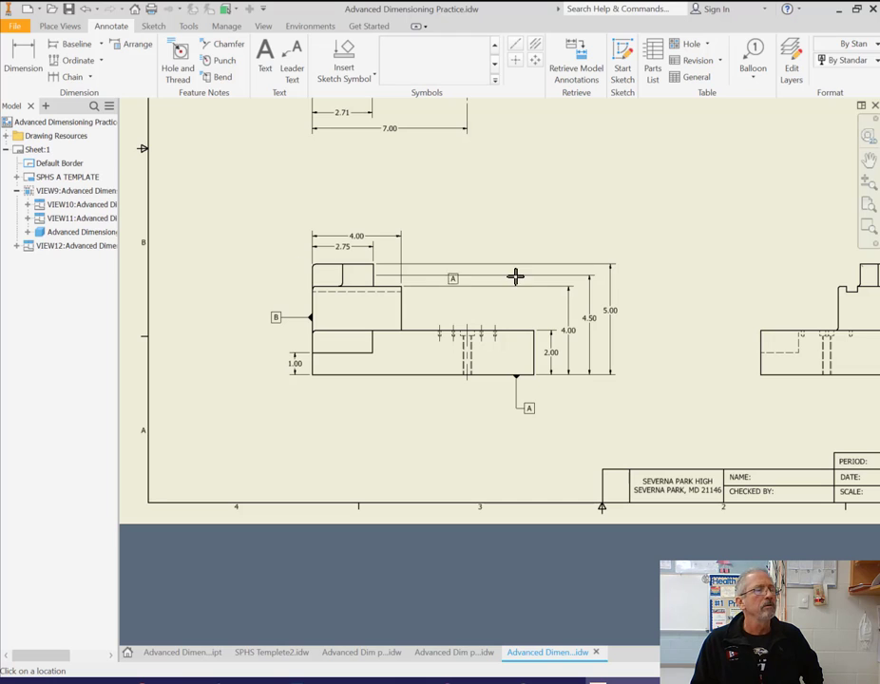
pyautogui.moveTo(610, 228)
pyautogui.mouseDown(button='middle')
pyautogui.moveTo(602, 311)
pyautogui.moveTo(626, 371)
pyautogui.mouseUp(button='middle')
pyautogui.moveTo(607, 254)
pyautogui.mouseDown(button='middle')
pyautogui.moveTo(605, 304)
pyautogui.moveTo(575, 291)
pyautogui.mouseUp(button='middle')
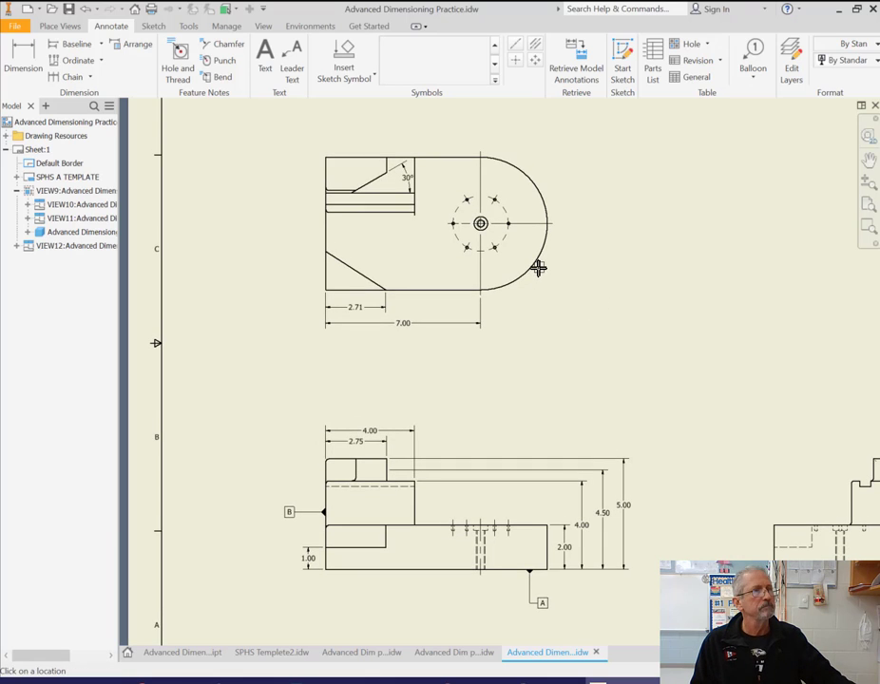
pyautogui.press('Escape')
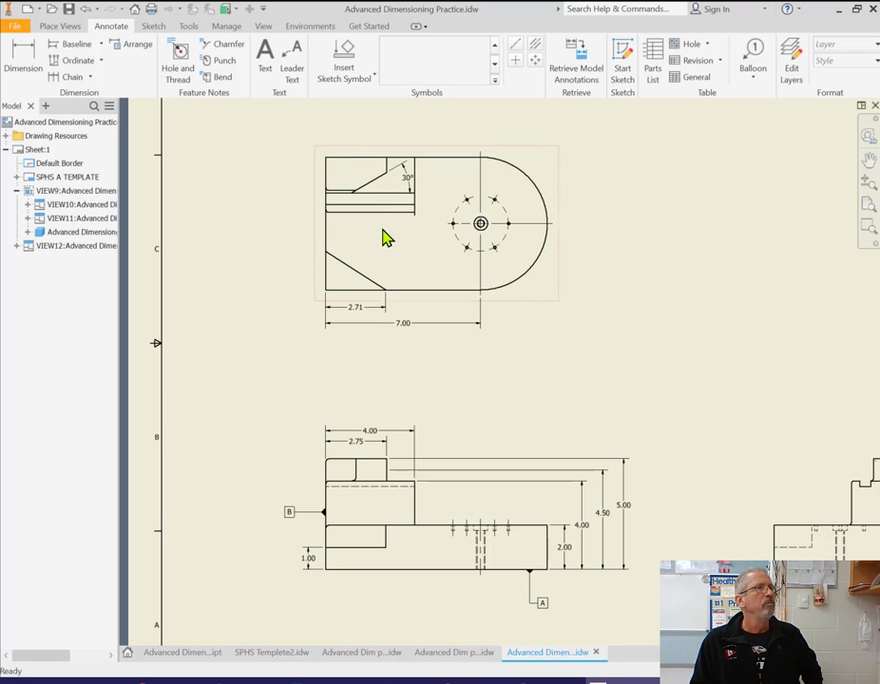
# Dimension the vertical distance from the top view's upper edge to the 30° cut's upper end, beside the left edge, with default tolerance.
pyautogui.click(397, 176)
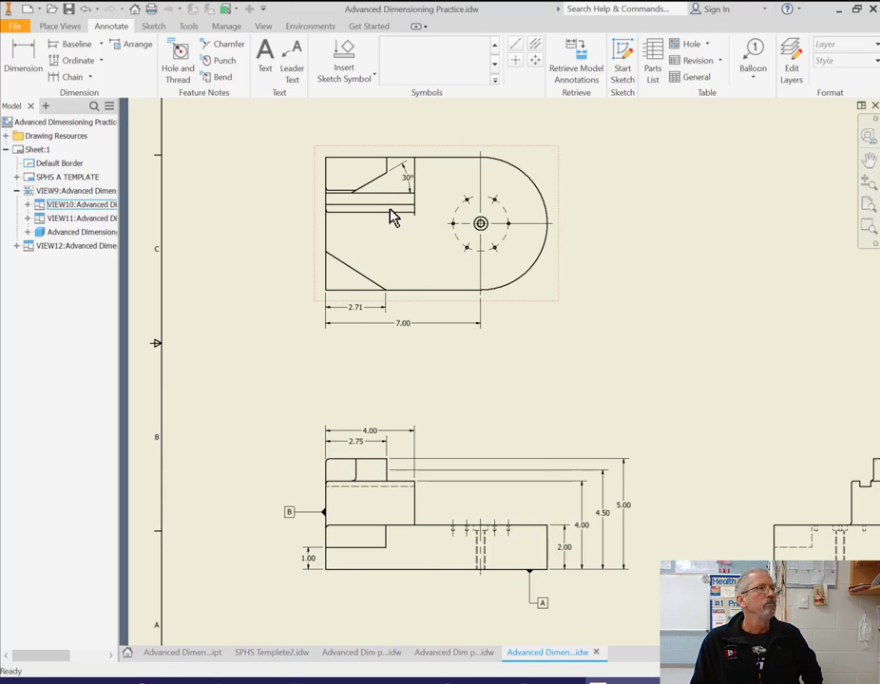
pyautogui.scroll(-3, 385, 178)
pyautogui.scroll(-3, 385, 179)
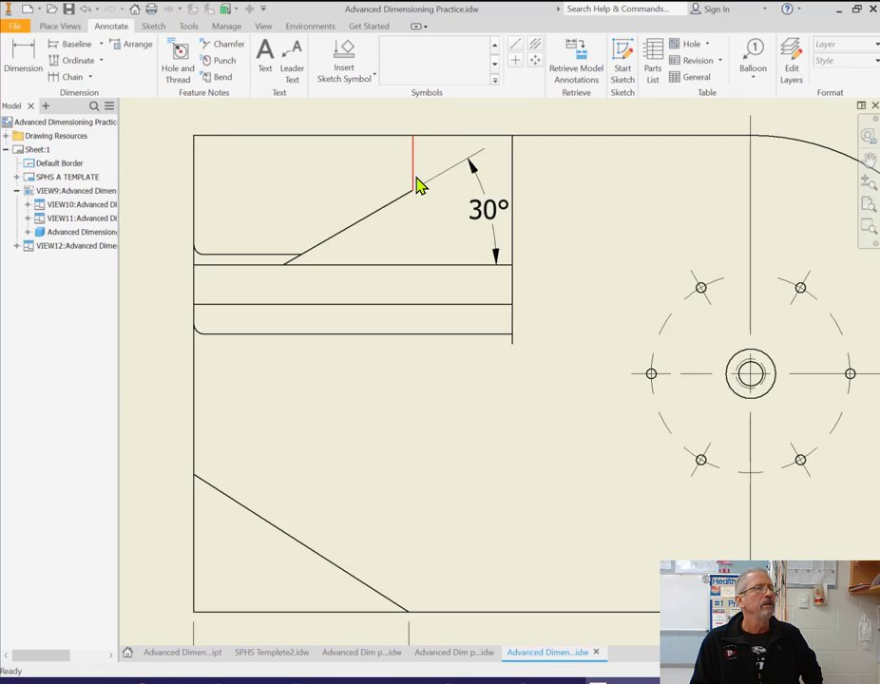
pyautogui.scroll(5, 414, 183)
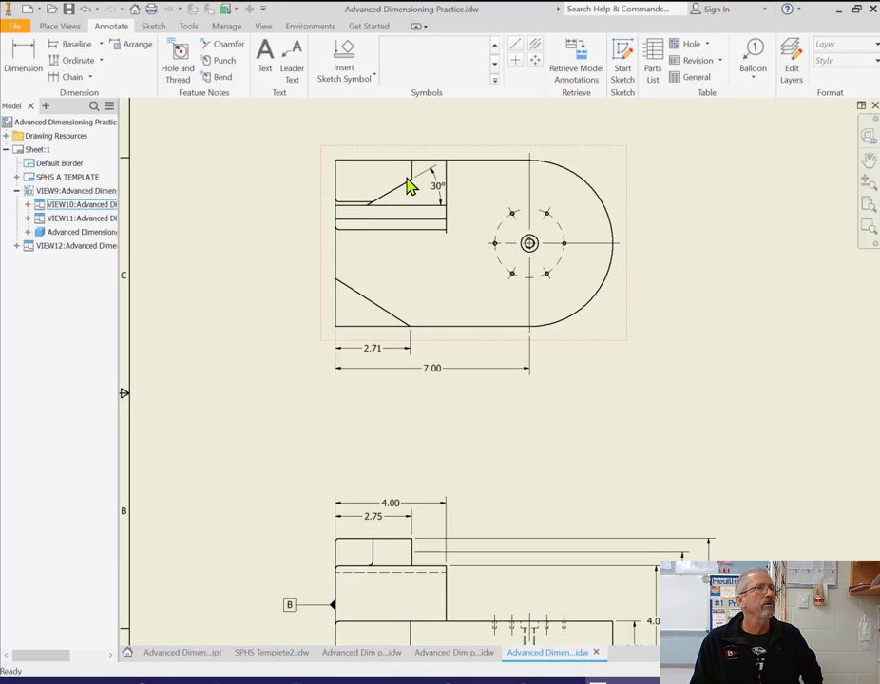
pyautogui.click(23, 57)
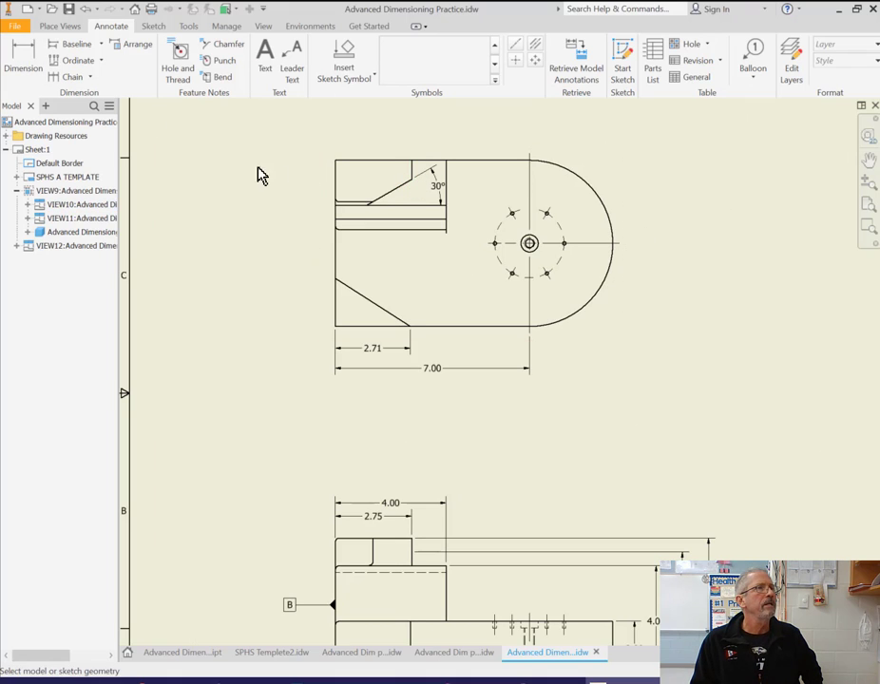
pyautogui.click(410, 185)
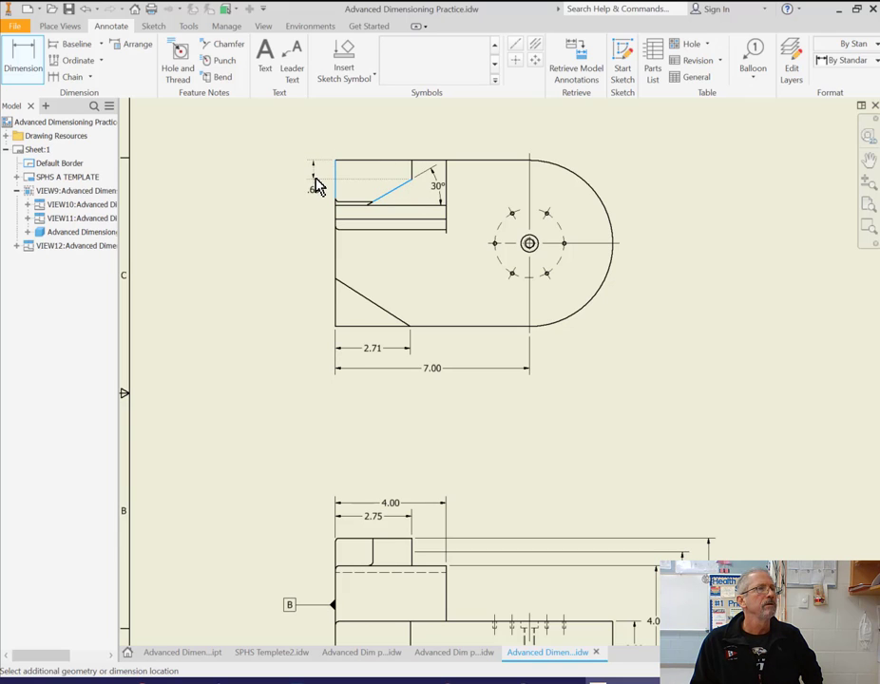
pyautogui.click(297, 246)
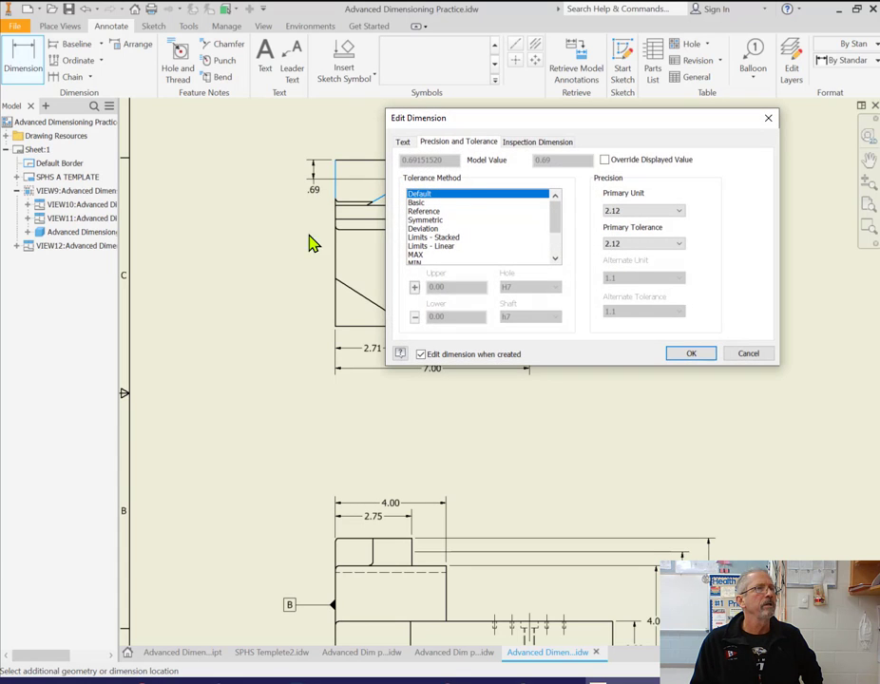
pyautogui.click(665, 352)
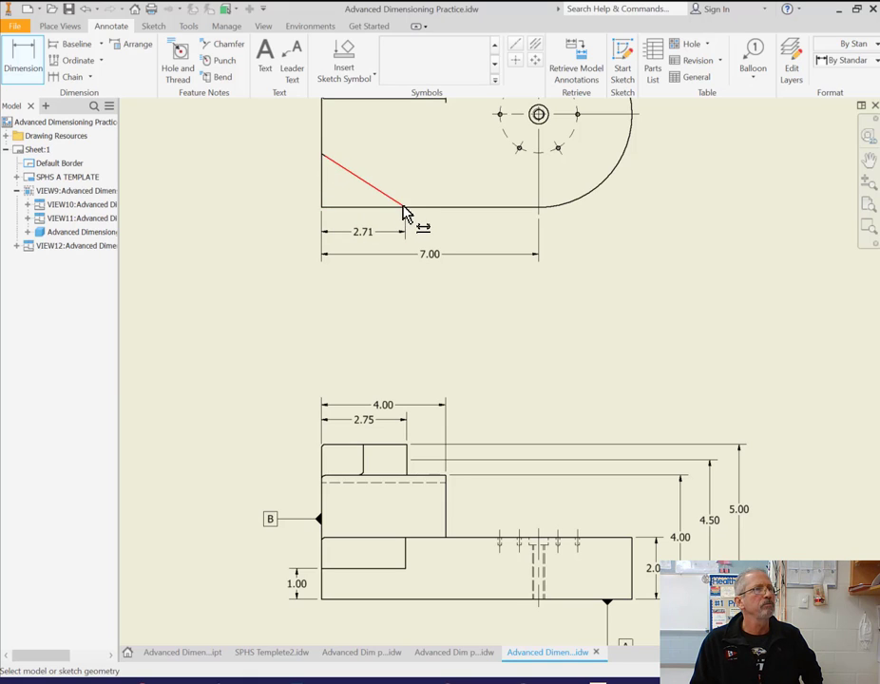
# Dimension the height of the top view's lower-left corner cut beside the left edge, with default tolerance settings.
pyautogui.click(322, 211)
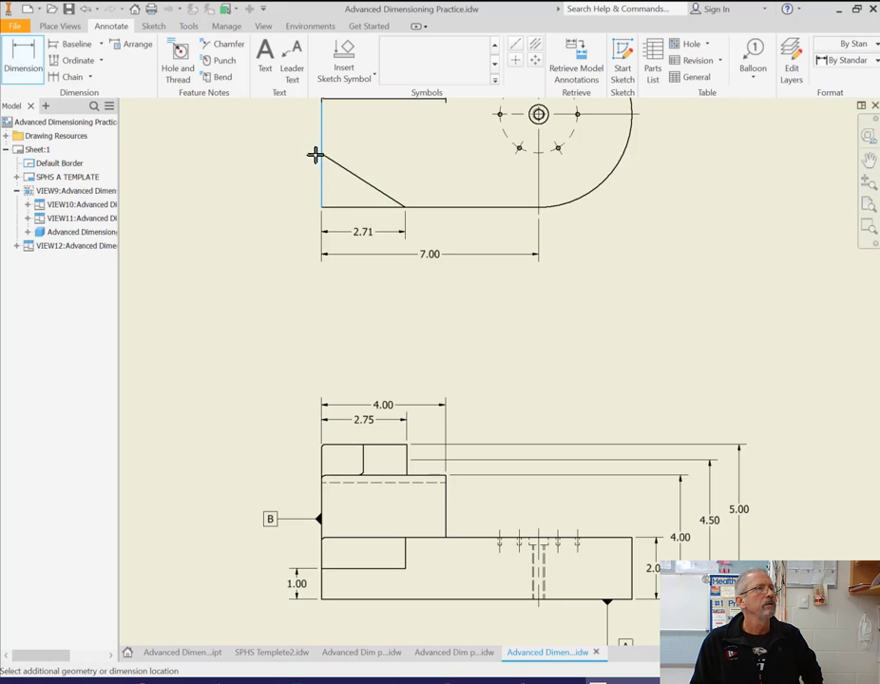
pyautogui.click(316, 155)
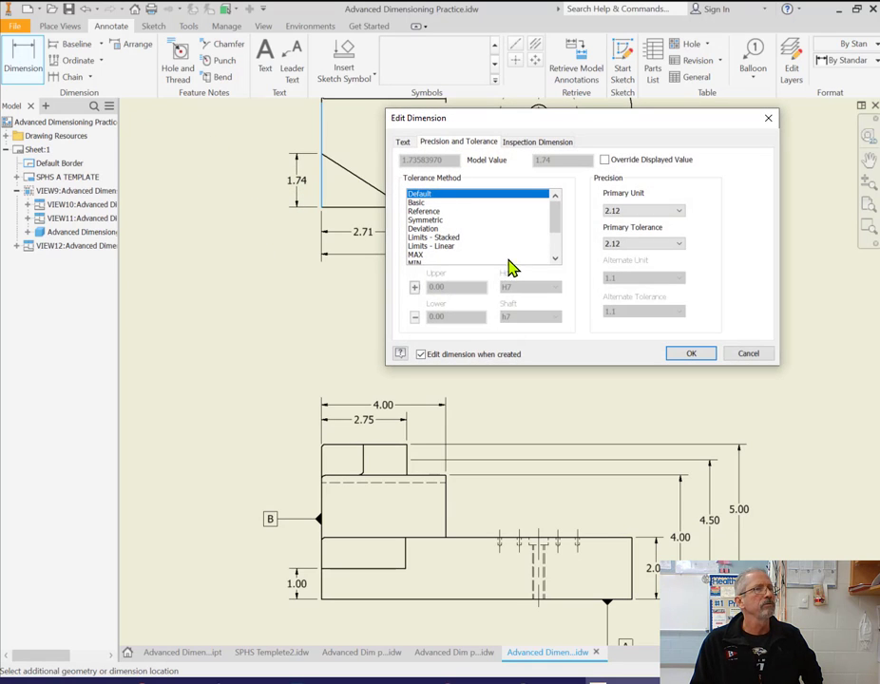
pyautogui.click(691, 355)
# Add a radius dimension to the top view's rounded end, with its text inside the arc below the horizontal centerline and default tolerance.
pyautogui.scroll(-3, 506, 306)
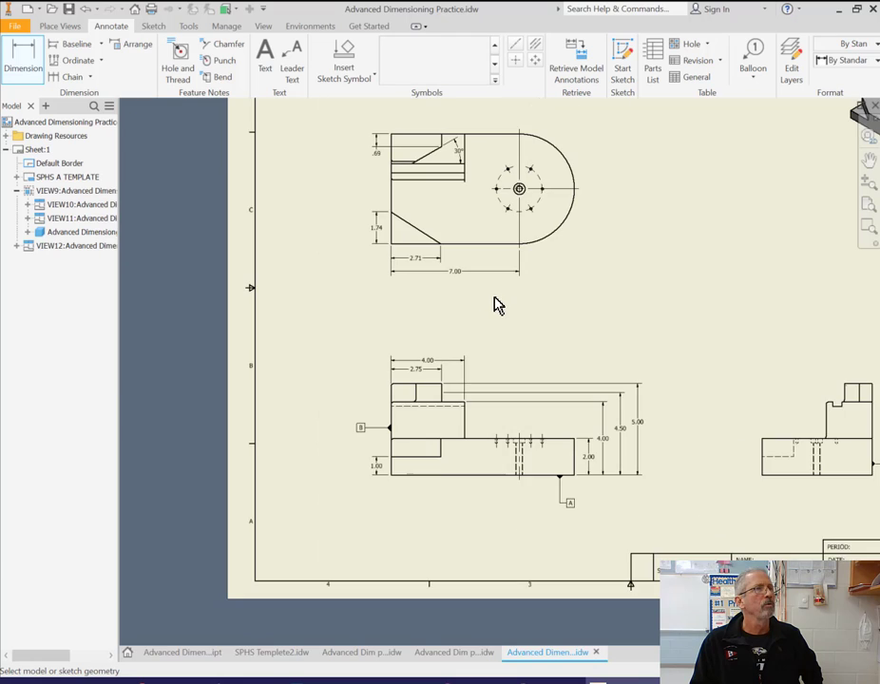
pyautogui.moveTo(495, 304); pyautogui.dragTo(495, 335, button='middle')
pyautogui.scroll(3, 495, 335)
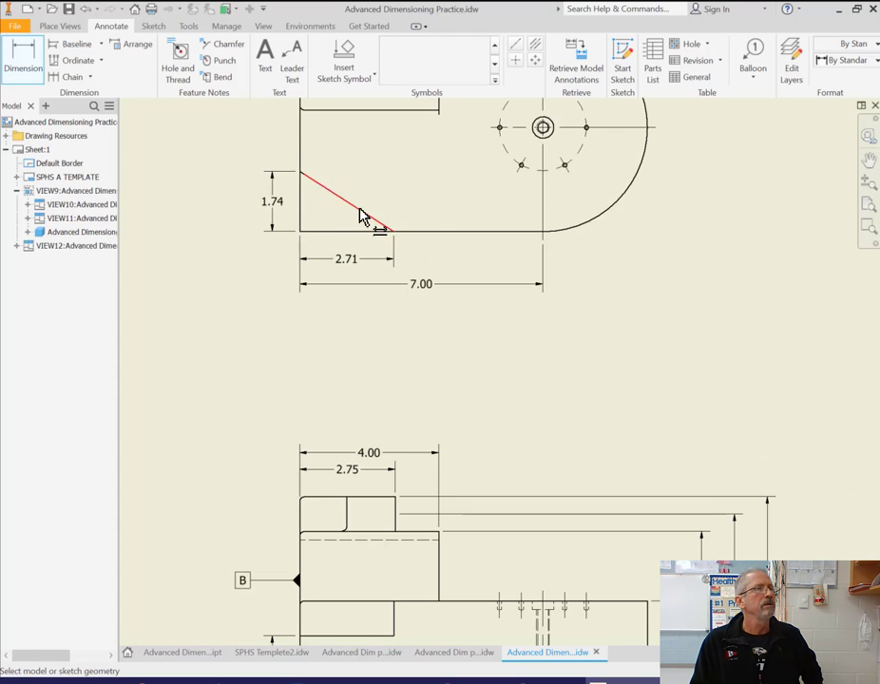
pyautogui.moveTo(452, 197); pyautogui.dragTo(473, 290, button='middle')
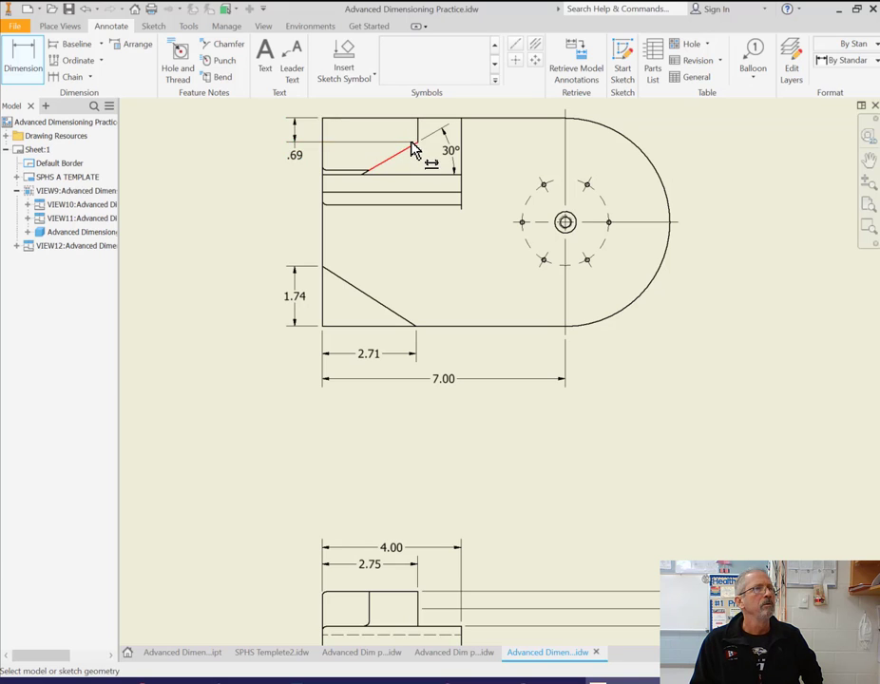
pyautogui.click(458, 160)
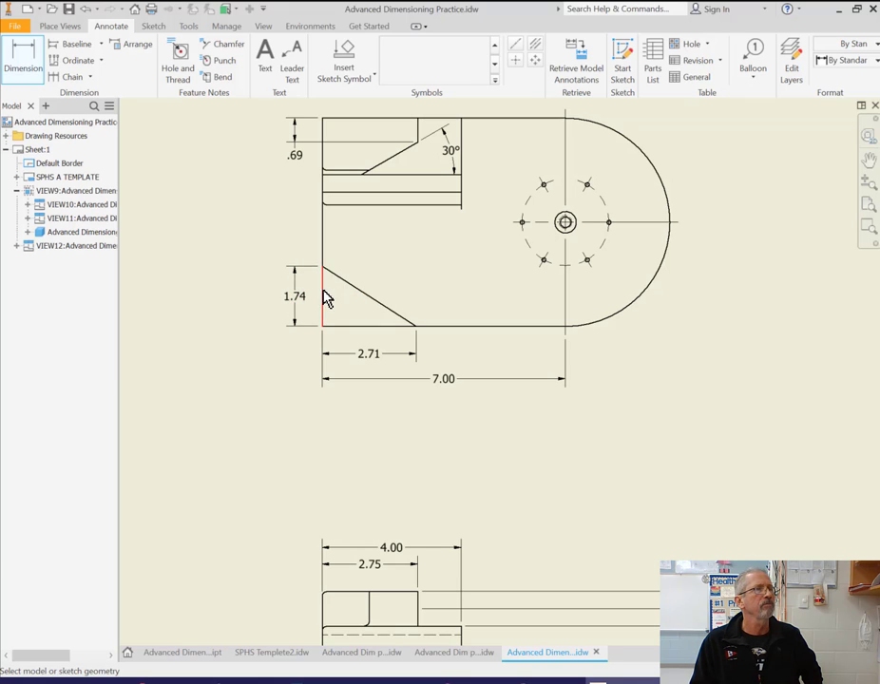
pyautogui.click(649, 289)
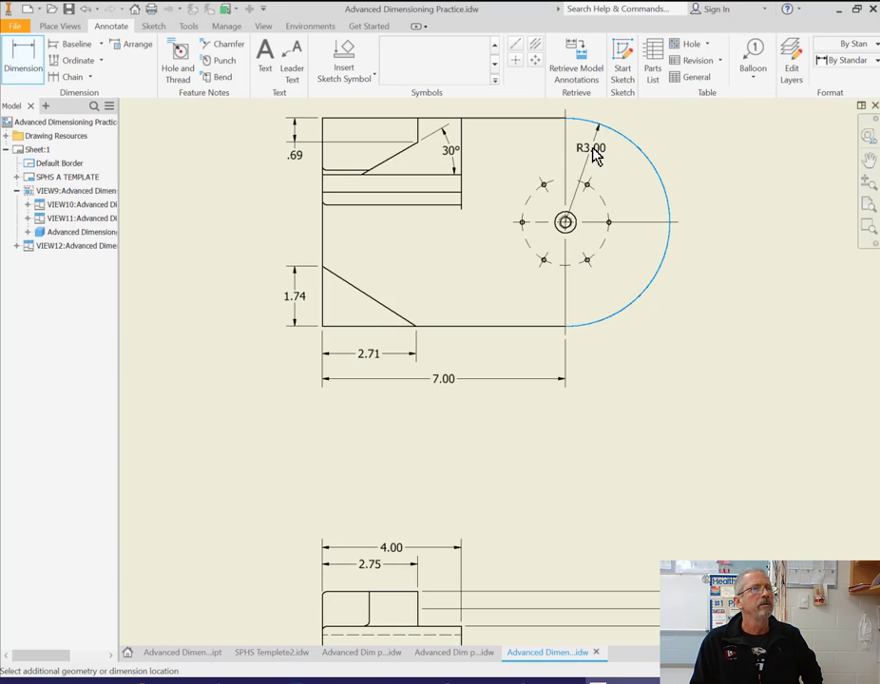
pyautogui.click(623, 166)
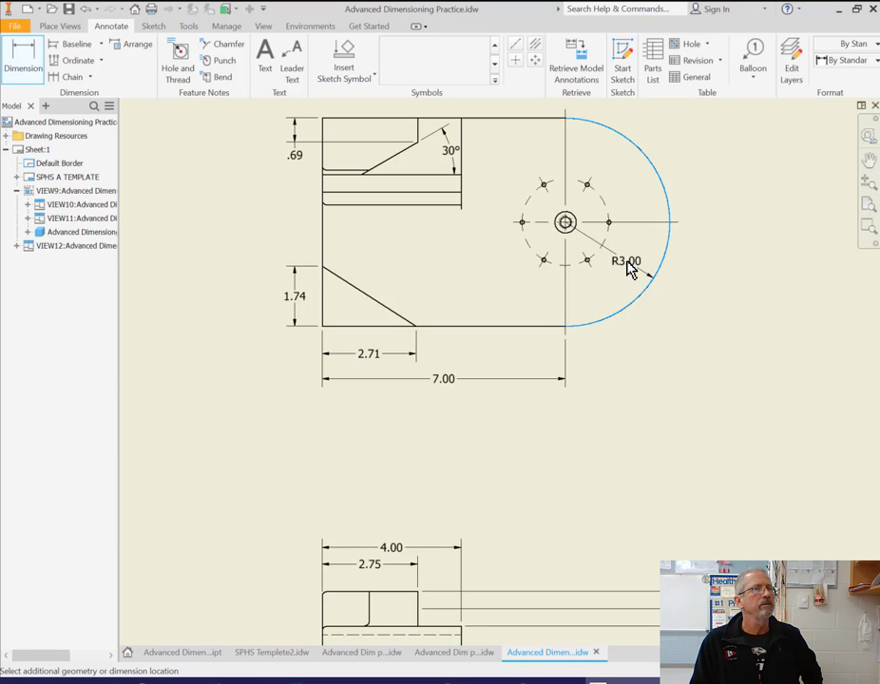
pyautogui.click(668, 277)
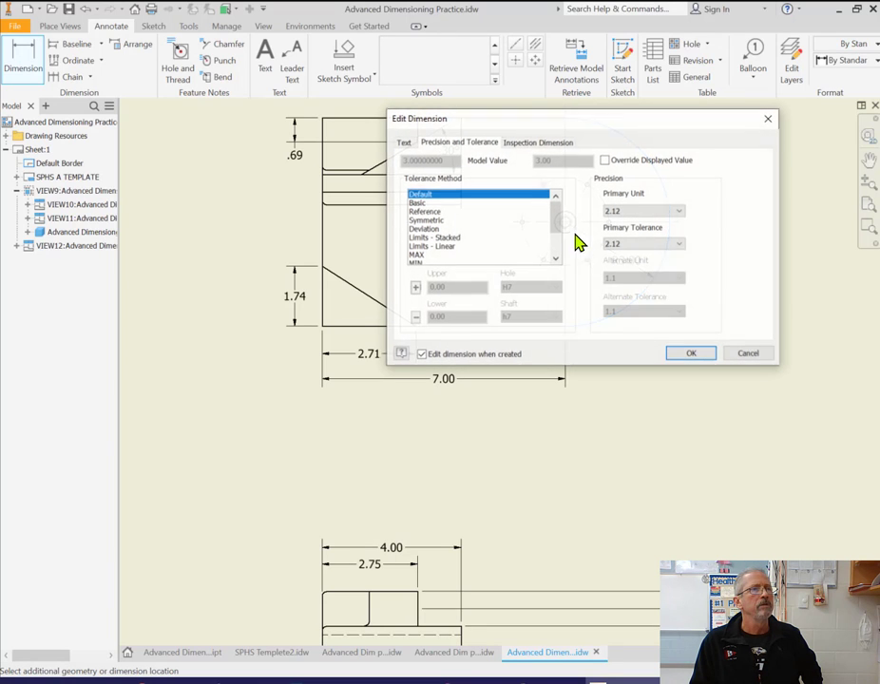
pyautogui.click(691, 353)
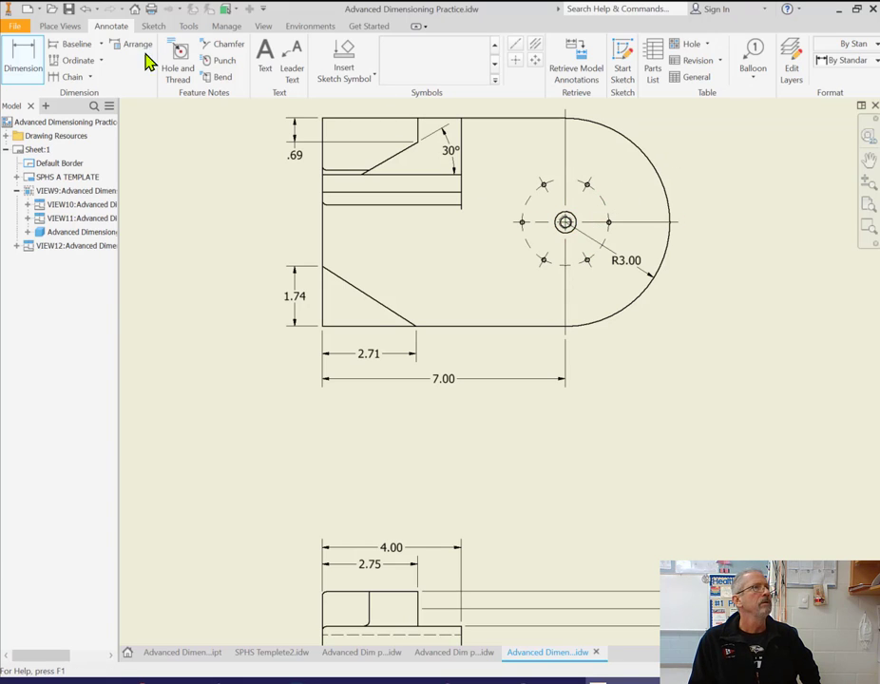
# Add a hole and thread note to the central counterbored hole in the top view, placing its text below the part.
pyautogui.click(180, 59)
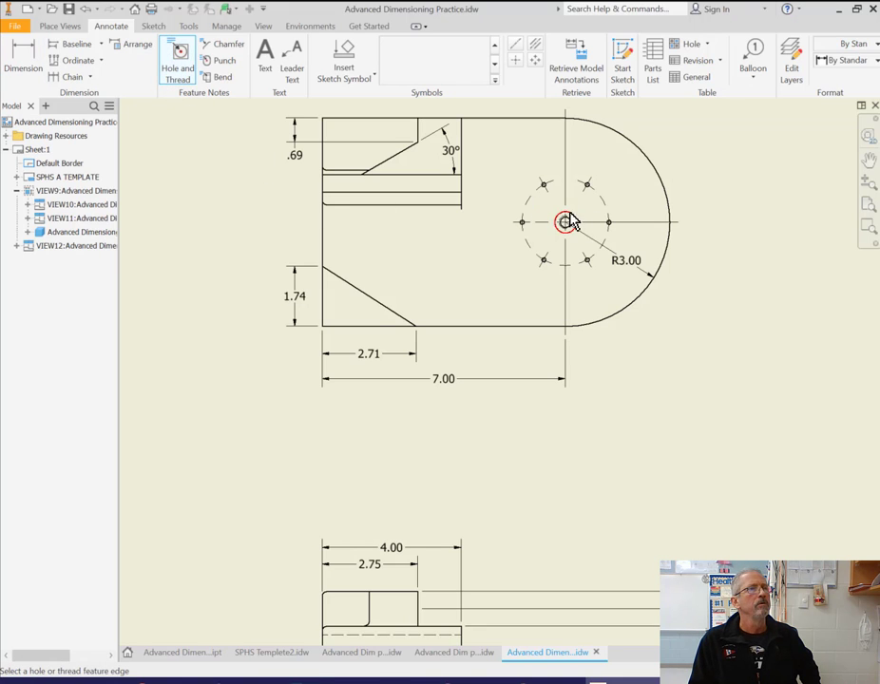
pyautogui.scroll(5, 570, 222)
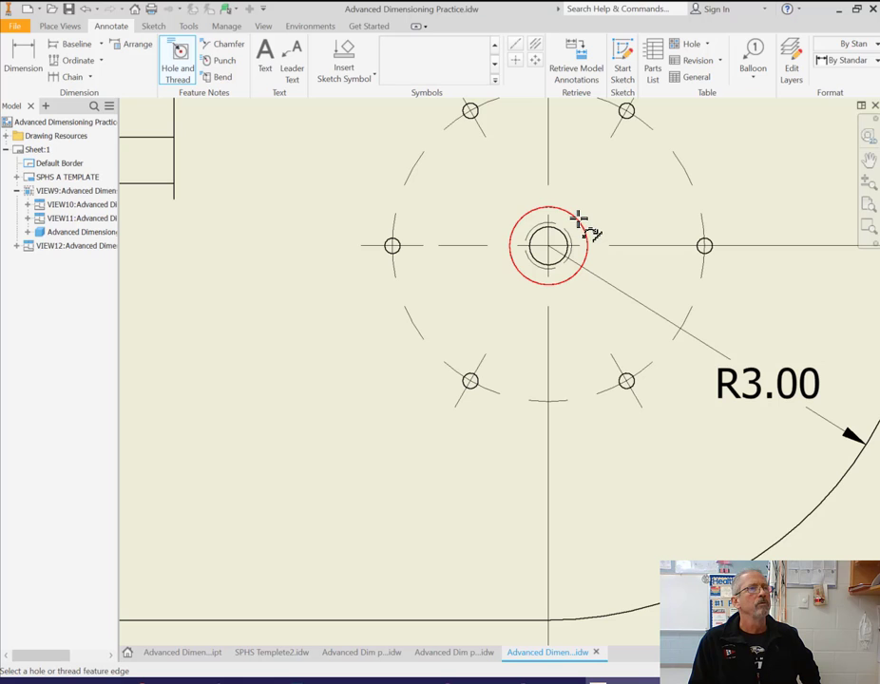
pyautogui.click(578, 219)
pyautogui.scroll(-4, 642, 209)
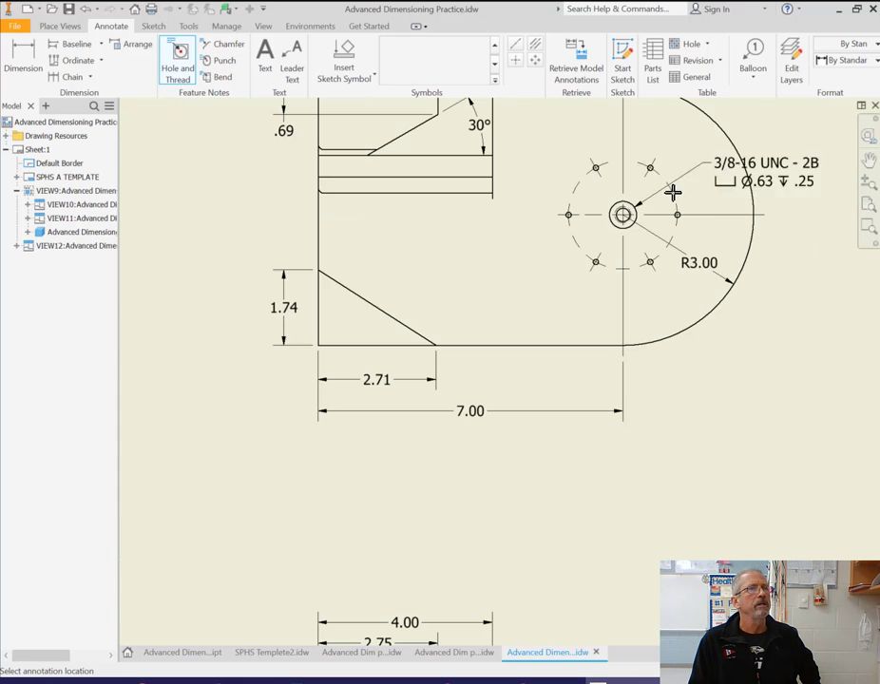
pyautogui.moveTo(672, 190); pyautogui.dragTo(520, 276, button='middle')
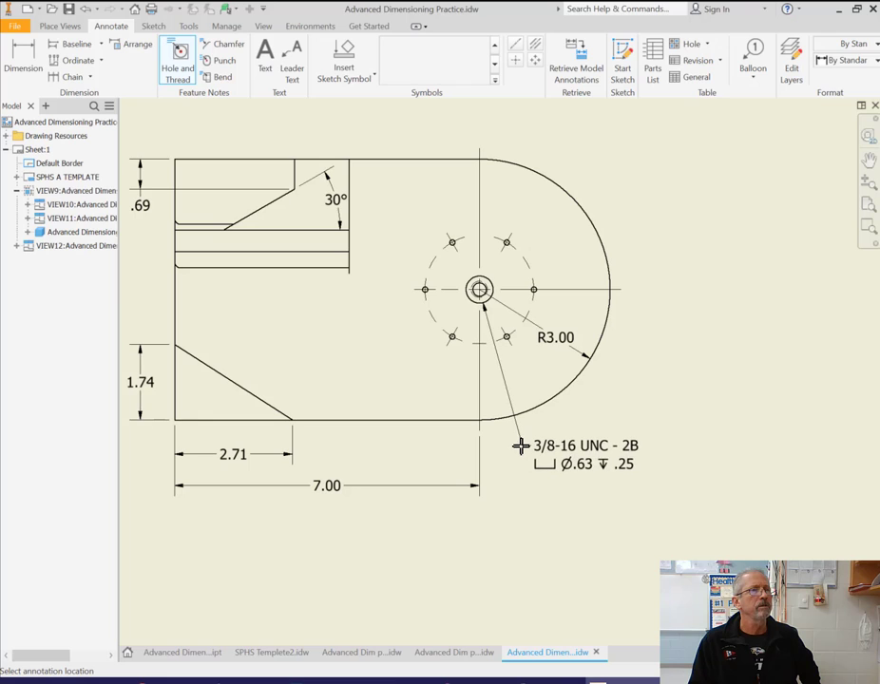
pyautogui.click(528, 449)
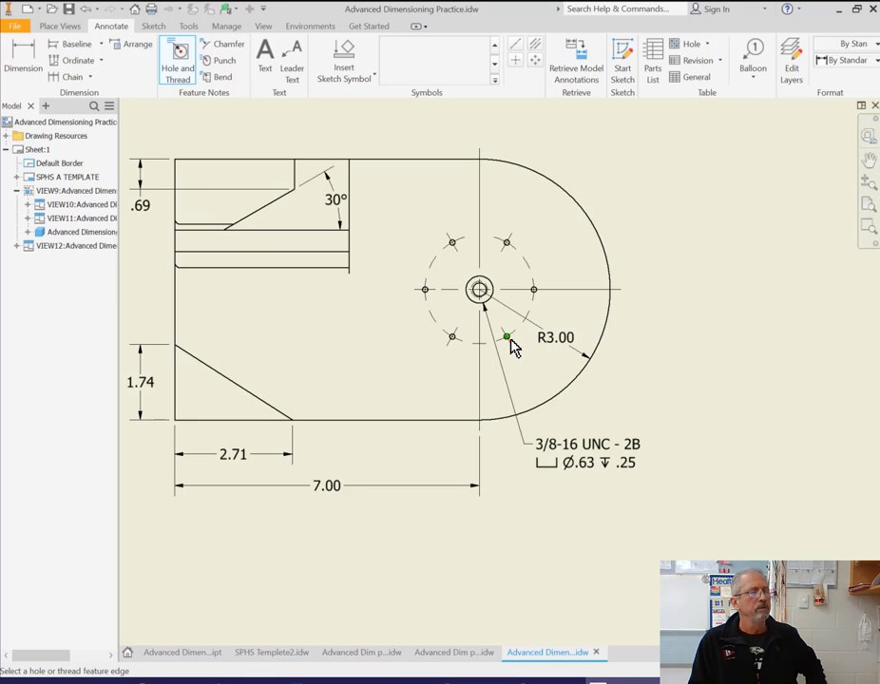
pyautogui.press('Escape')
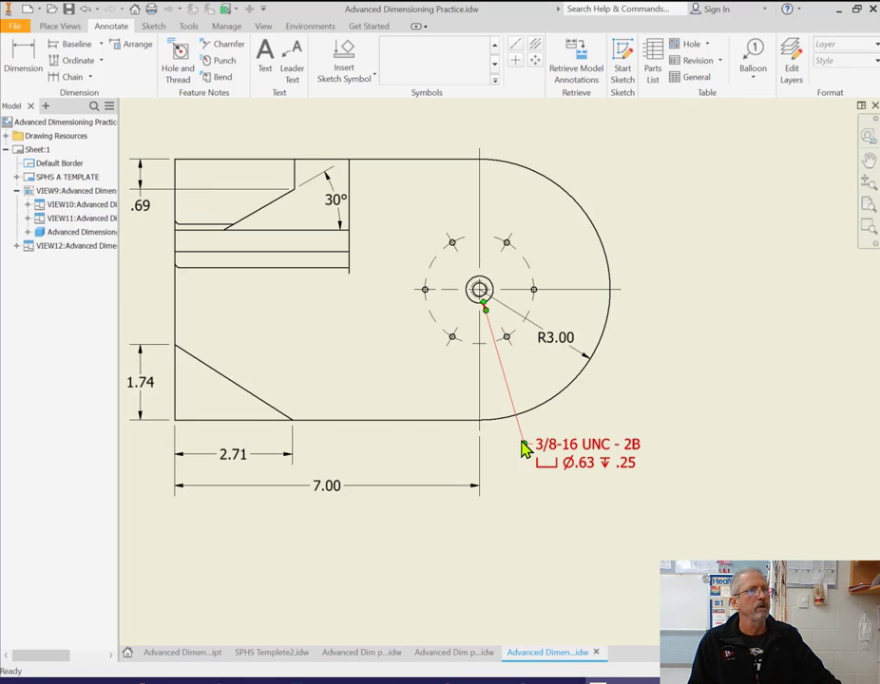
# Shift the central hole's note slightly left and down to adjust its leader.
pyautogui.click(524, 449)
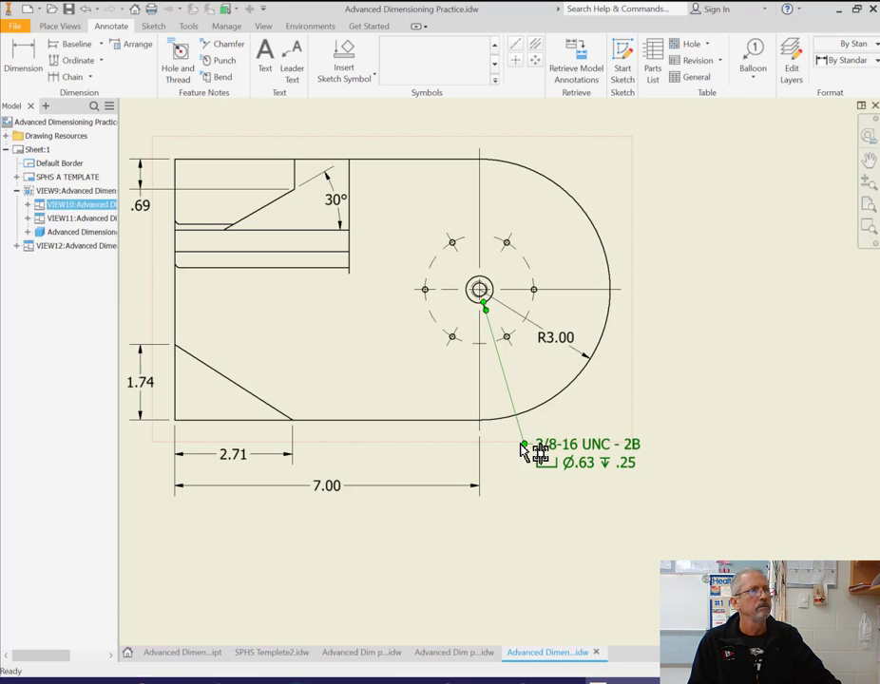
pyautogui.click(520, 443)
pyautogui.moveTo(521, 446); pyautogui.dragTo(517, 456)
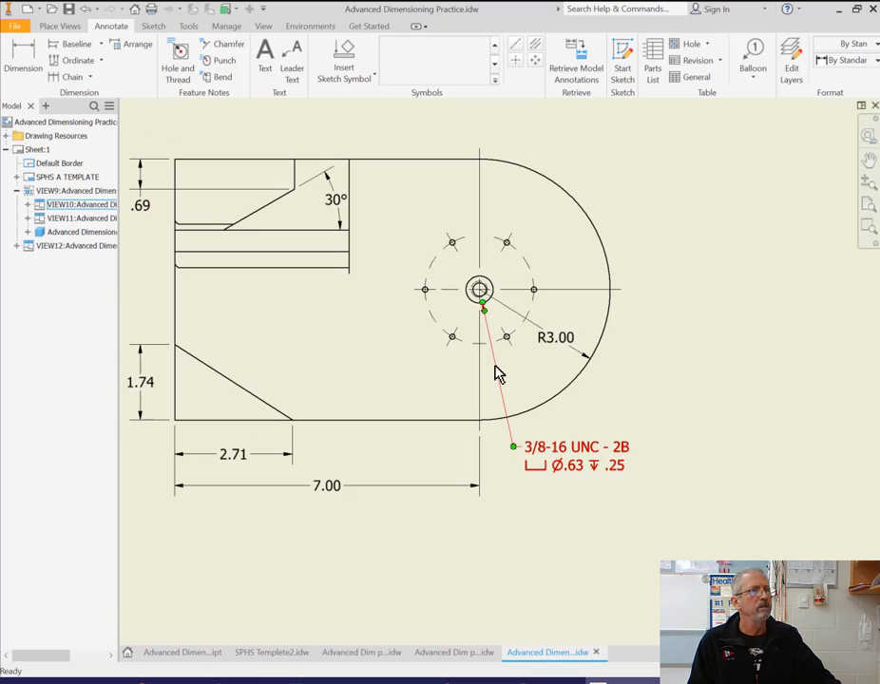
# Add a radius dimension to the top view's bolt circle, placing its text outside the rounded end at upper right with default tolerance.
pyautogui.click(751, 245)
pyautogui.click(24, 55)
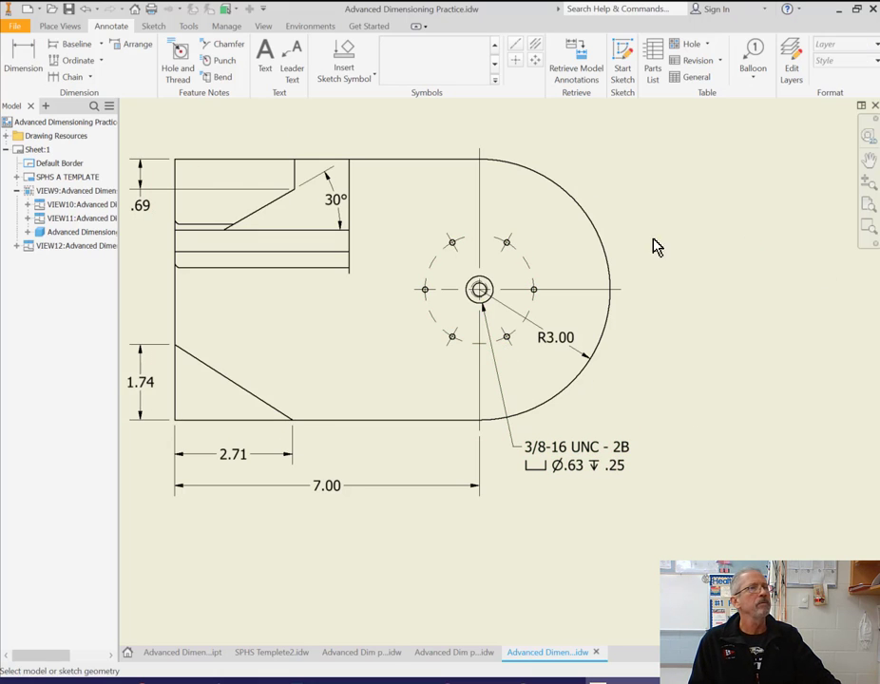
pyautogui.click(531, 269)
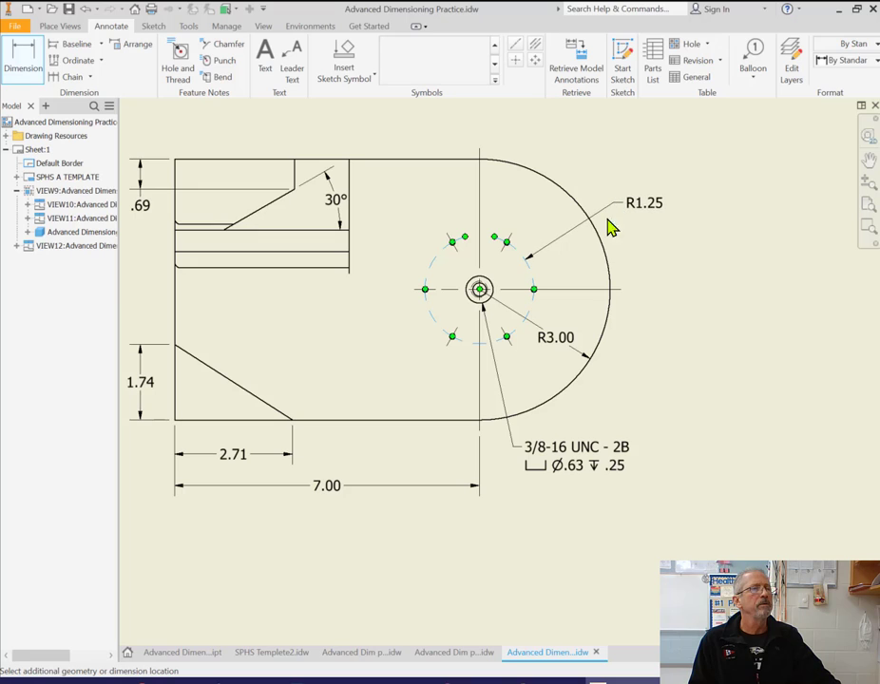
pyautogui.click(507, 309)
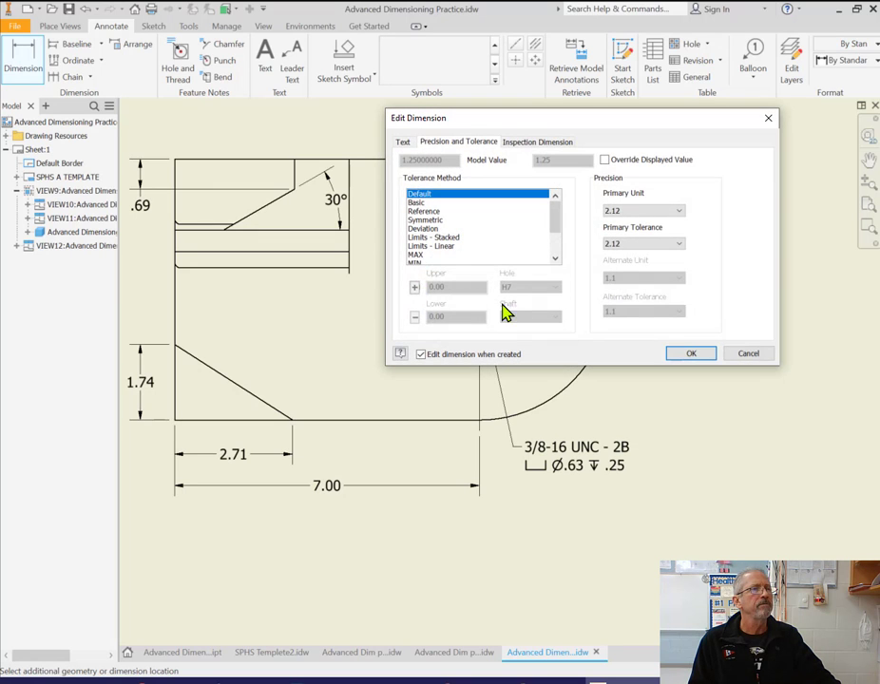
pyautogui.click(694, 355)
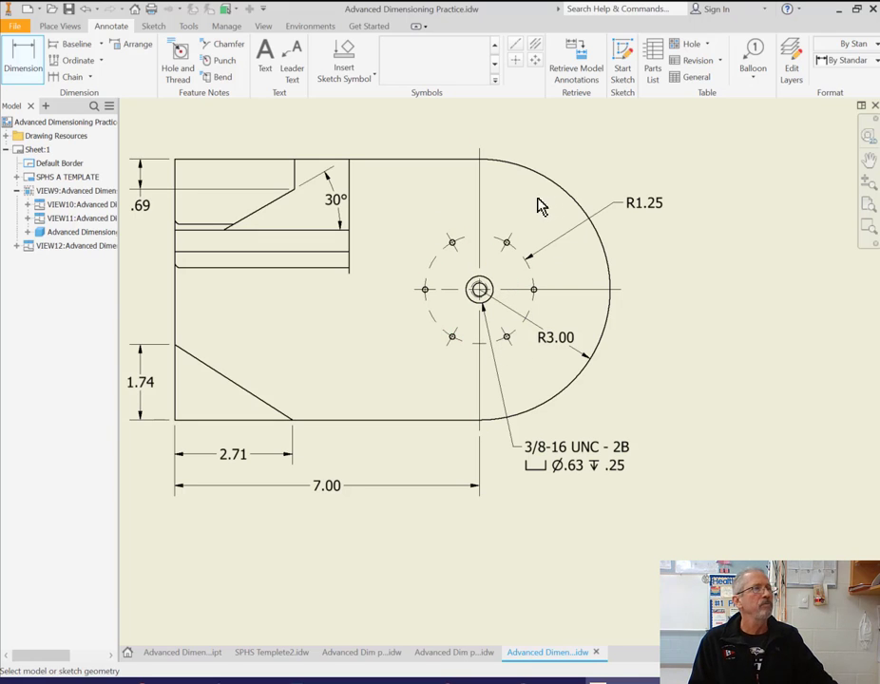
# Add a hole and thread note to the bolt circle's upper-right small hole, placing its text above and right of the top view.
pyautogui.click(182, 63)
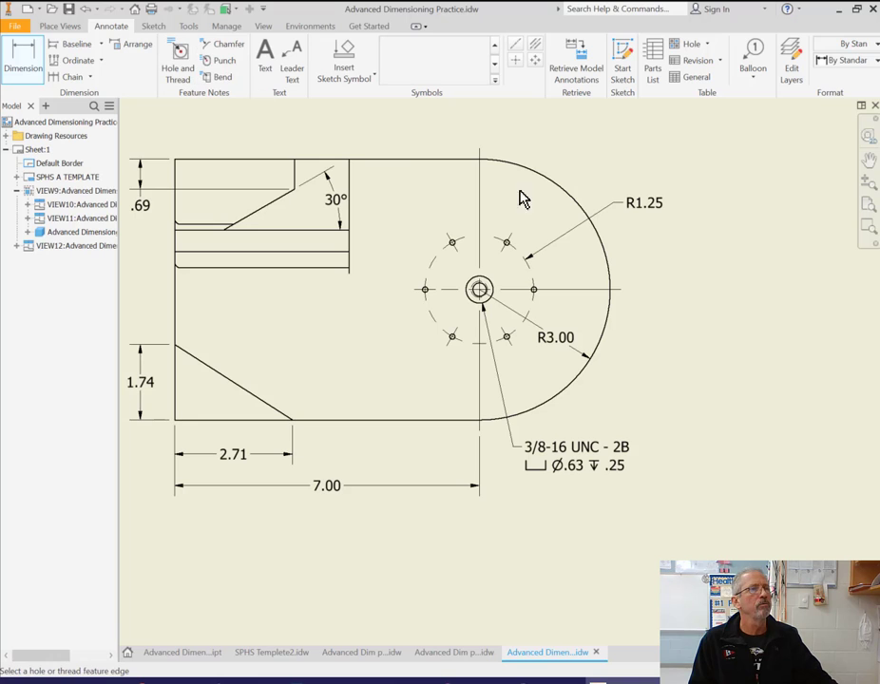
pyautogui.scroll(5, 505, 241)
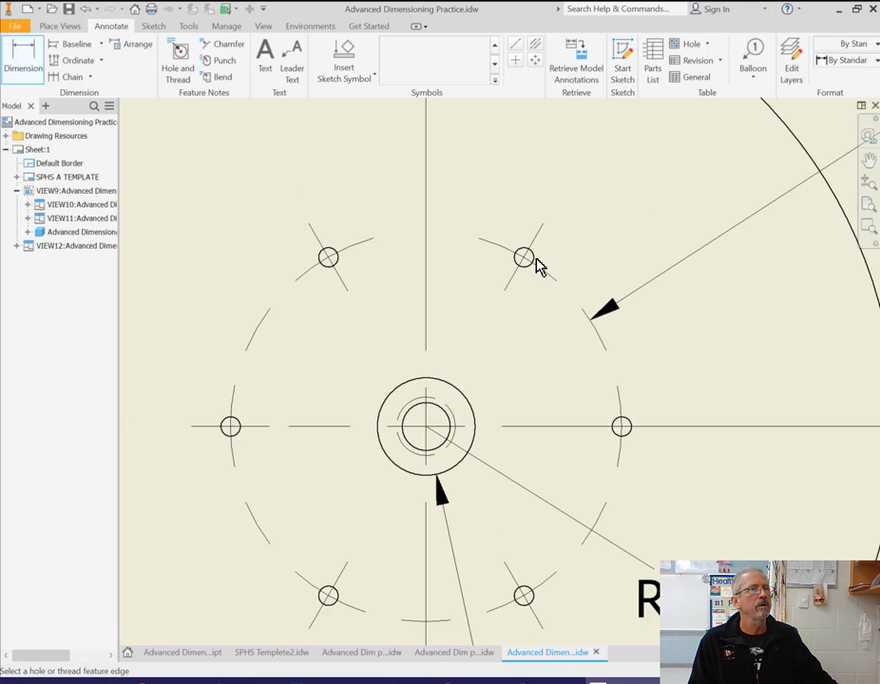
pyautogui.click(527, 256)
pyautogui.scroll(-6, 568, 230)
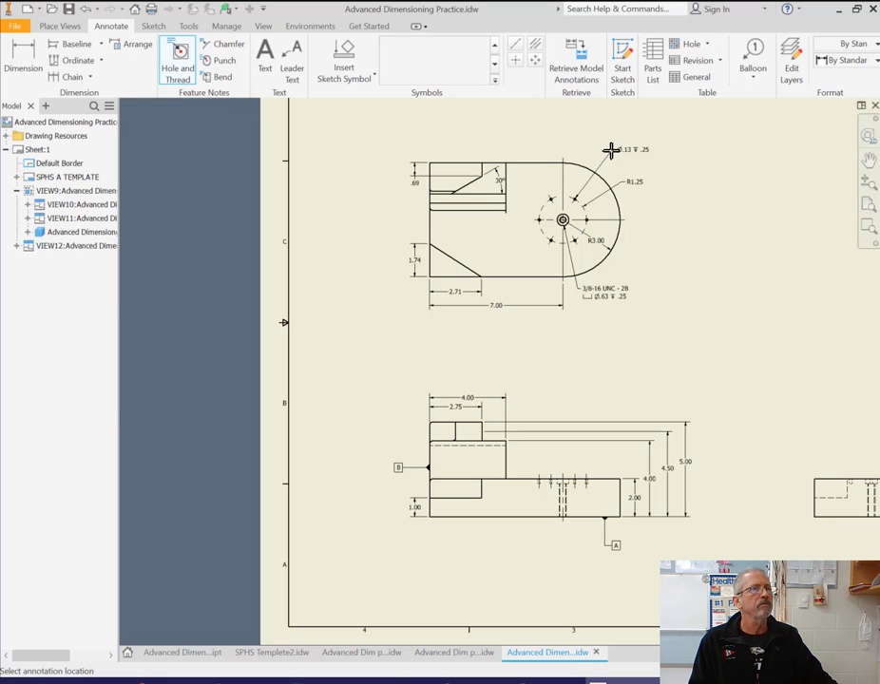
pyautogui.click(611, 150)
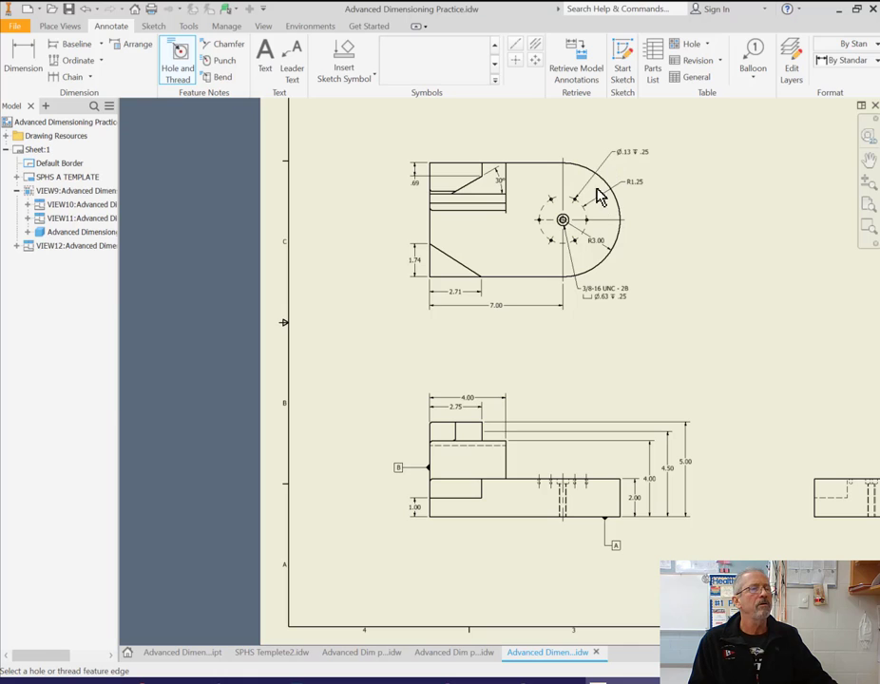
pyautogui.scroll(3, 601, 198)
pyautogui.moveTo(603, 197); pyautogui.dragTo(581, 290, button='middle')
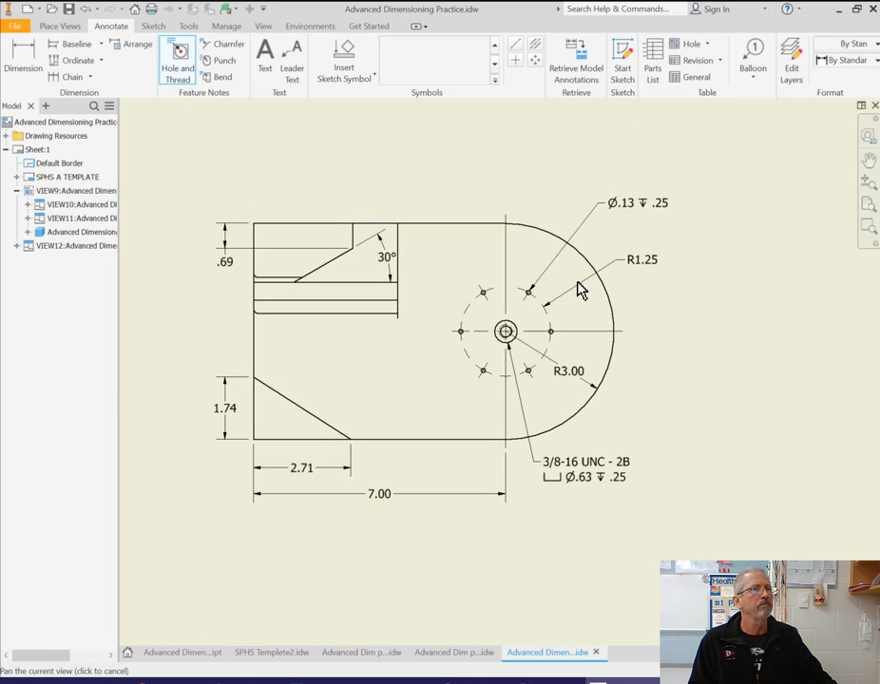
pyautogui.press('Escape')
# Edit the small hole's note to begin with "6X" and add a second line reading "EVENLY SPACED".
pyautogui.doubleClick(631, 204)
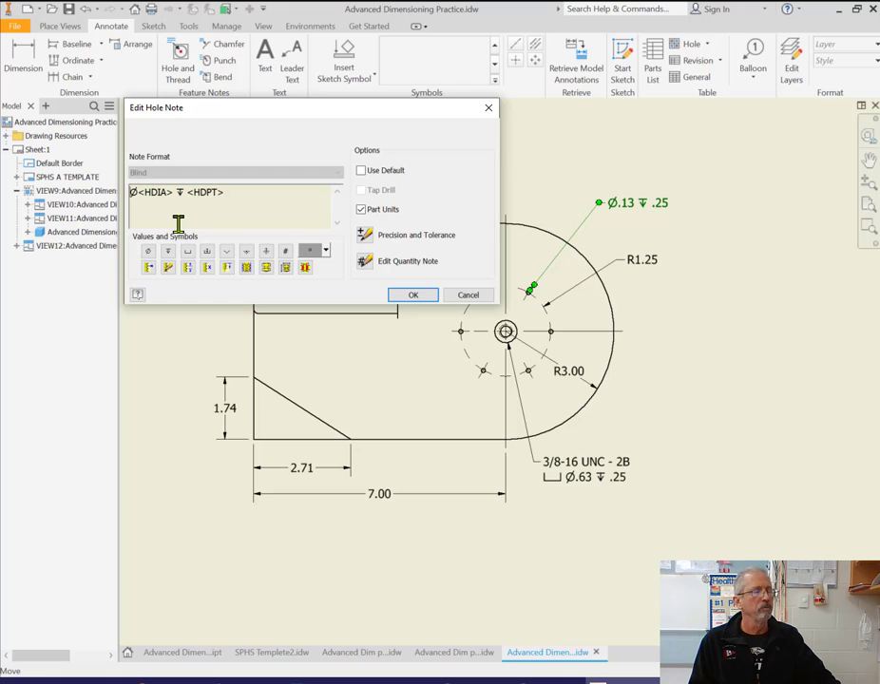
pyautogui.write('6')
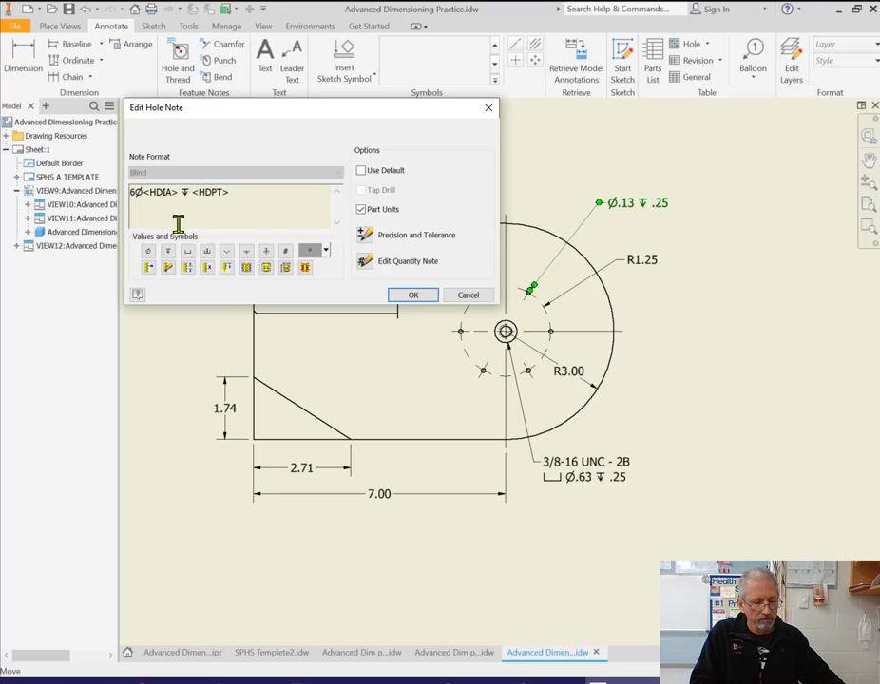
pyautogui.write('X')
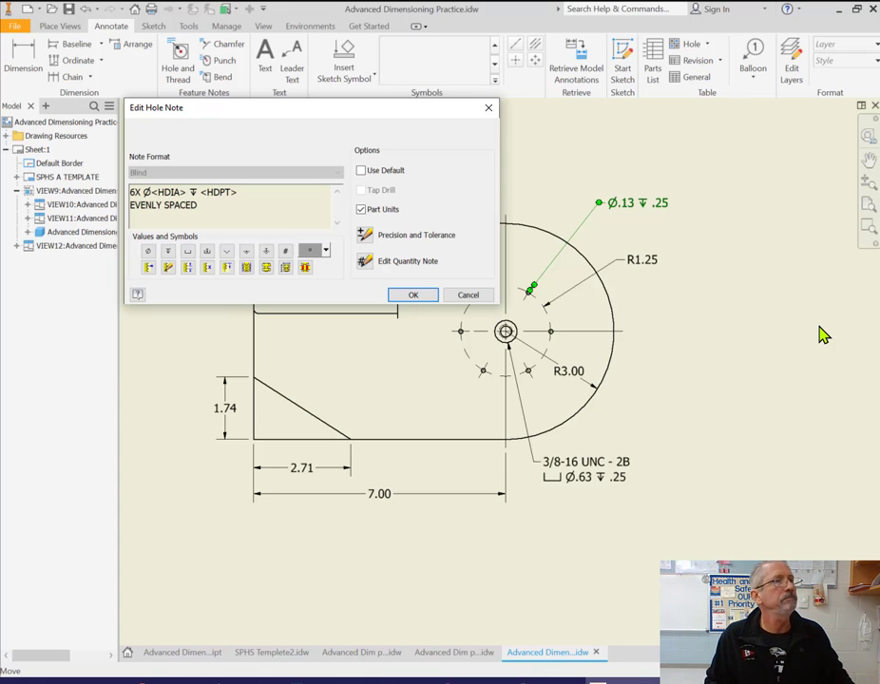
pyautogui.click(409, 300)
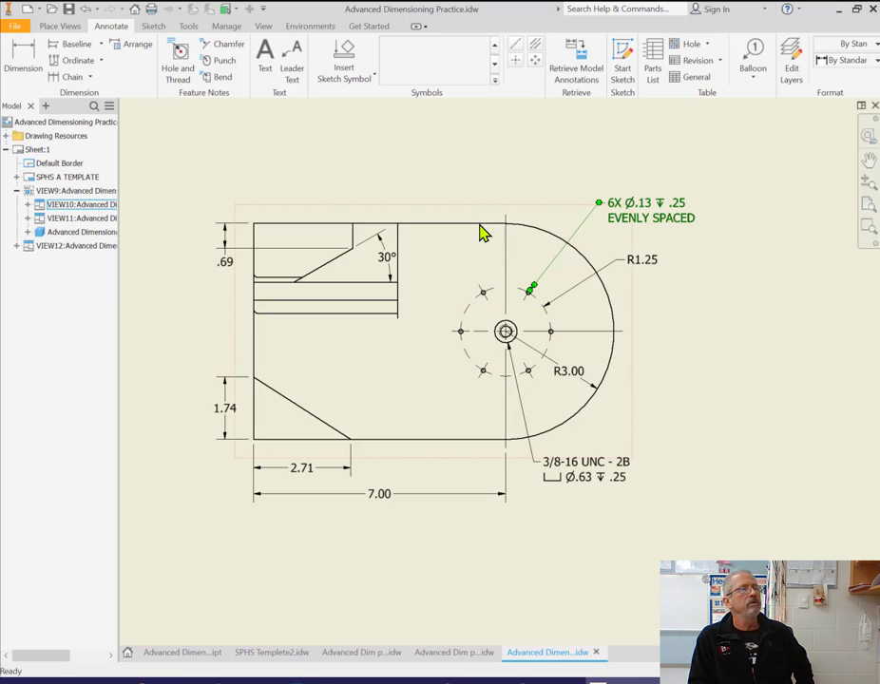
pyautogui.click(16, 60)
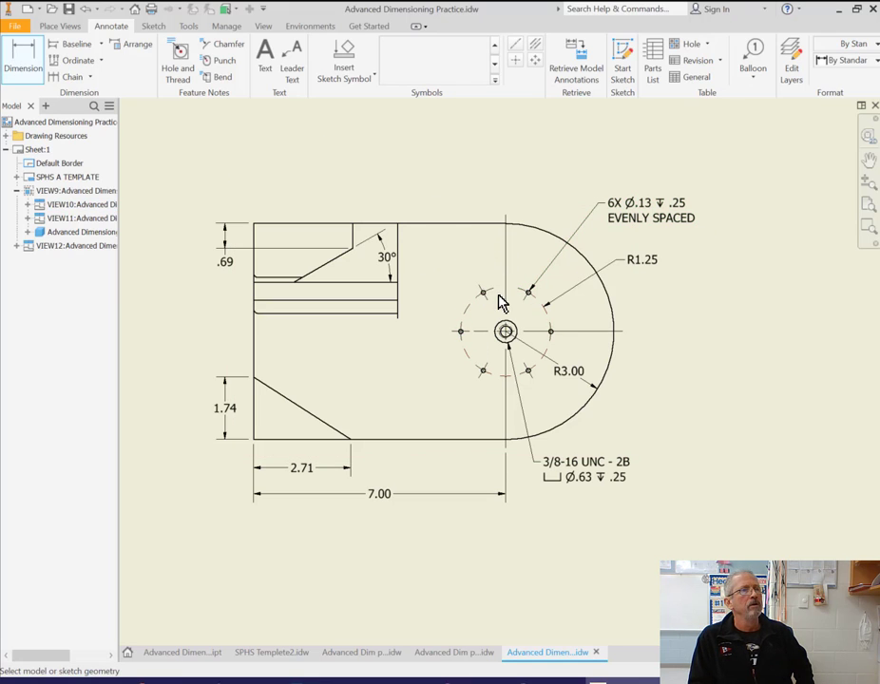
pyautogui.scroll(-5, 482, 296)
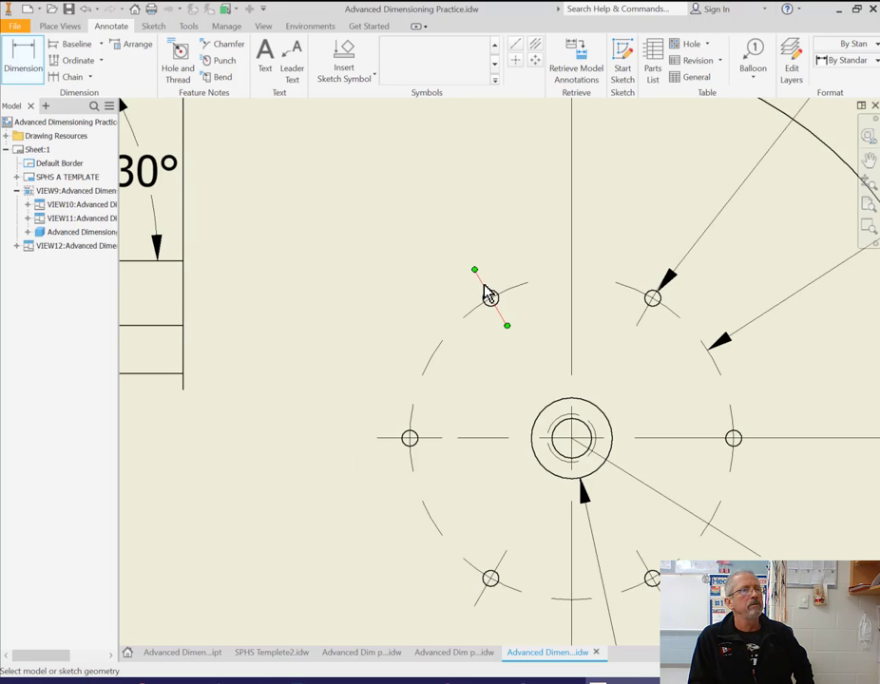
pyautogui.click(482, 288)
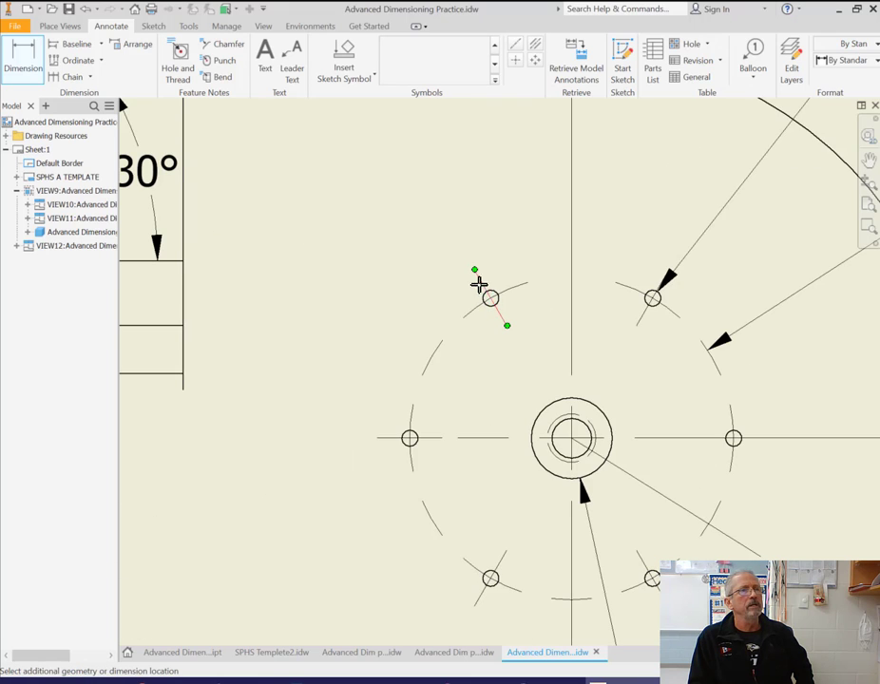
pyautogui.click(644, 307)
pyautogui.scroll(5, 629, 173)
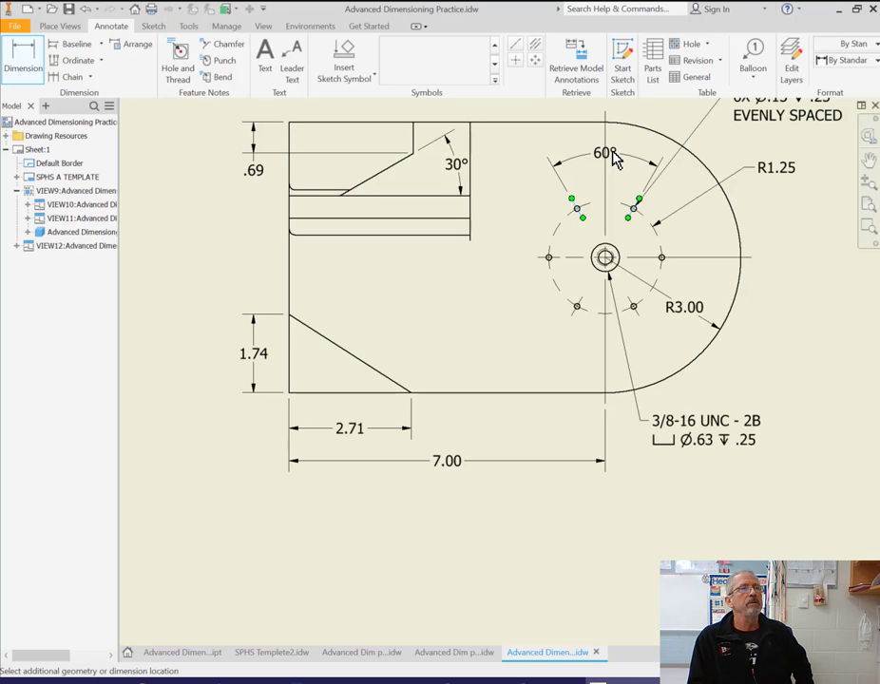
pyautogui.moveTo(613, 164)
pyautogui.mouseDown(button='middle')
pyautogui.moveTo(613, 155)
pyautogui.moveTo(573, 261)
pyautogui.mouseUp(button='middle')
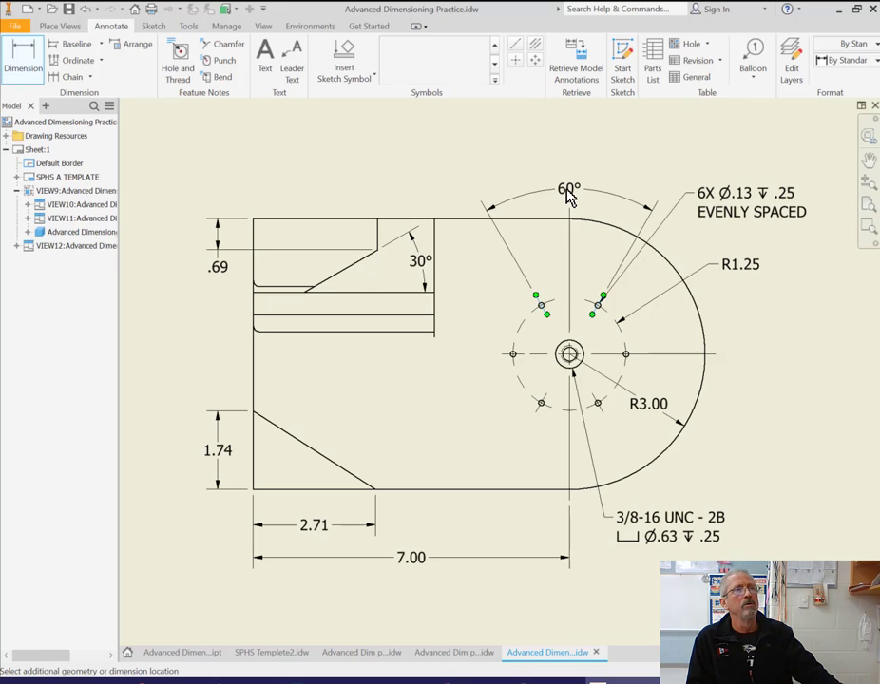
pyautogui.press('Escape')
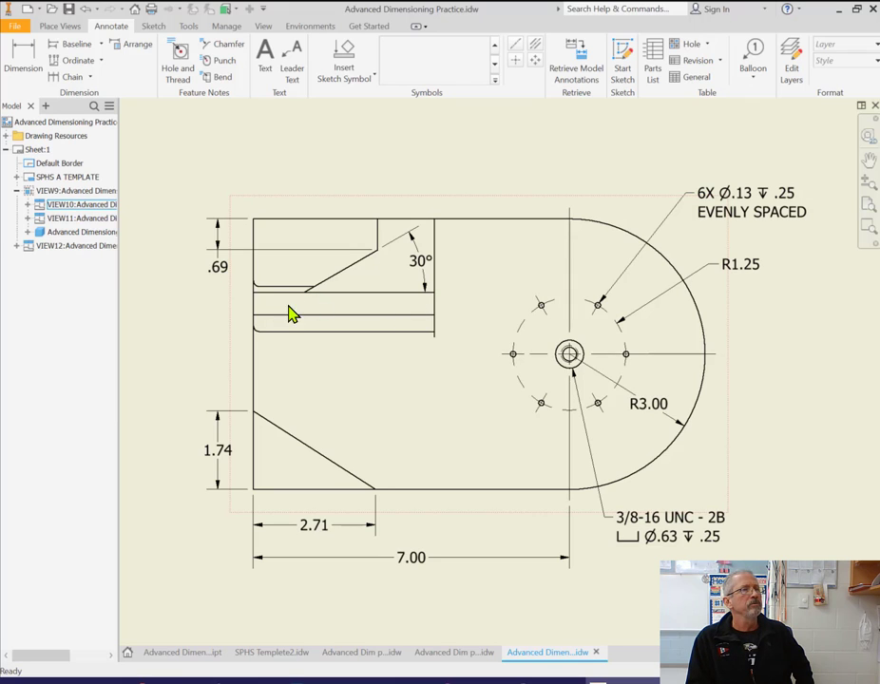
# Review the top view's annotations and the whole sheet for features that still need dimensions.
pyautogui.scroll(-3, 303, 304)
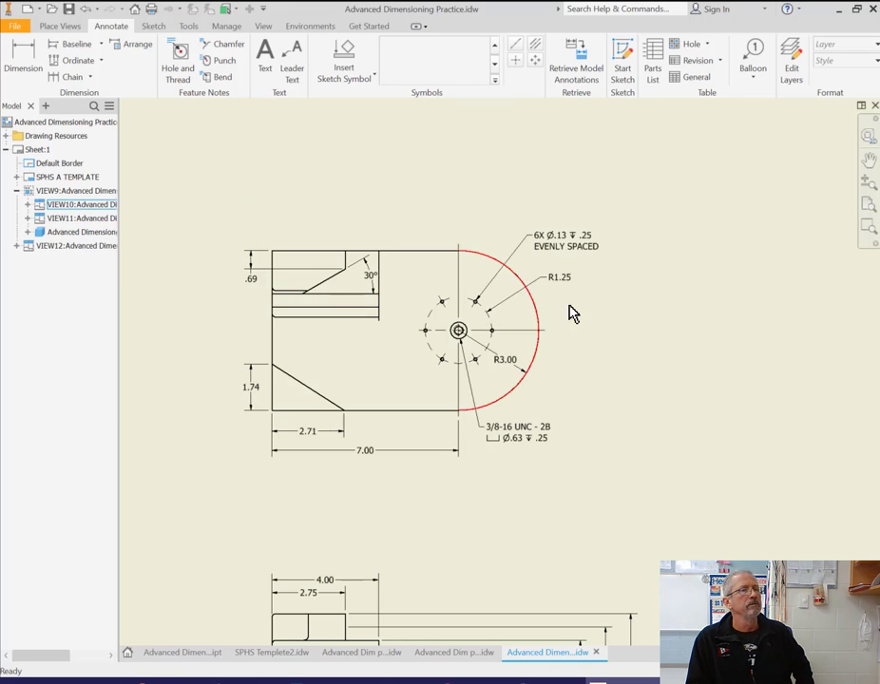
pyautogui.scroll(-3, 574, 310)
pyautogui.moveTo(590, 312); pyautogui.dragTo(458, 278, button='middle')
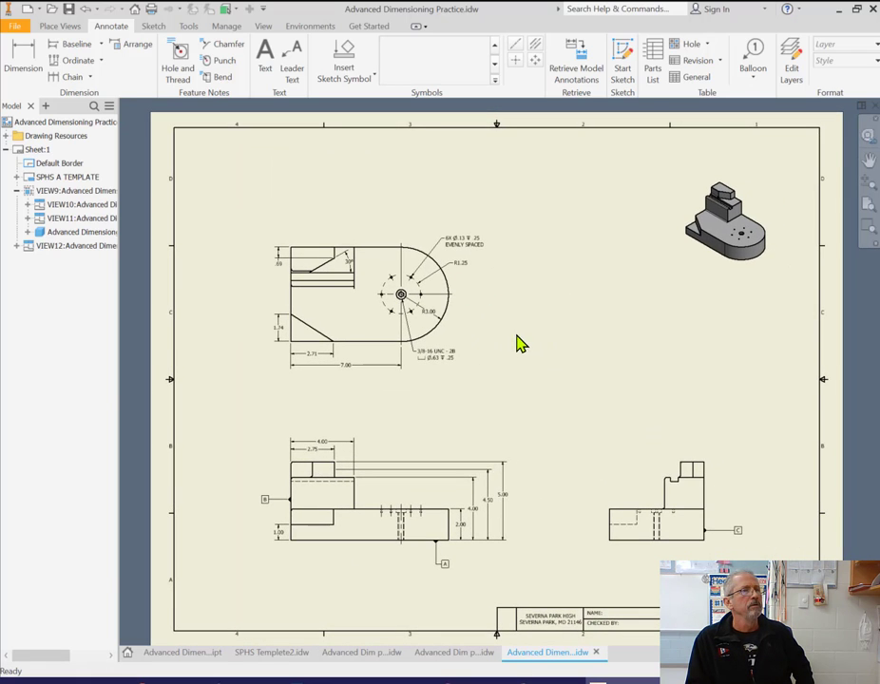
pyautogui.scroll(3, 495, 333)
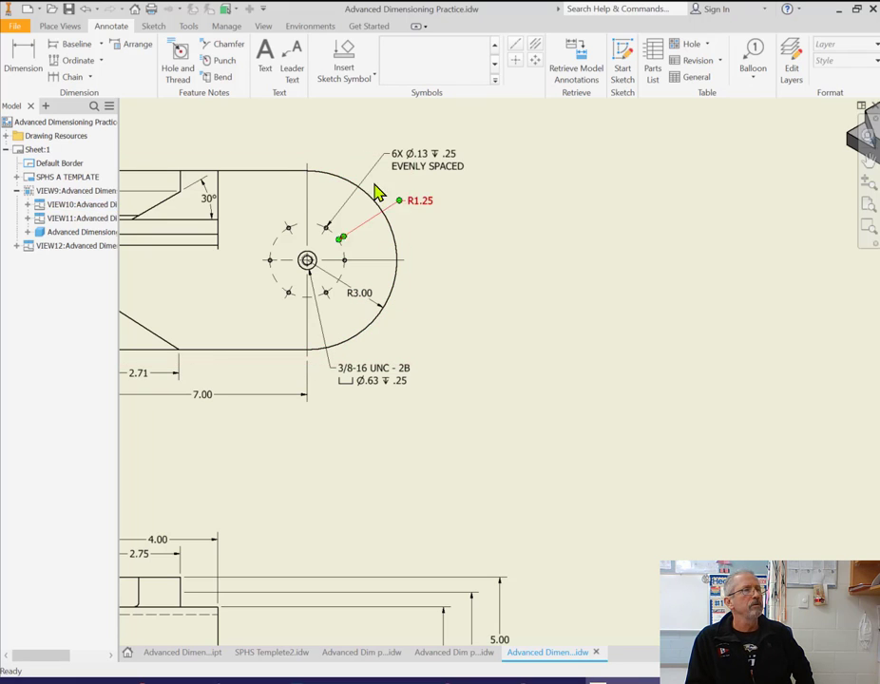
pyautogui.scroll(-2, 643, 352)
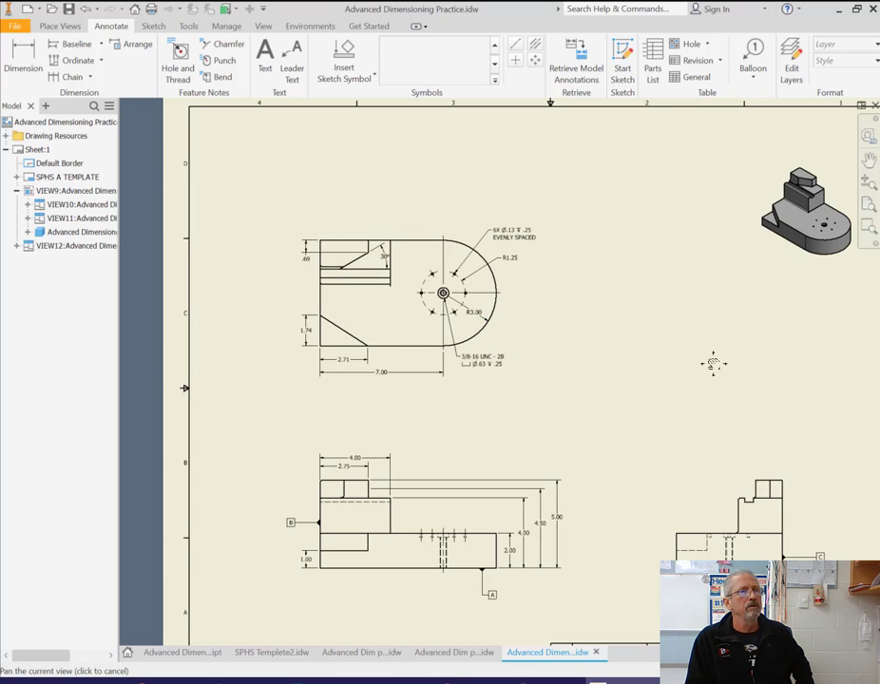
pyautogui.moveTo(710, 361)
pyautogui.mouseDown(button='middle')
pyautogui.moveTo(629, 350)
pyautogui.moveTo(666, 385)
pyautogui.mouseUp(button='middle')
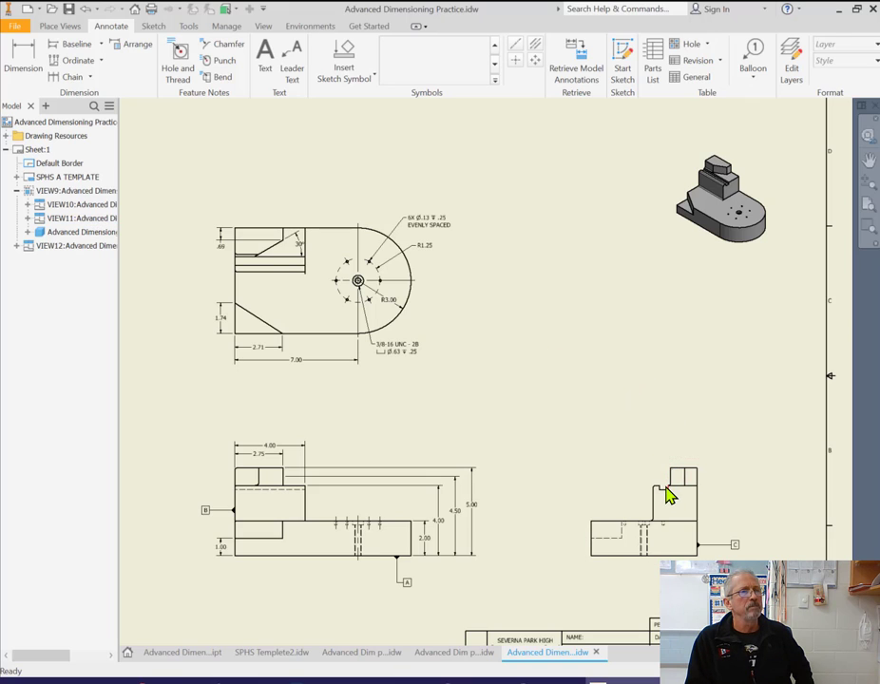
# Create baseline dimensions from the side view's right edge to both slot walls, the upper block's left face and the base's left edge, stacked above.
pyautogui.scroll(4, 675, 473)
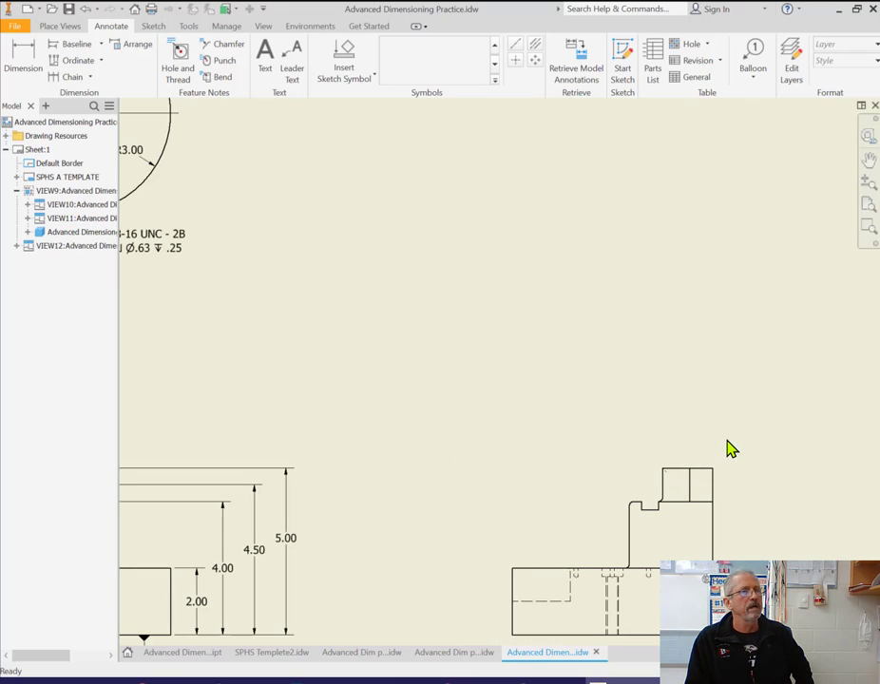
pyautogui.click(67, 44)
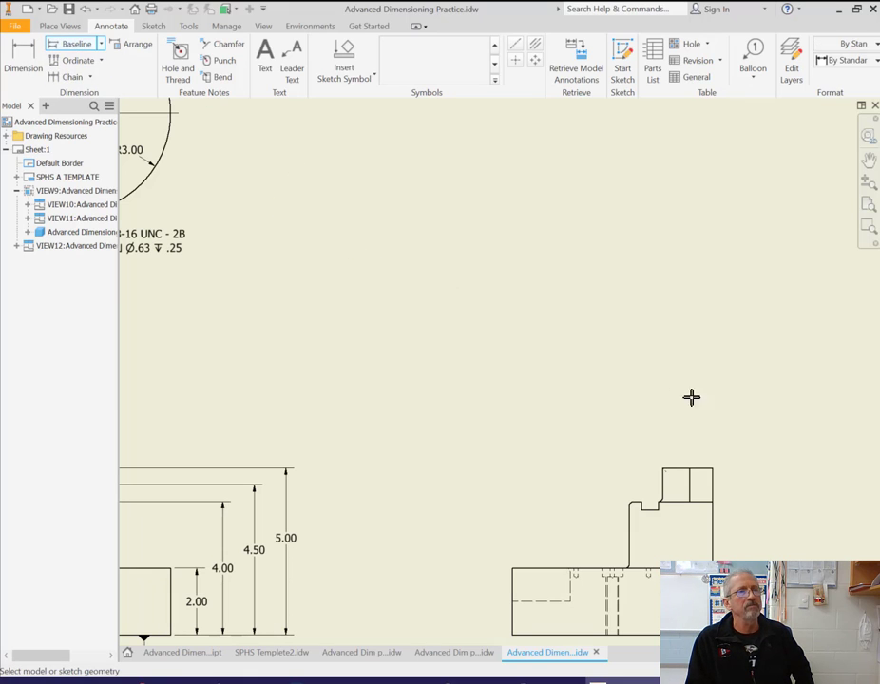
pyautogui.scroll(4, 712, 472)
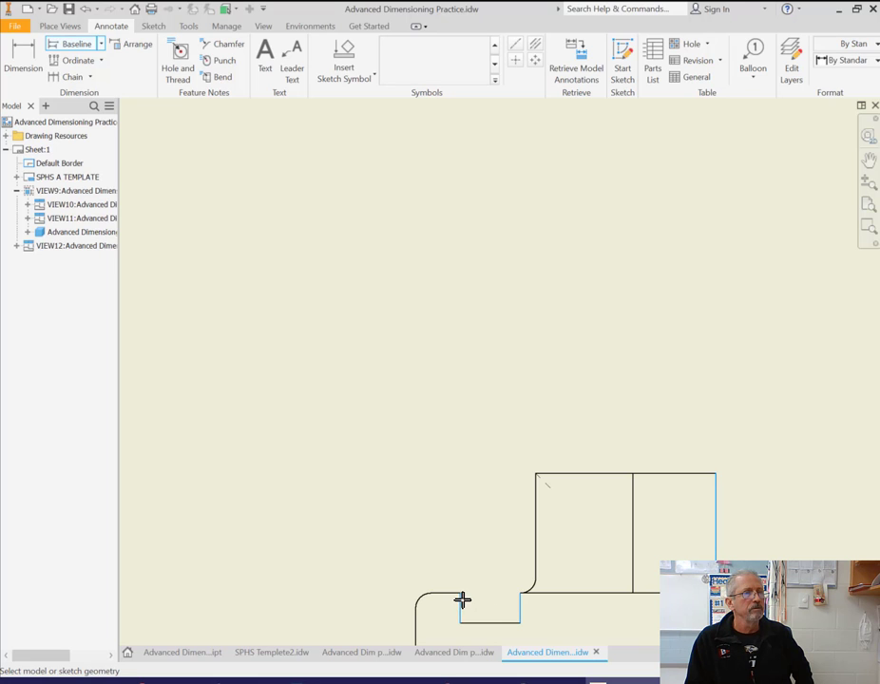
pyautogui.scroll(-8, 470, 539)
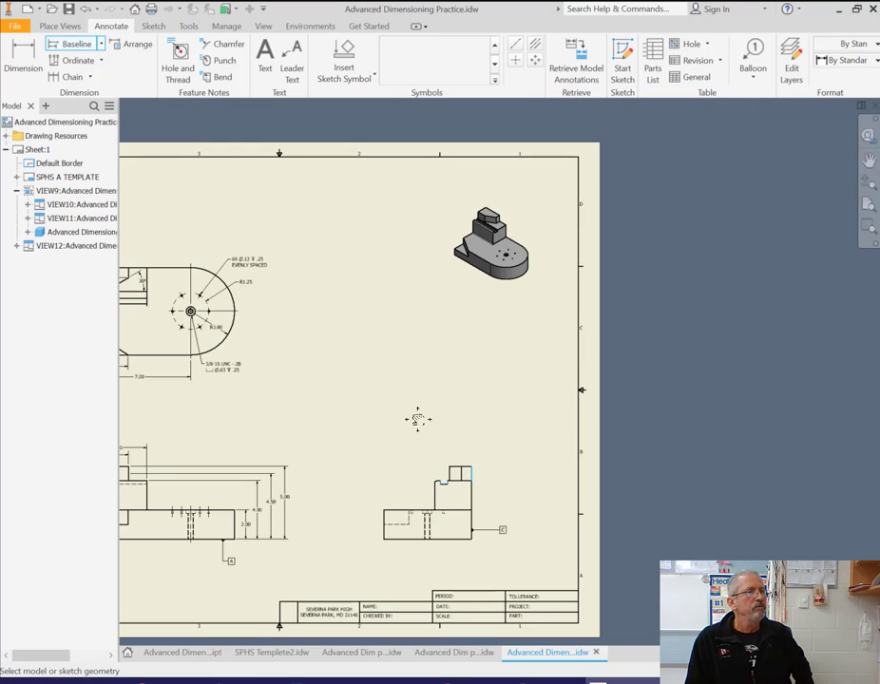
pyautogui.moveTo(414, 416); pyautogui.dragTo(522, 438, button='middle')
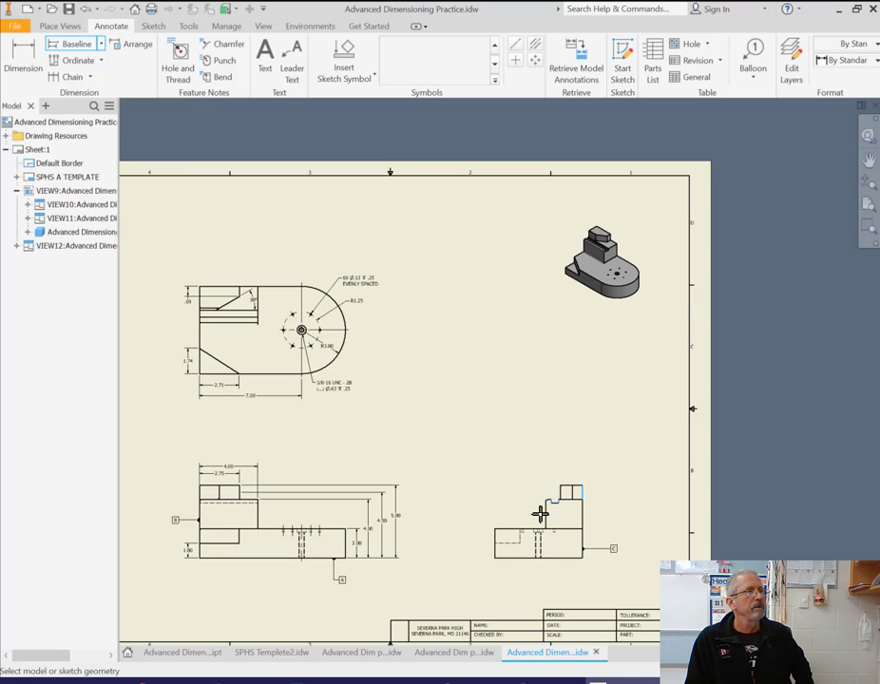
pyautogui.scroll(3, 527, 509)
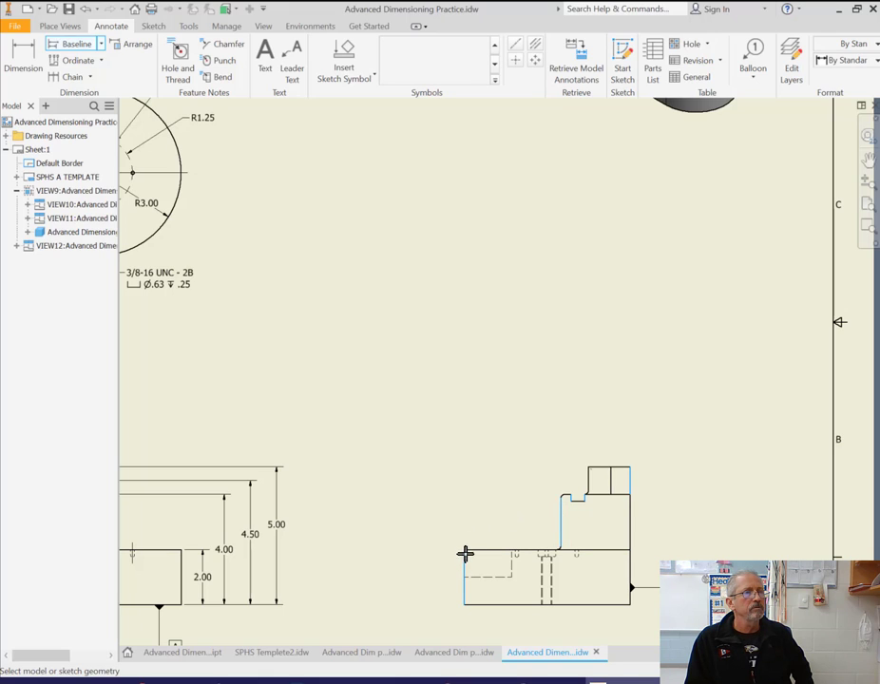
pyautogui.rightClick(564, 407)
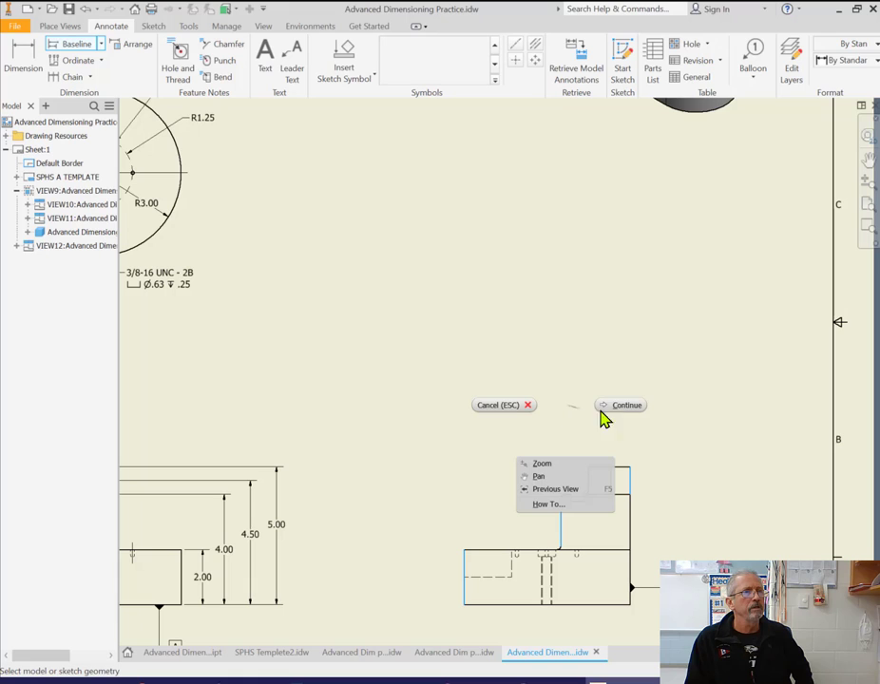
pyautogui.click(627, 410)
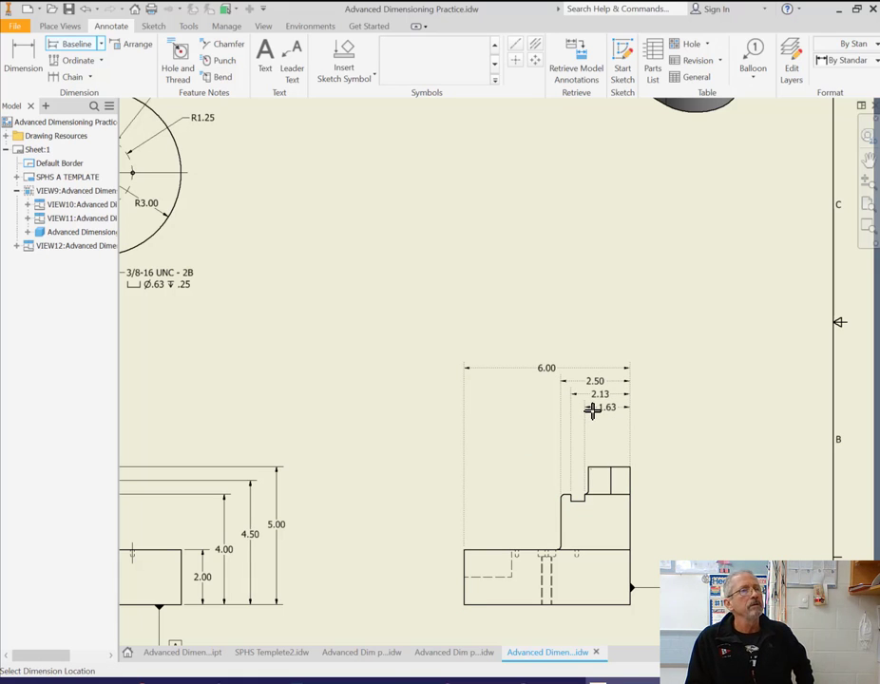
pyautogui.click(595, 447)
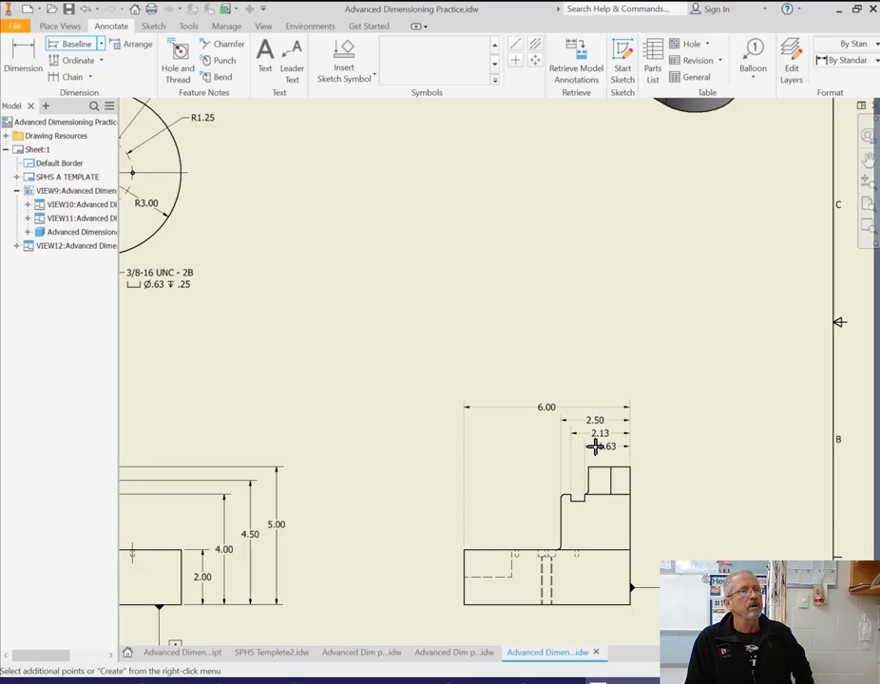
pyautogui.rightClick(601, 446)
pyautogui.click(646, 444)
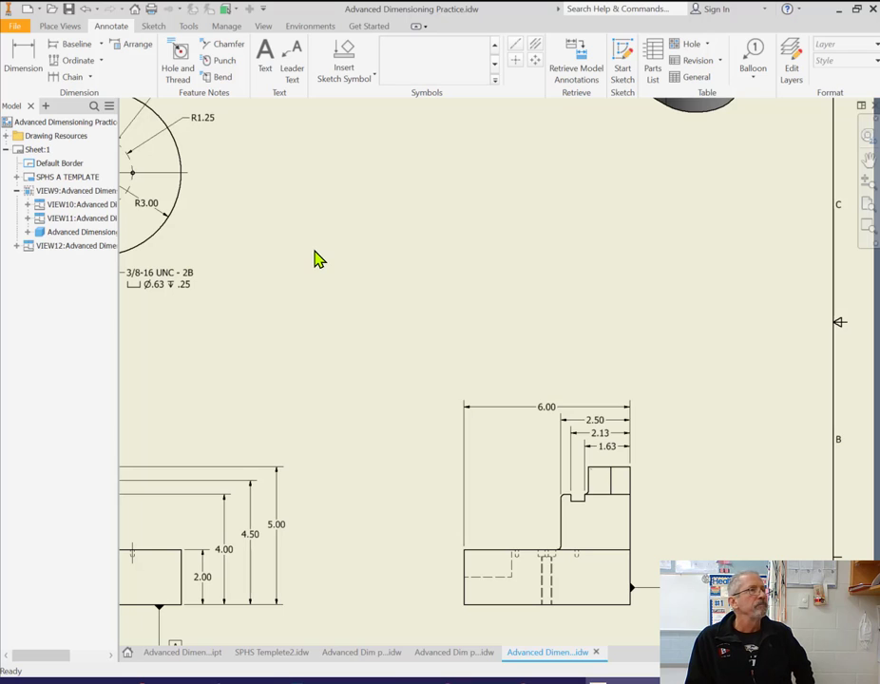
pyautogui.scroll(-2, 317, 262)
pyautogui.scroll(-3, 334, 308)
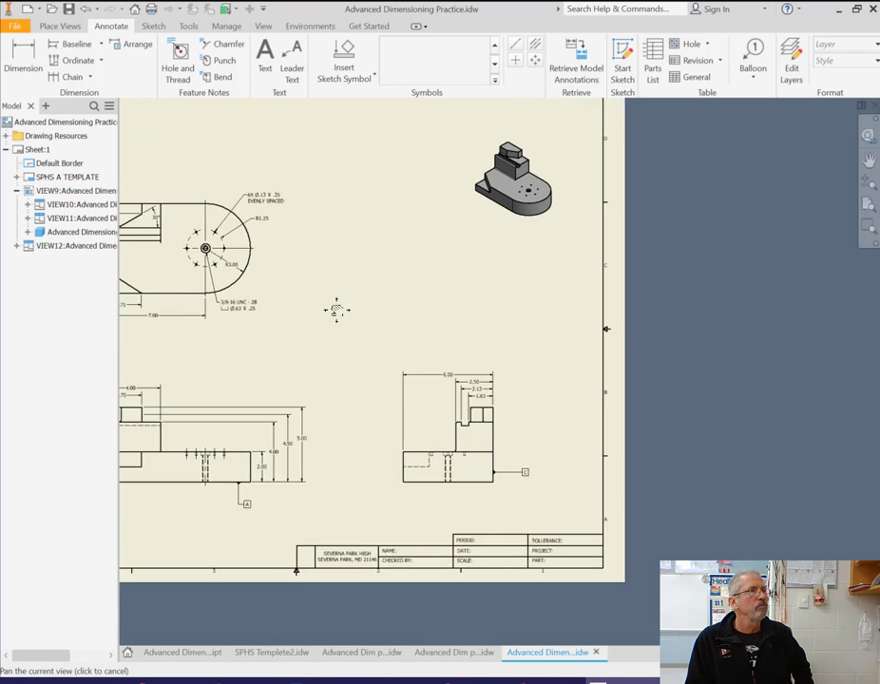
# Change the side view's overall width dimension to a Reference dimension using the tolerance method setting.
pyautogui.scroll(5, 609, 419)
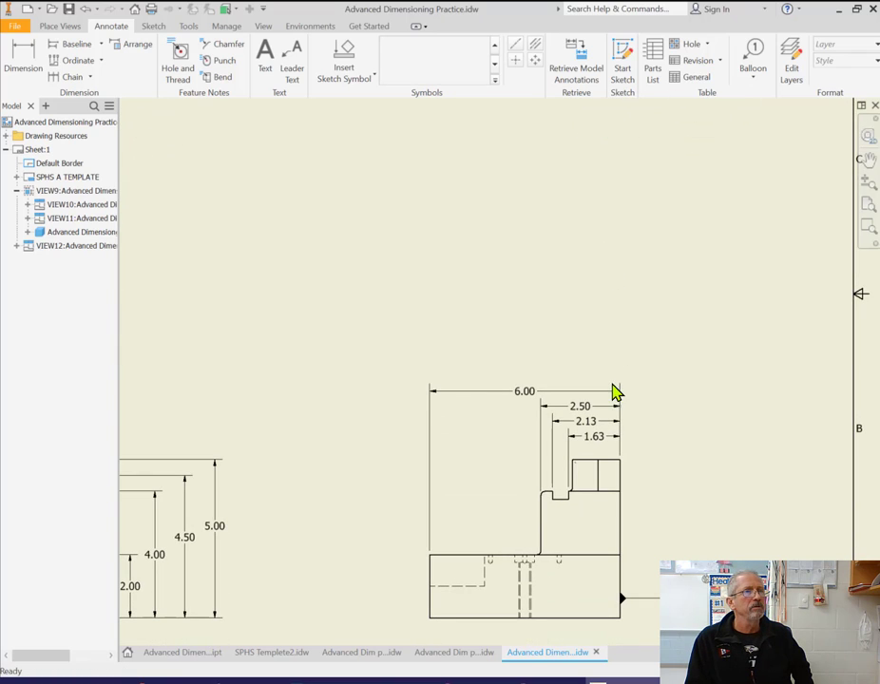
pyautogui.click(521, 397)
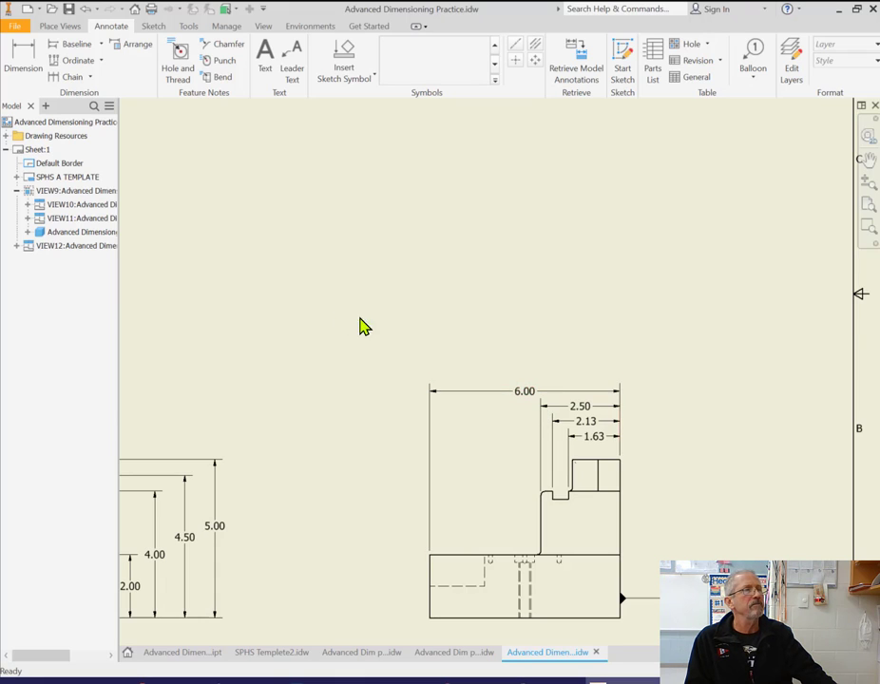
pyautogui.doubleClick(529, 392)
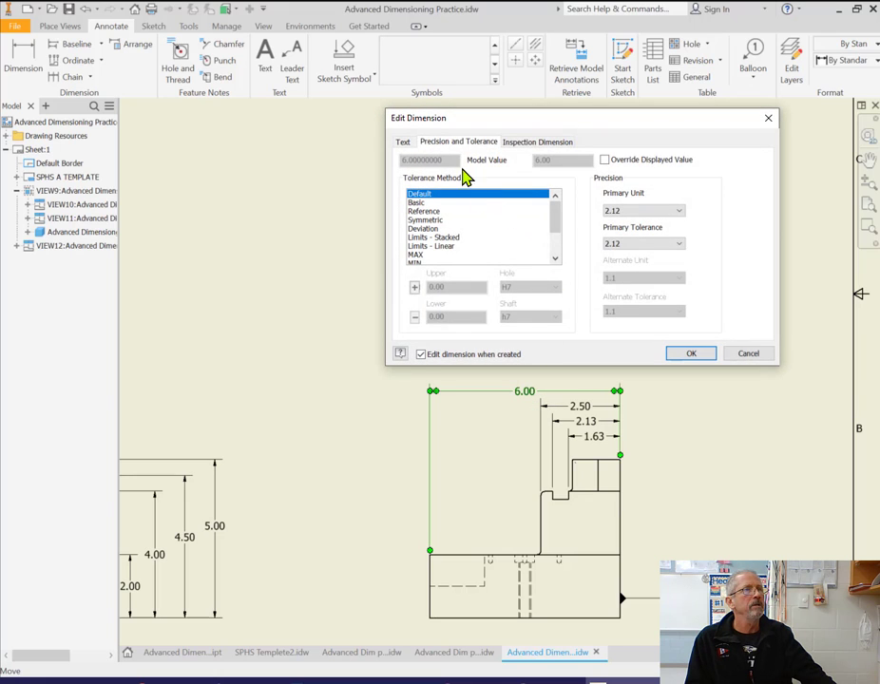
pyautogui.click(433, 212)
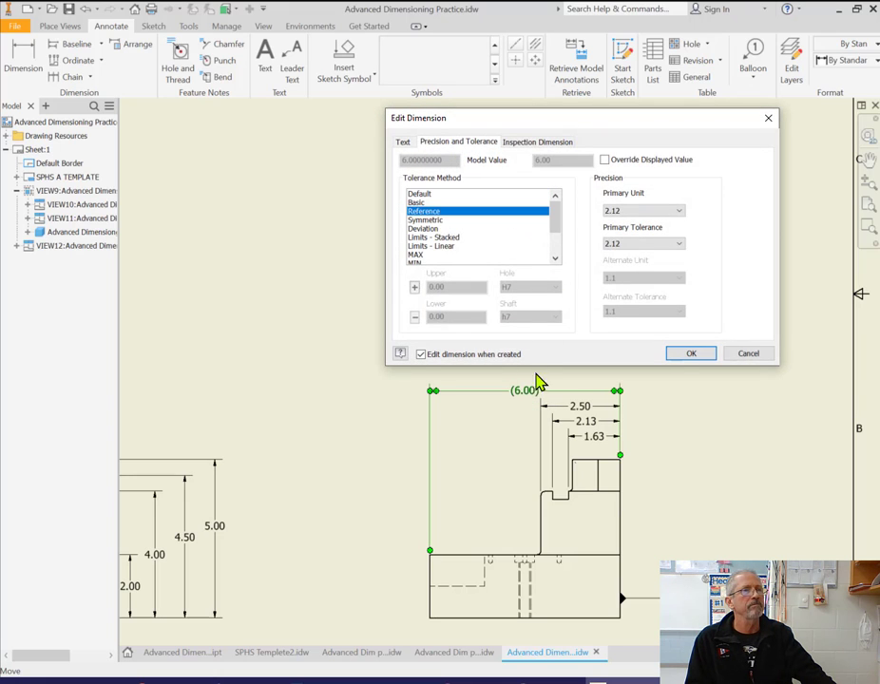
pyautogui.click(694, 354)
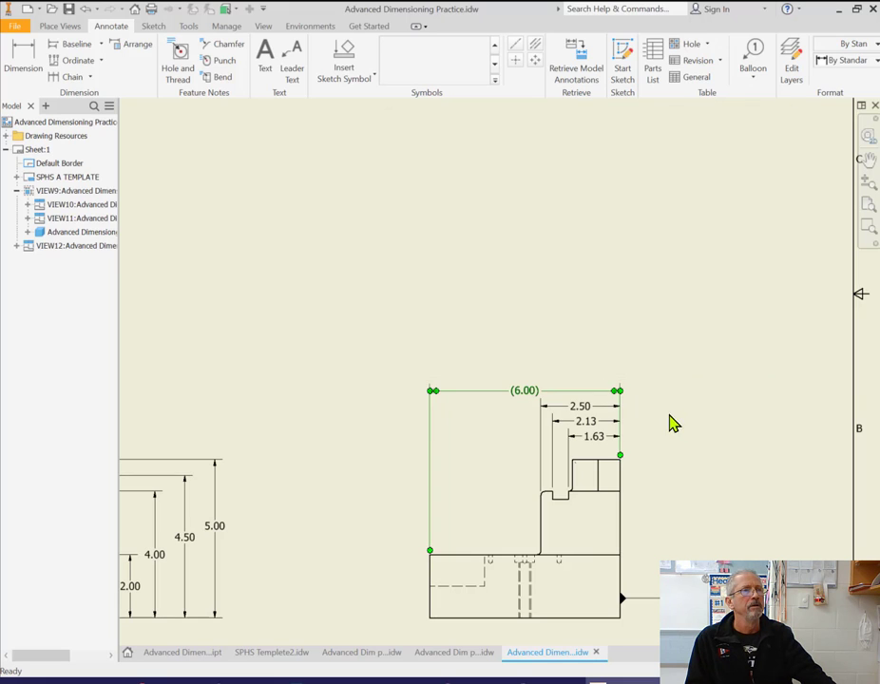
# Shift the side view's stacked dimensions upward and add a width dimension for the uppermost block beneath them.
pyautogui.moveTo(582, 397); pyautogui.dragTo(602, 410)
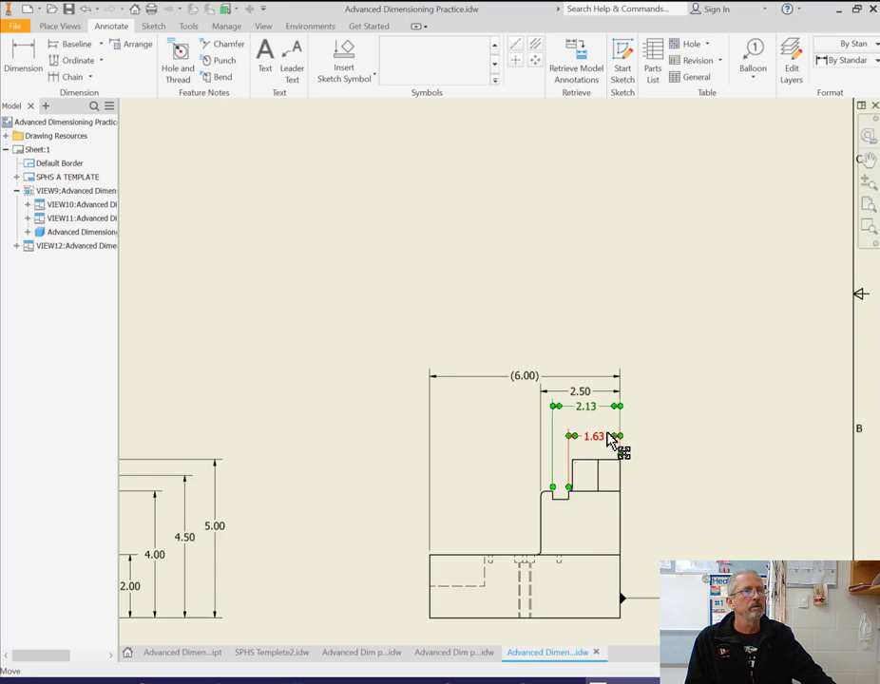
pyautogui.moveTo(609, 439); pyautogui.dragTo(610, 428)
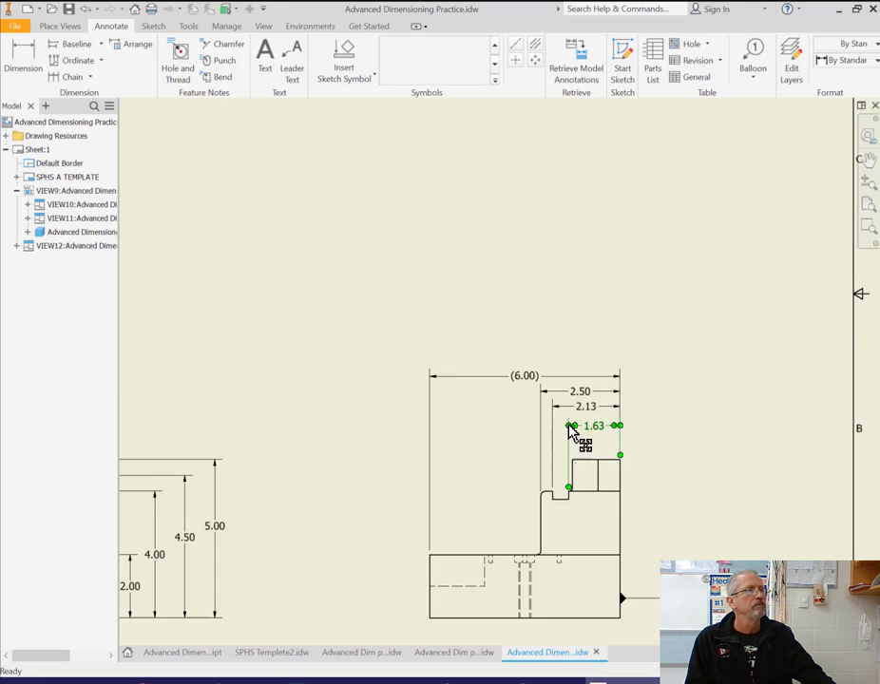
pyautogui.click(26, 59)
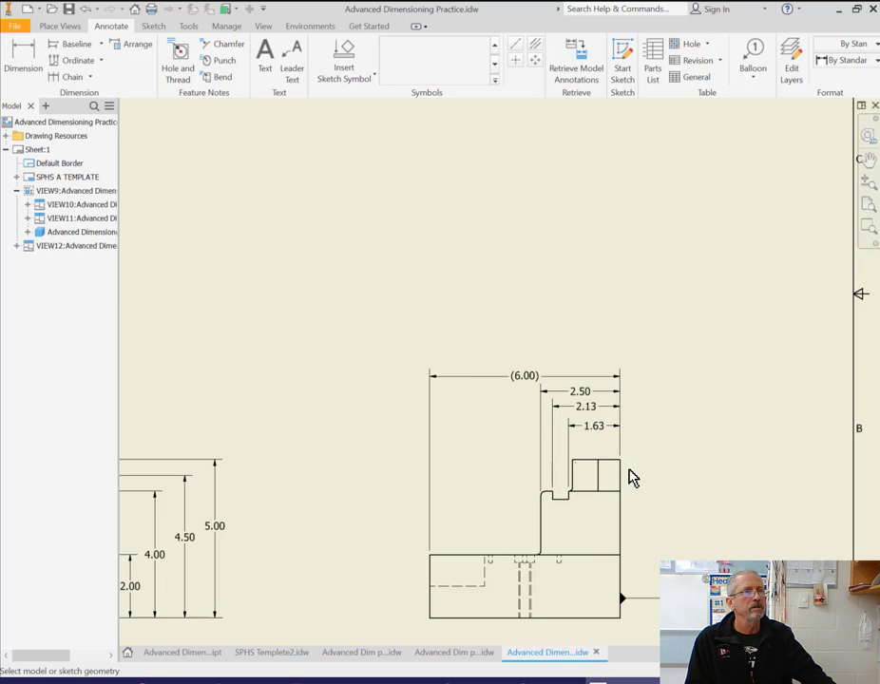
pyautogui.scroll(5, 632, 478)
pyautogui.click(619, 445)
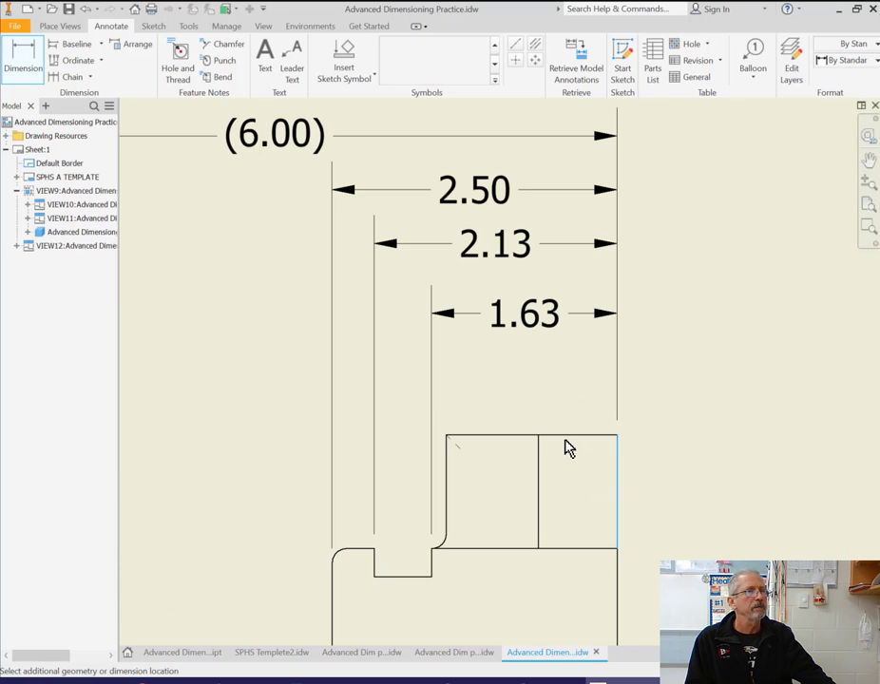
pyautogui.click(446, 445)
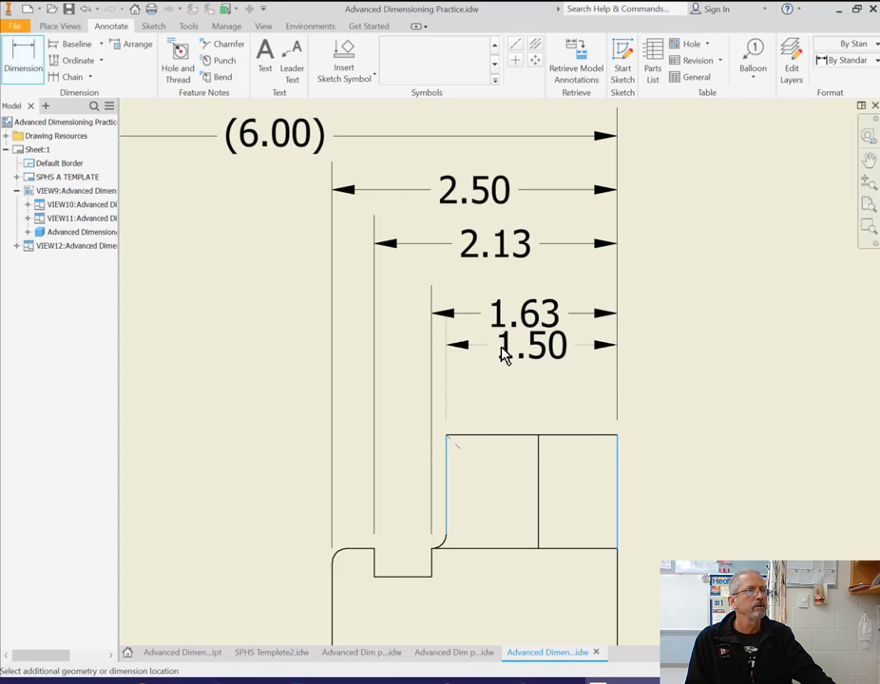
pyautogui.click(521, 384)
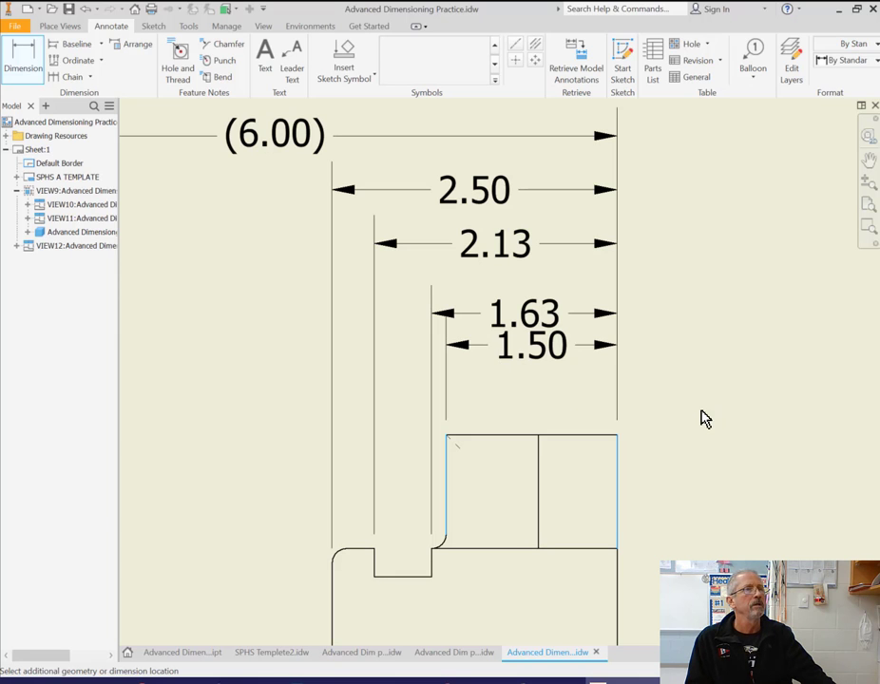
pyautogui.click(692, 354)
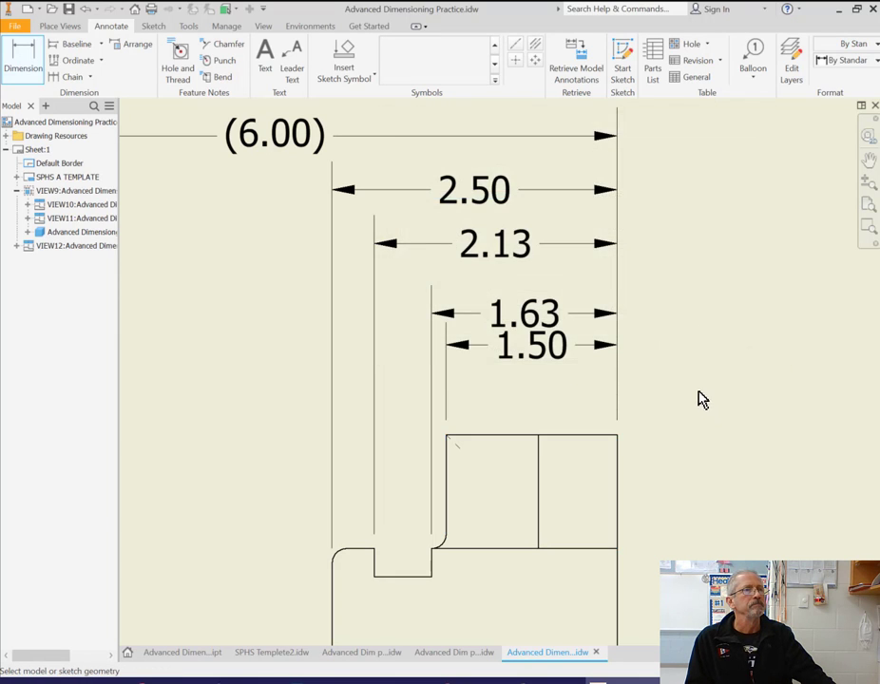
# Move the dimension to the slot's right wall slightly upward to even out the spacing in the side view's stack.
pyautogui.scroll(-3, 700, 393)
pyautogui.scroll(3, 704, 397)
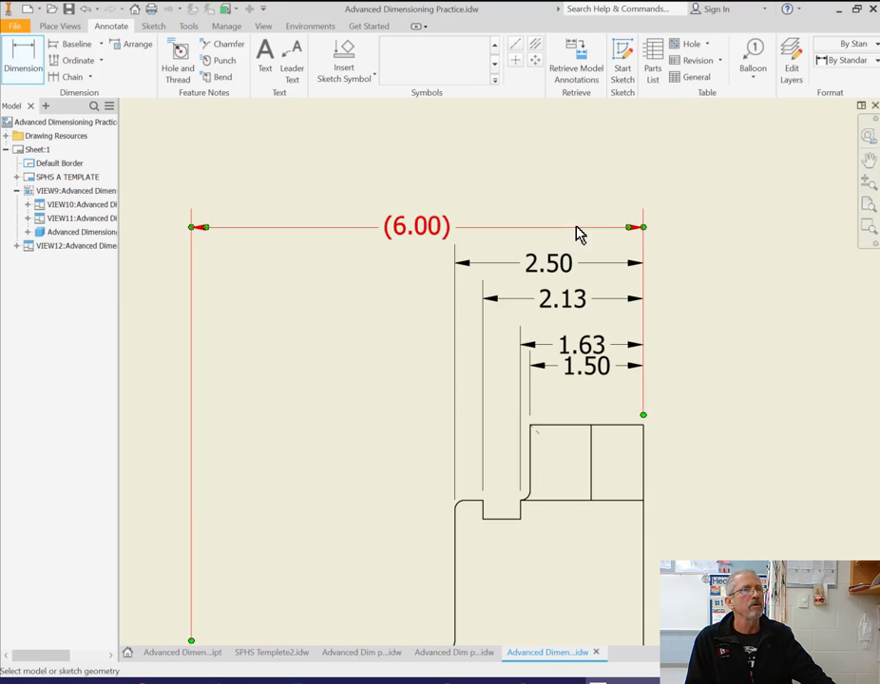
pyautogui.doubleClick(616, 342)
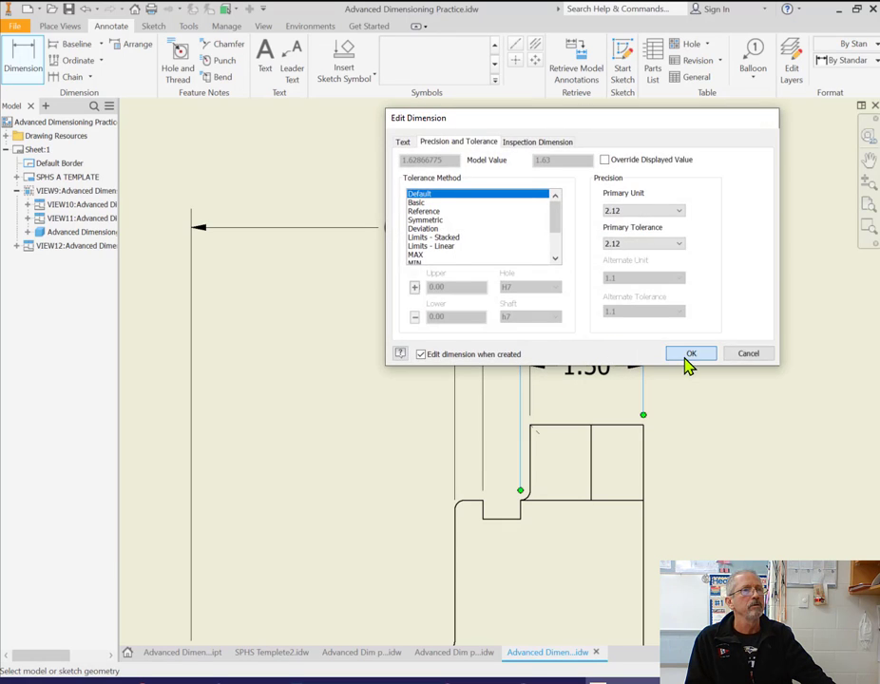
pyautogui.click(689, 356)
pyautogui.moveTo(619, 350); pyautogui.dragTo(623, 343)
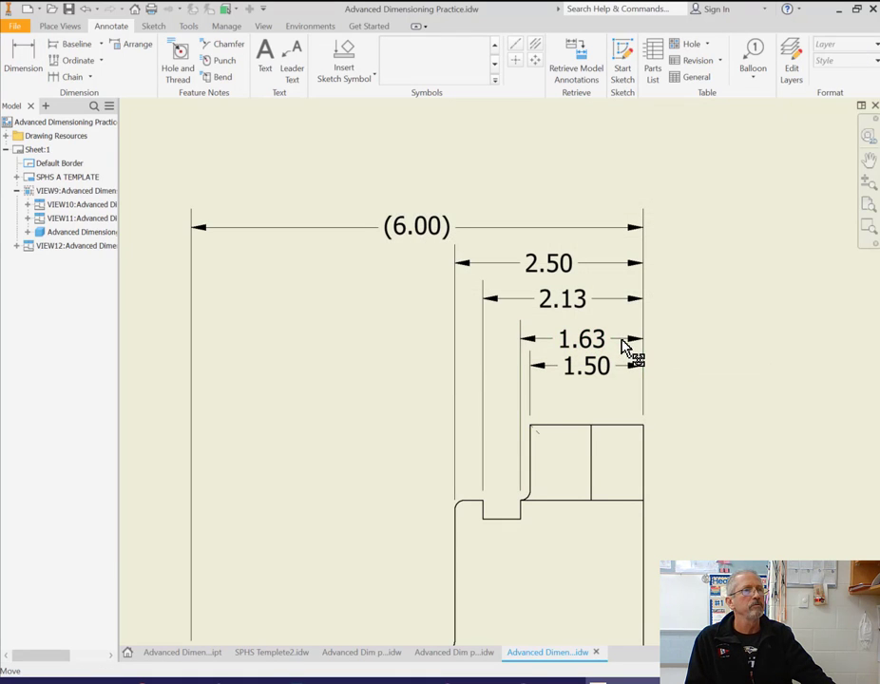
pyautogui.click(677, 338)
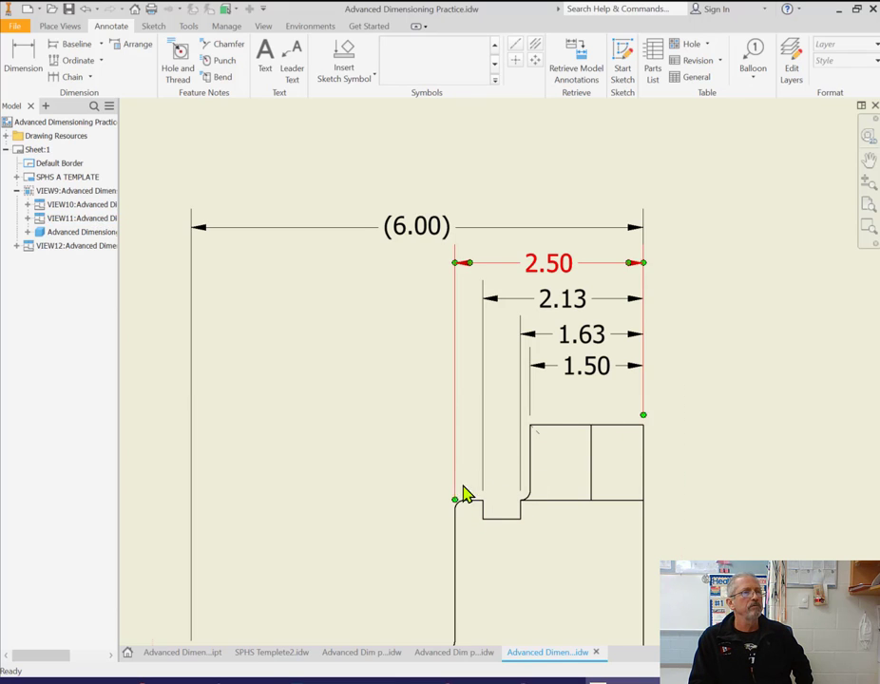
# Add a bisector centerline to the side view's central counterbored hole and extend its upper end above the base.
pyautogui.scroll(-2, 456, 469)
pyautogui.moveTo(390, 453); pyautogui.dragTo(472, 389, button='middle')
pyautogui.scroll(-2, 473, 388)
pyautogui.scroll(3, 467, 504)
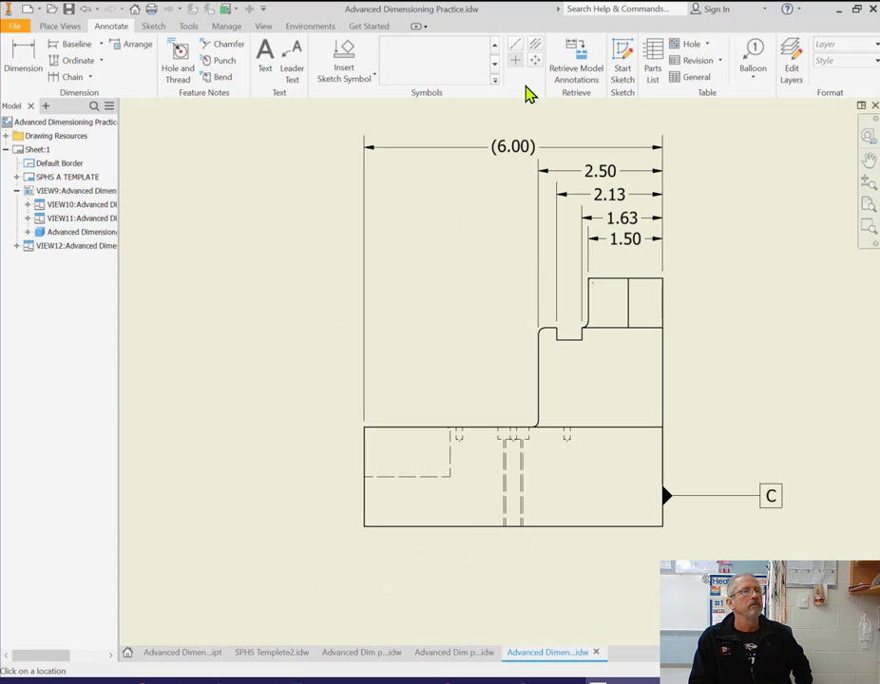
pyautogui.scroll(3, 518, 461)
pyautogui.scroll(2, 504, 467)
pyautogui.click(516, 464)
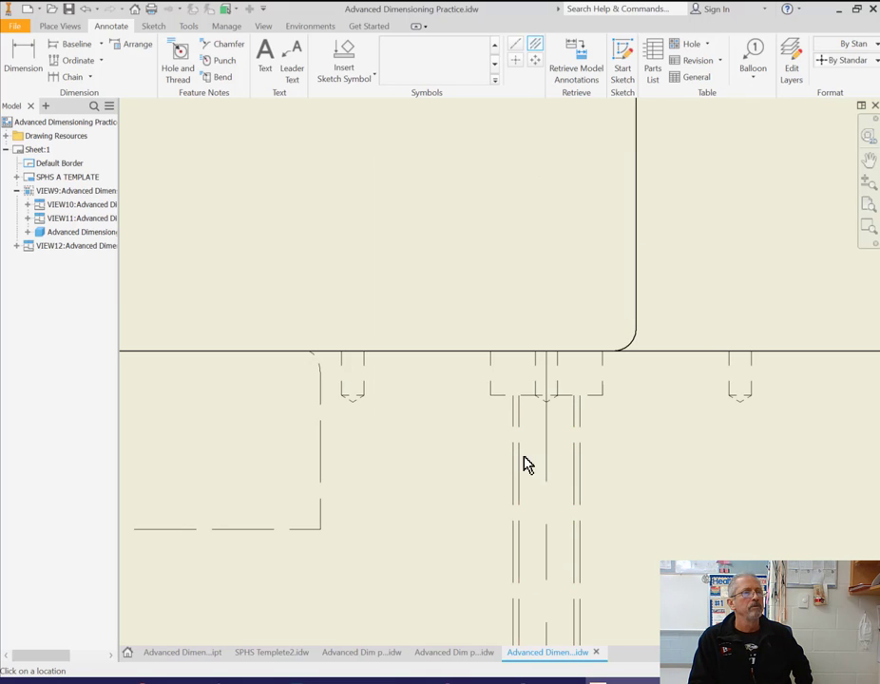
pyautogui.scroll(-2, 542, 461)
pyautogui.click(539, 421)
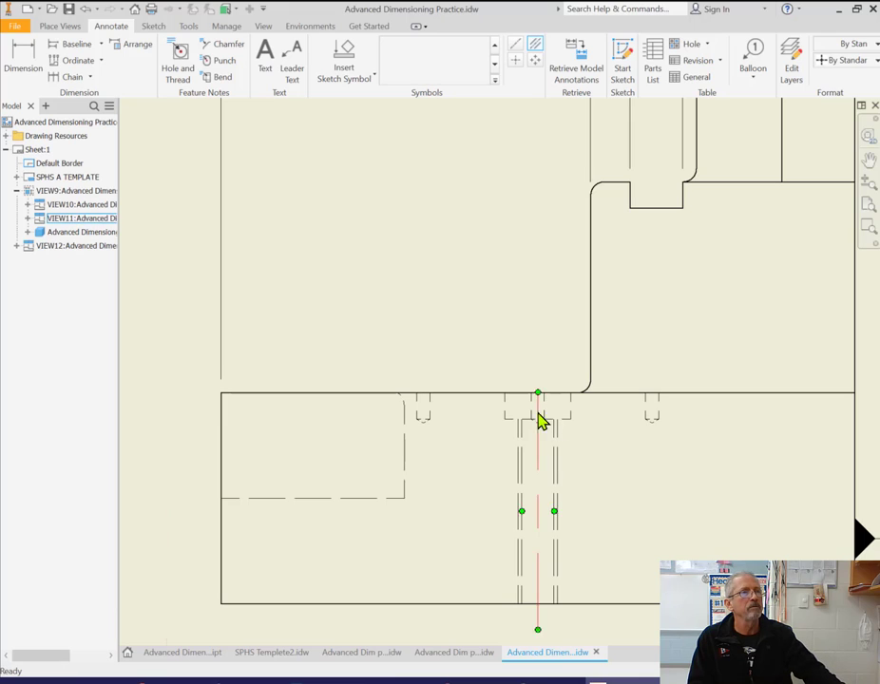
pyautogui.moveTo(539, 391); pyautogui.dragTo(538, 372)
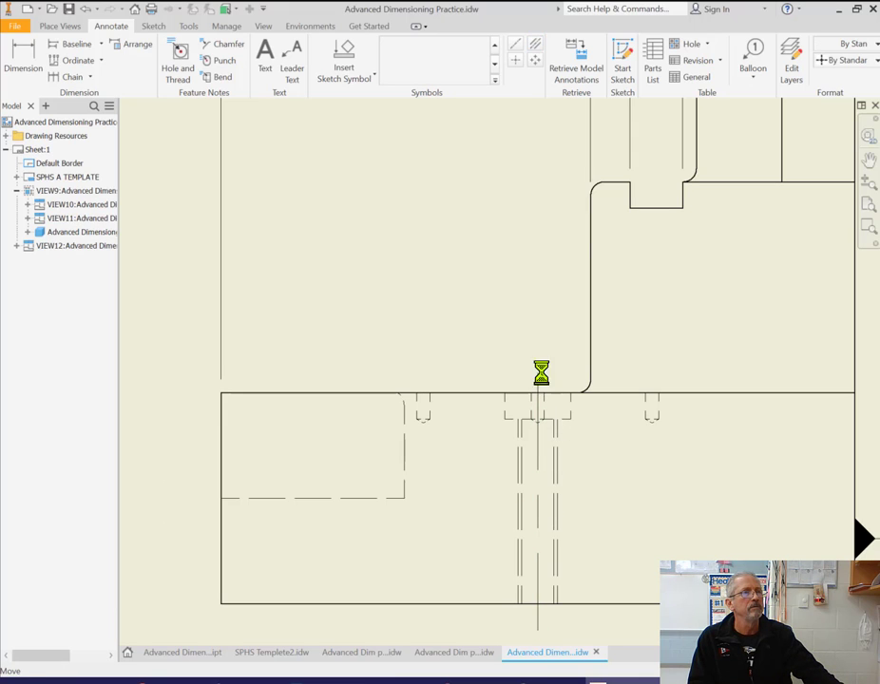
# Add bisector centerlines to the small hidden holes on both sides of the central hole in the side view.
pyautogui.click(538, 46)
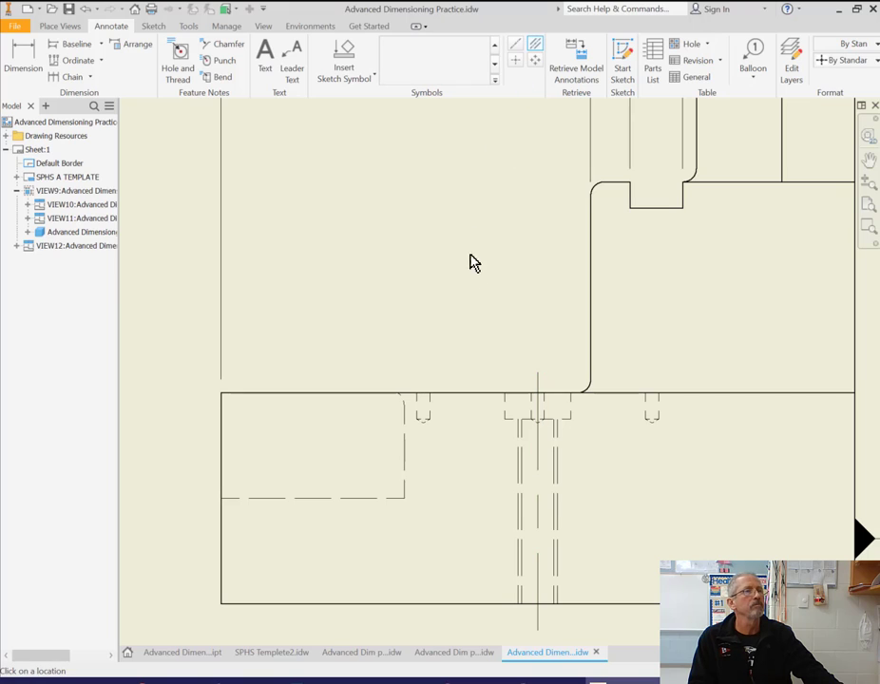
pyautogui.click(415, 395)
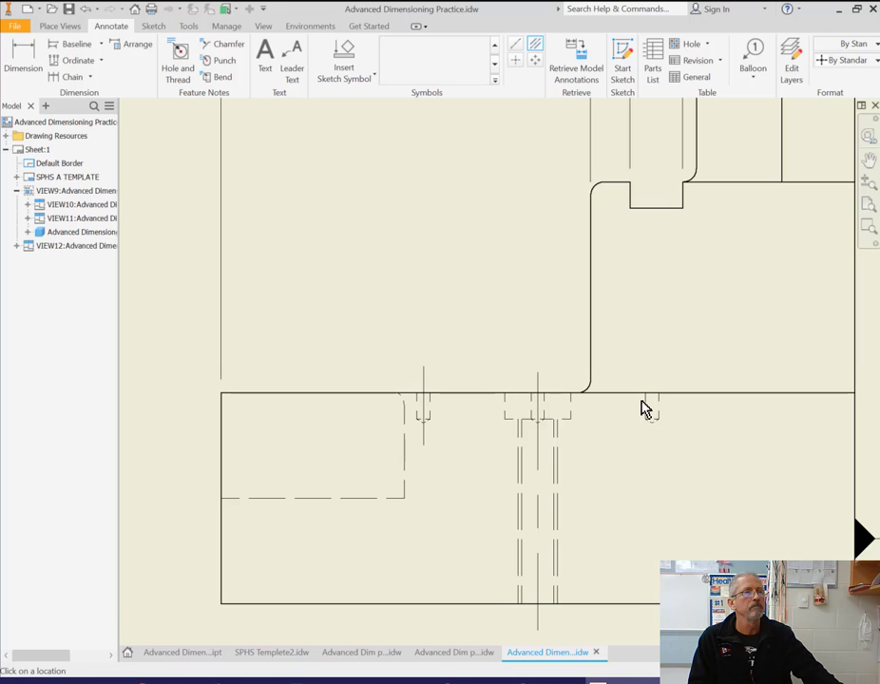
pyautogui.click(652, 404)
# Examine the side, top and front views across the sheet for missing dimensions.
pyautogui.scroll(-3, 489, 318)
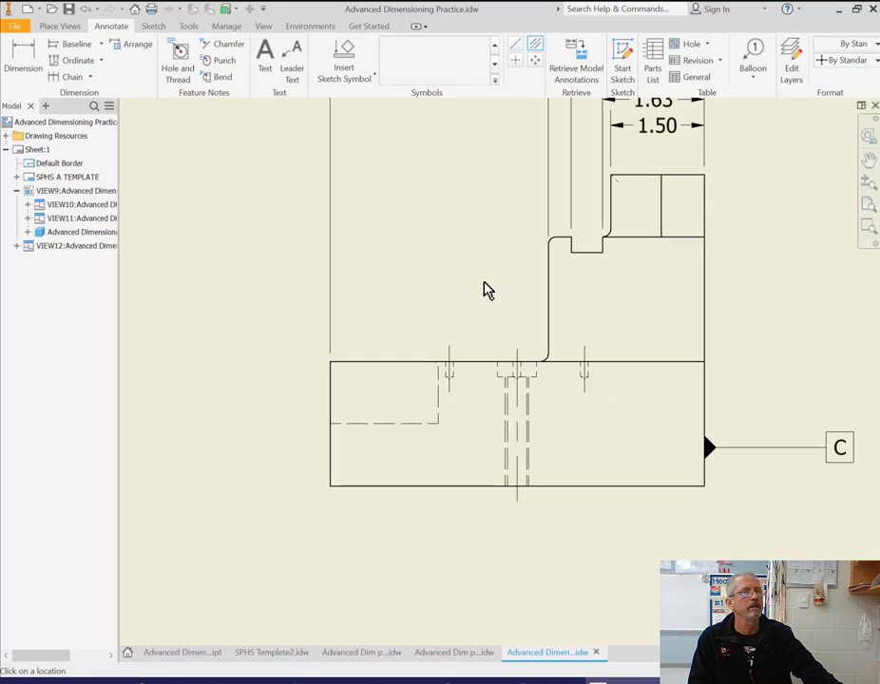
pyautogui.moveTo(484, 282); pyautogui.dragTo(476, 334, button='middle')
pyautogui.scroll(-3, 477, 335)
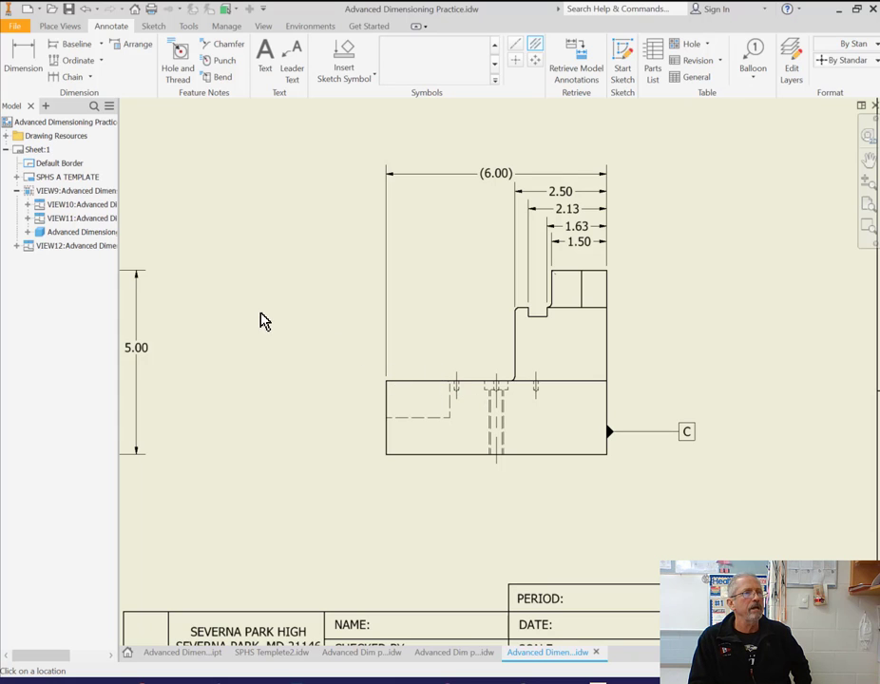
pyautogui.moveTo(264, 321); pyautogui.dragTo(381, 394, button='middle')
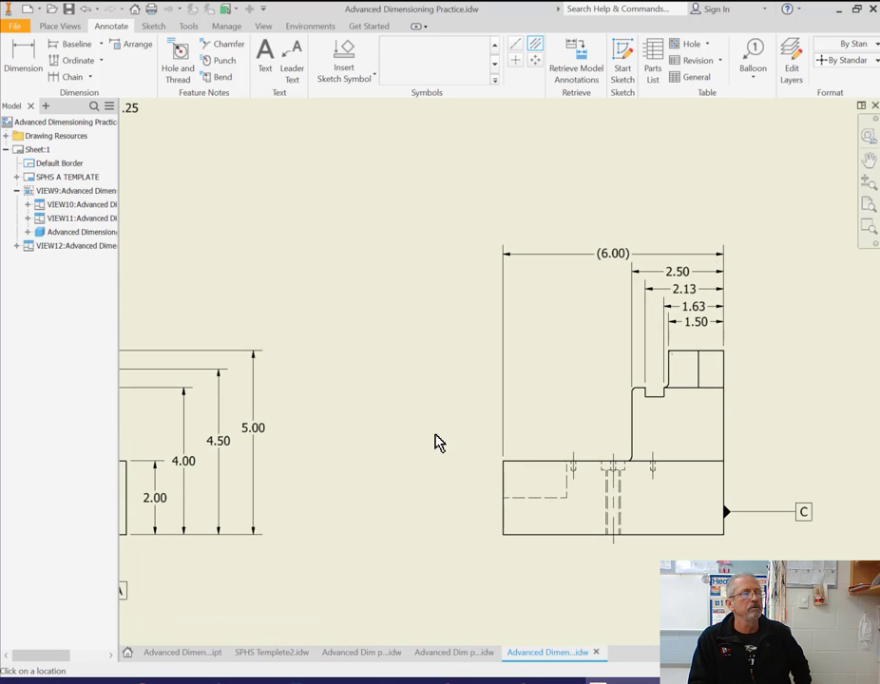
pyautogui.scroll(2, 438, 443)
pyautogui.scroll(3, 420, 426)
pyautogui.moveTo(427, 427); pyautogui.dragTo(466, 436, button='middle')
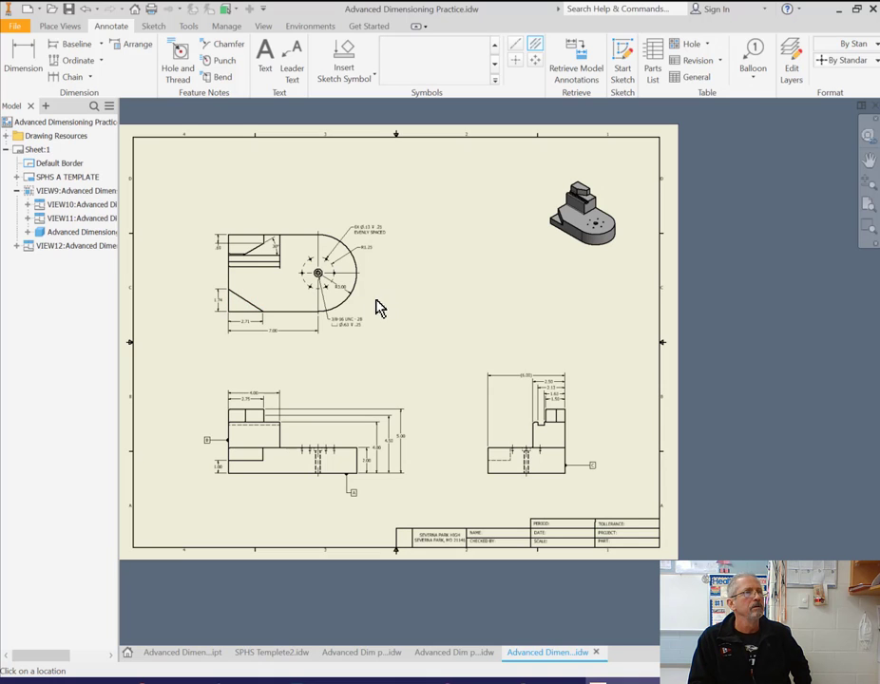
pyautogui.scroll(3, 399, 311)
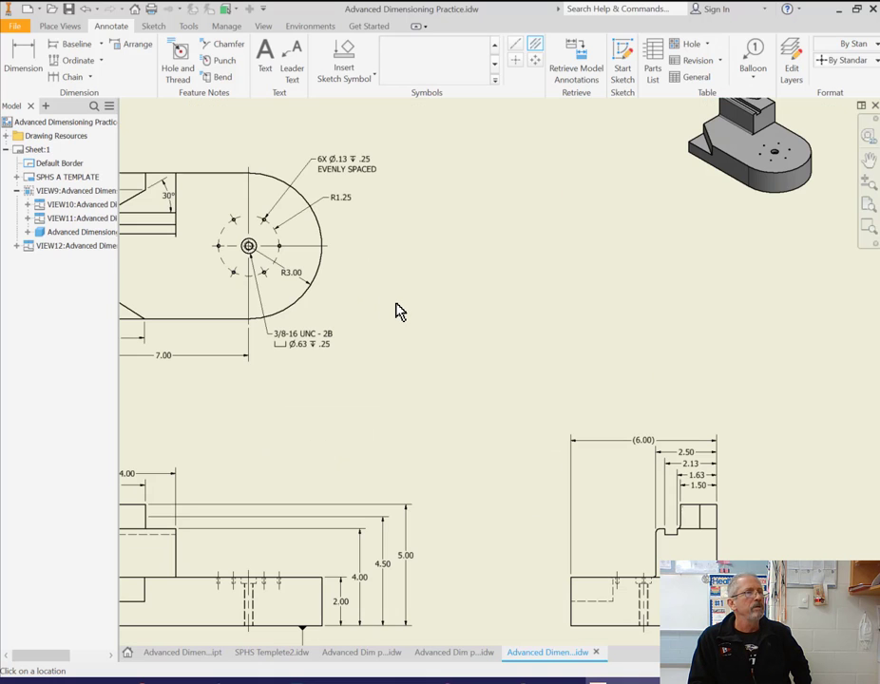
pyautogui.moveTo(377, 317); pyautogui.dragTo(553, 292, button='middle')
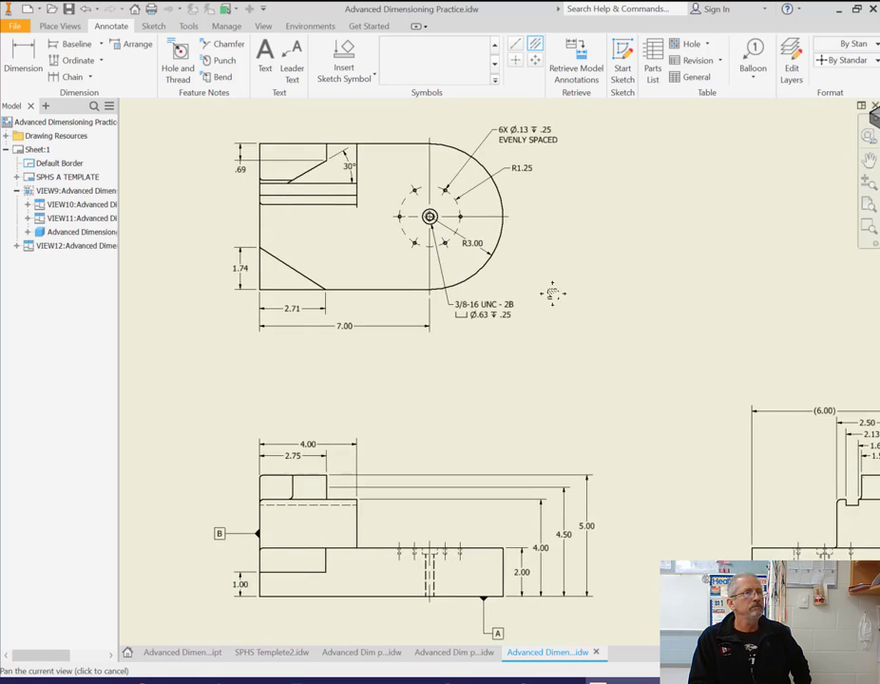
pyautogui.scroll(-3, 555, 296)
pyautogui.scroll(2, 460, 419)
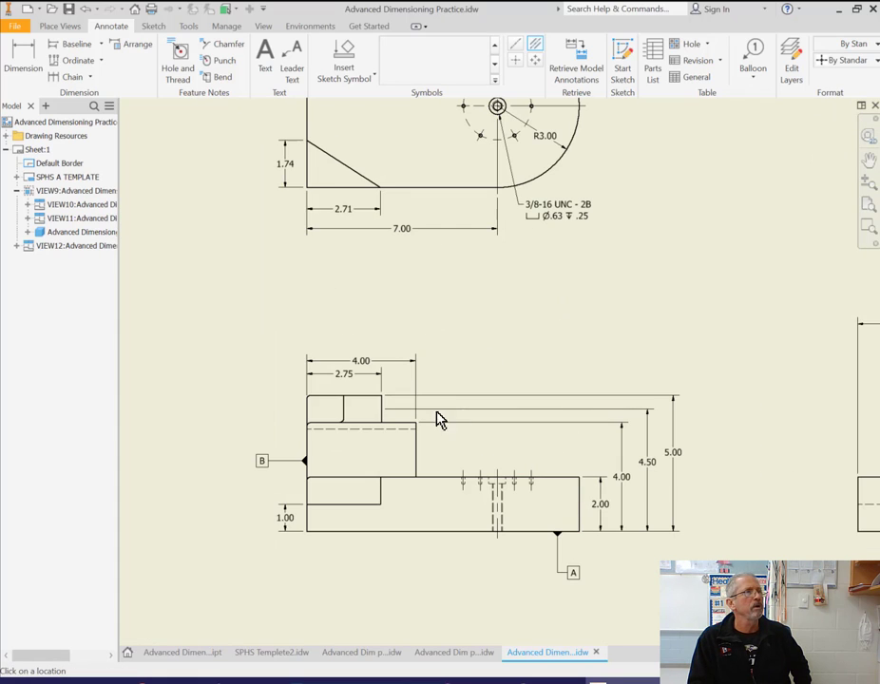
# Add the overall length dimension above the front view's existing horizontal dimensions, with the Reference tolerance method.
pyautogui.click(23, 49)
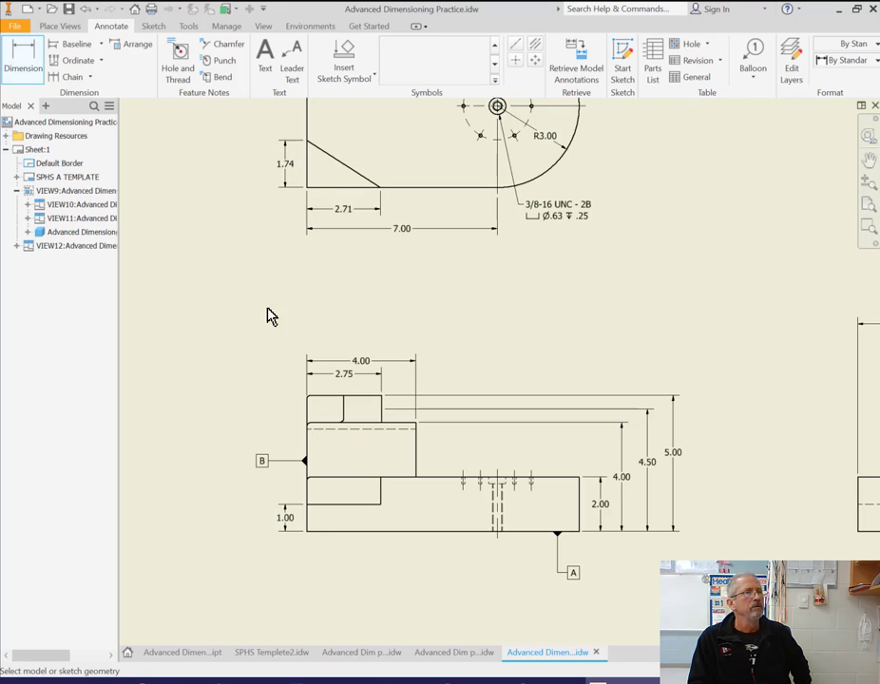
pyautogui.scroll(2, 305, 396)
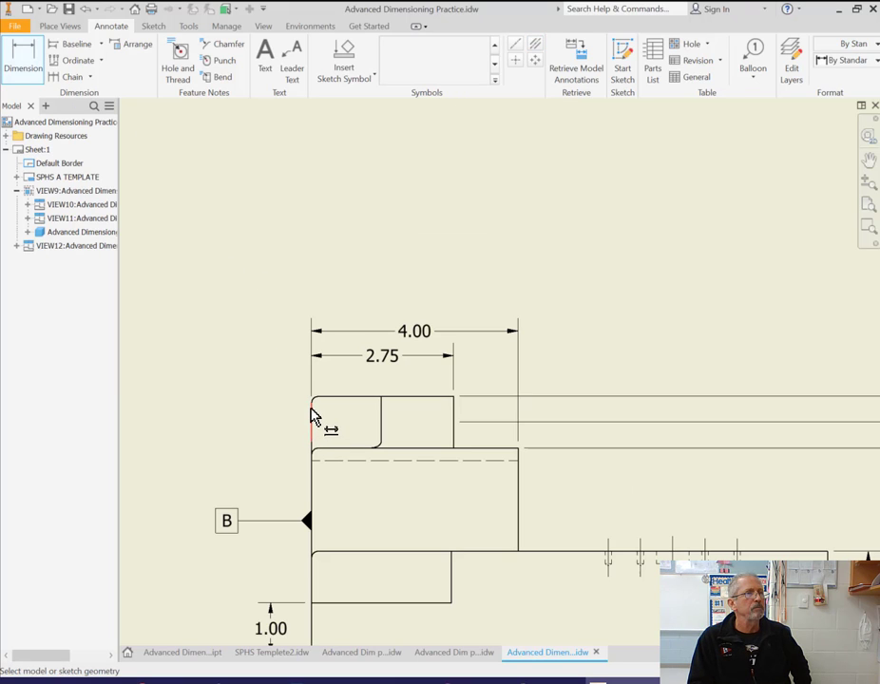
pyautogui.click(313, 419)
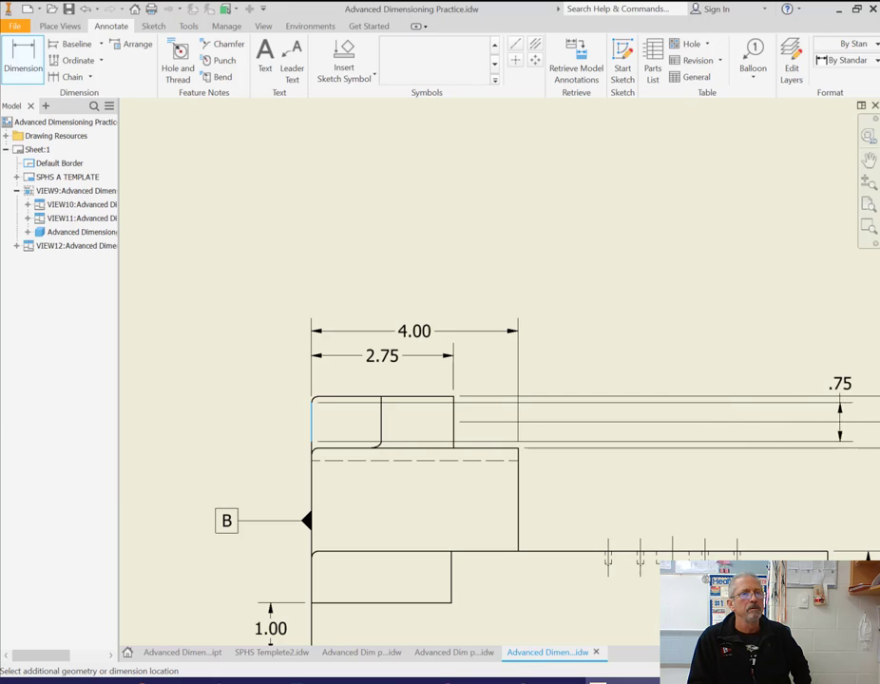
pyautogui.click(828, 558)
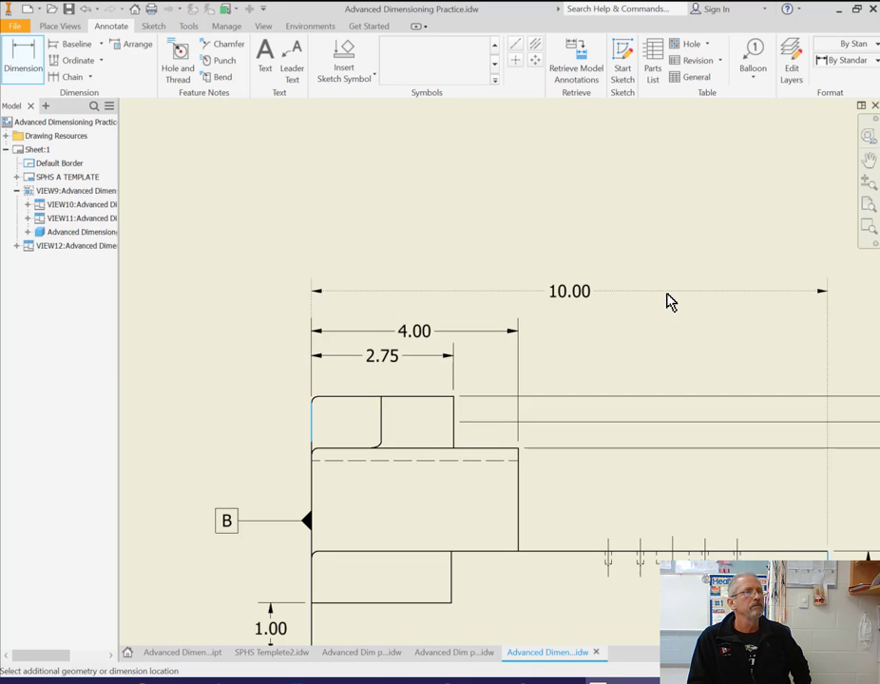
pyautogui.click(639, 304)
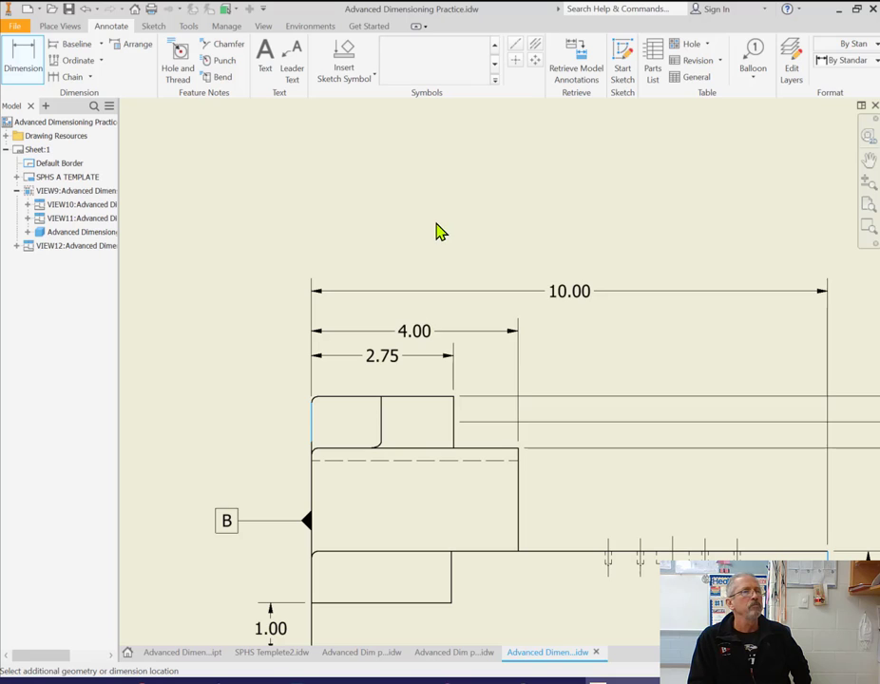
pyautogui.click(435, 212)
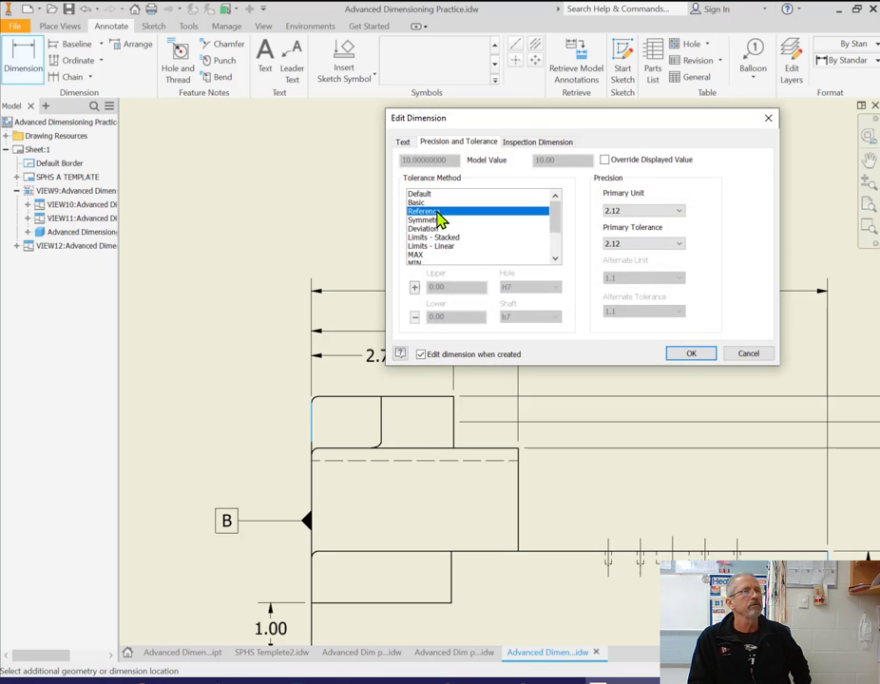
pyautogui.click(683, 357)
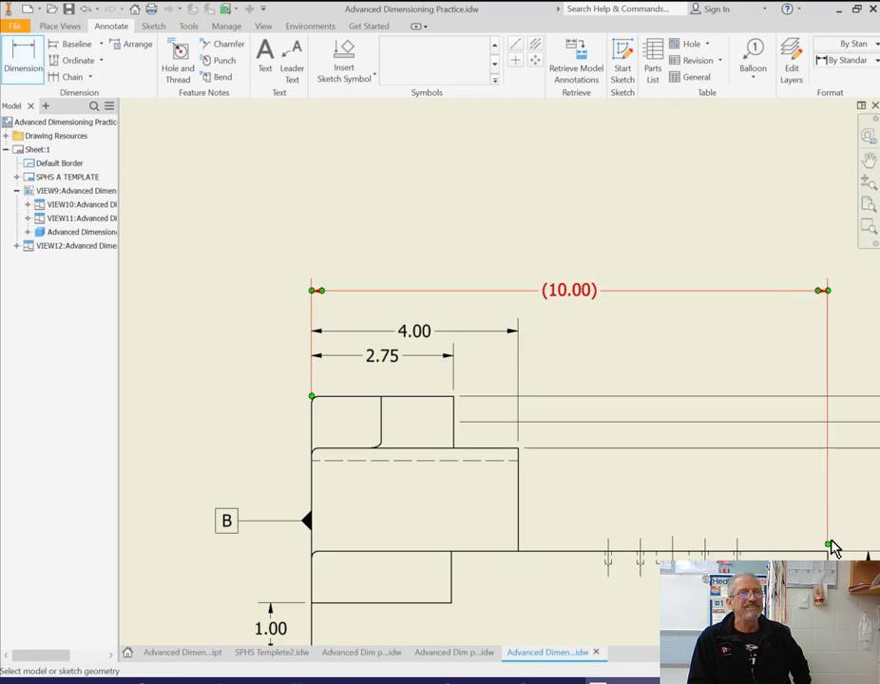
# Examine the top and front views for missing, duplicated or redundant dimensions, including the overall length.
pyautogui.scroll(-3, 829, 540)
pyautogui.moveTo(817, 501)
pyautogui.mouseDown(button='middle')
pyautogui.moveTo(802, 422)
pyautogui.moveTo(678, 440)
pyautogui.mouseUp(button='middle')
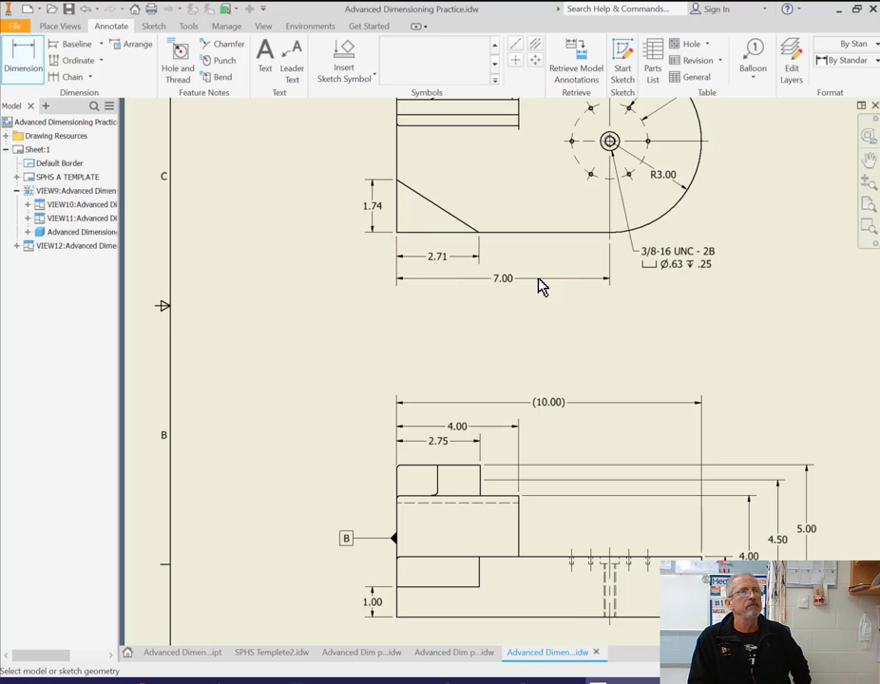
pyautogui.click(507, 279)
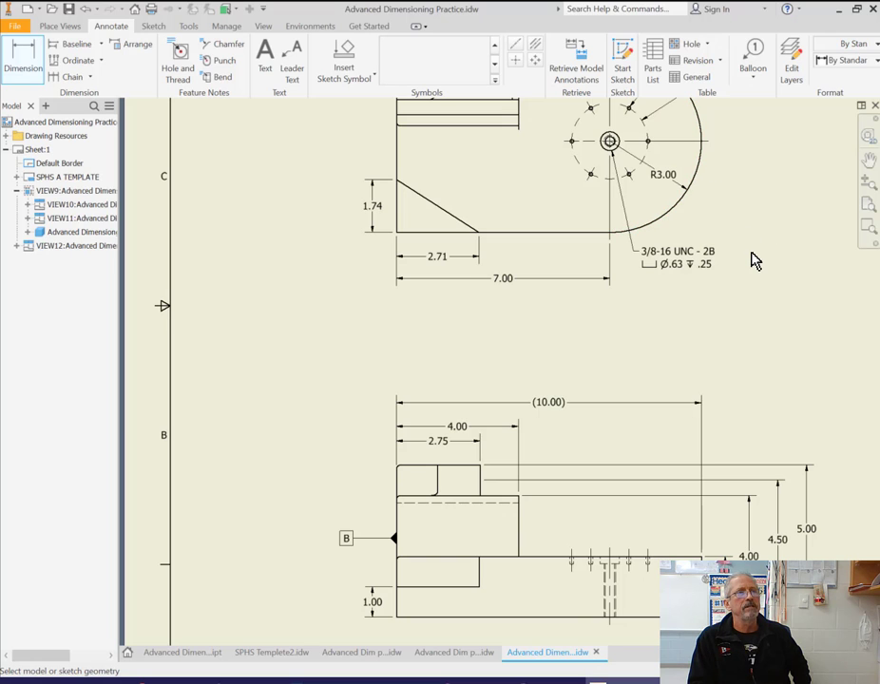
pyautogui.moveTo(756, 262)
pyautogui.mouseDown(button='middle')
pyautogui.moveTo(721, 282)
pyautogui.moveTo(728, 289)
pyautogui.mouseUp(button='middle')
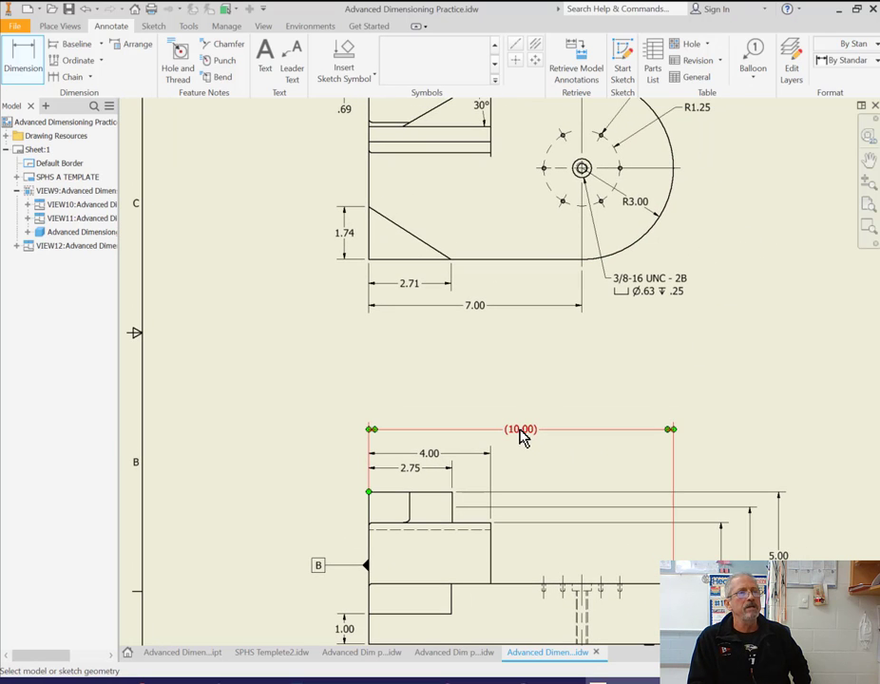
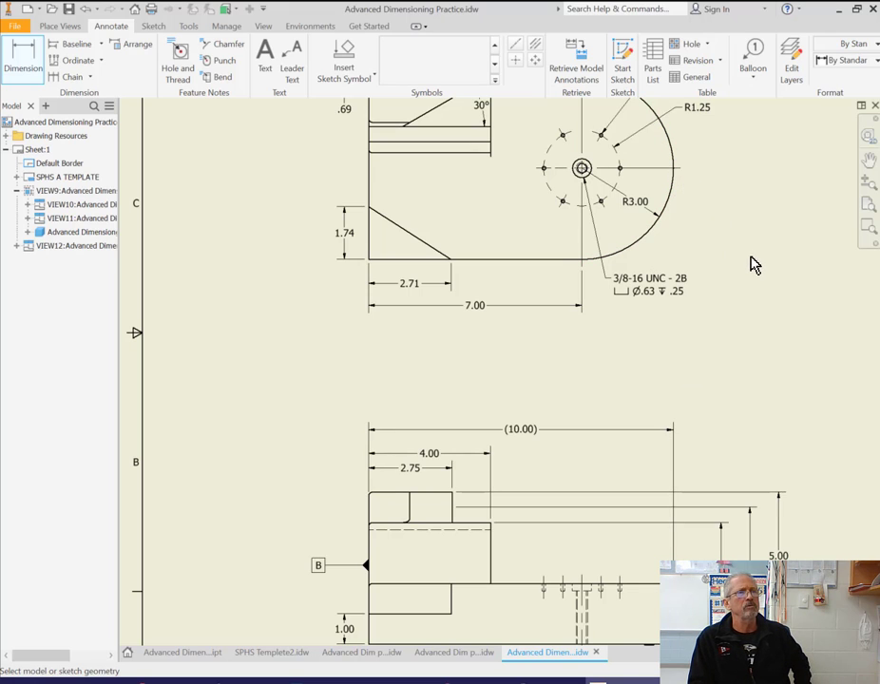
pyautogui.scroll(-1, 751, 295)
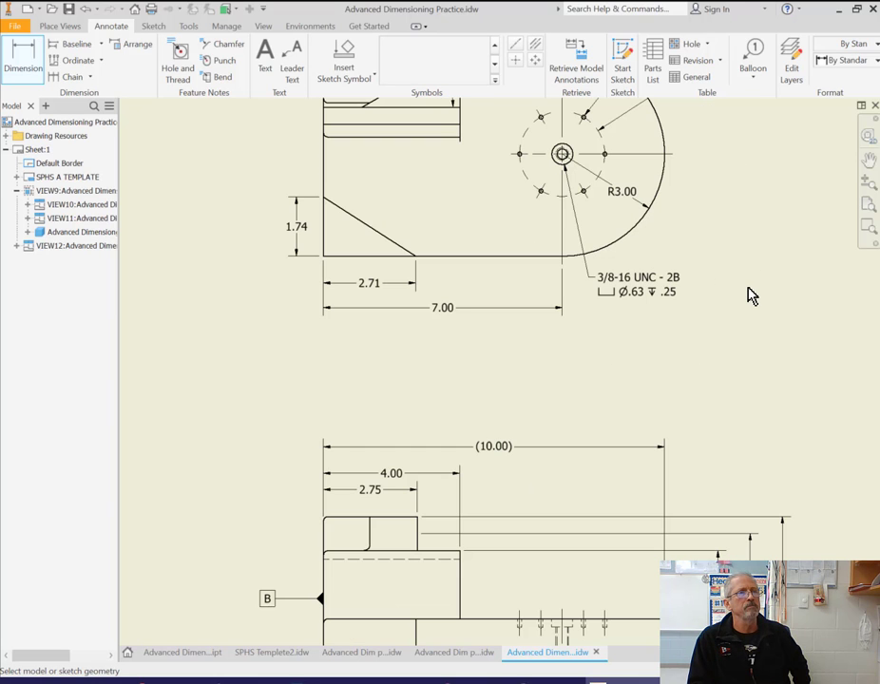
pyautogui.moveTo(747, 285); pyautogui.dragTo(656, 258, button='middle')
pyautogui.scroll(1, 690, 269)
pyautogui.scroll(2, 664, 287)
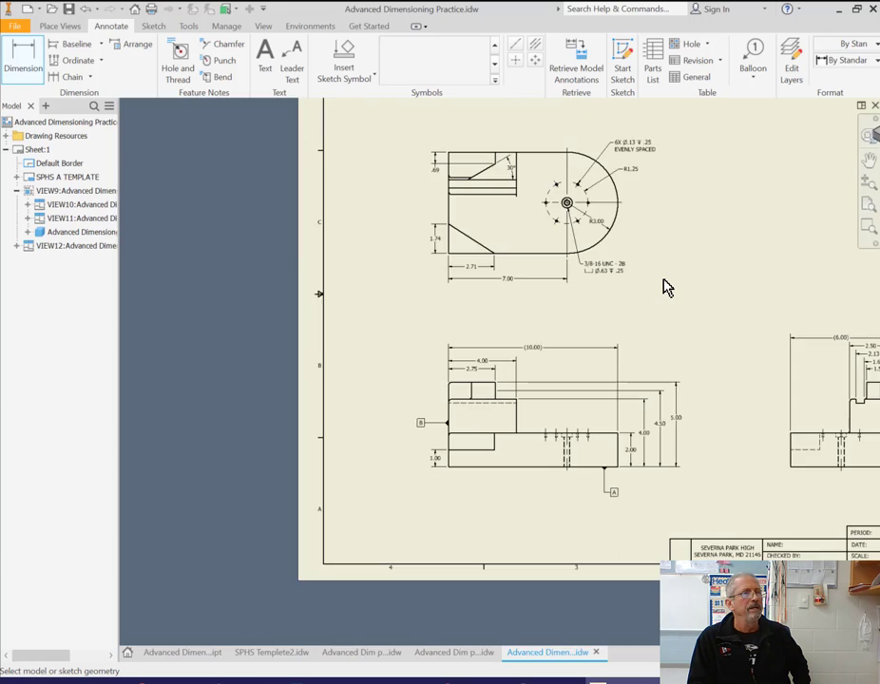
pyautogui.scroll(-3, 666, 320)
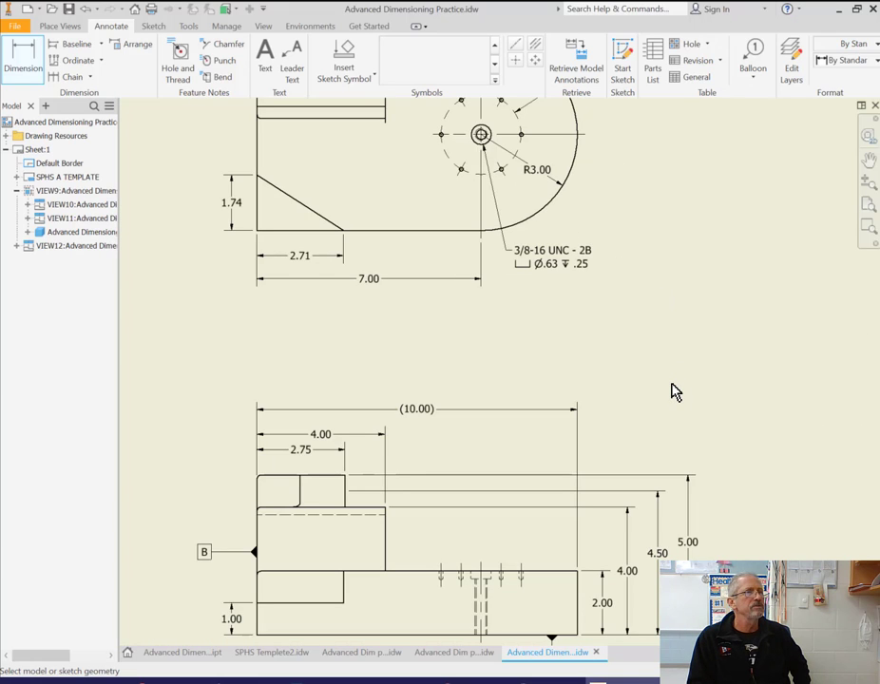
pyautogui.scroll(3, 672, 390)
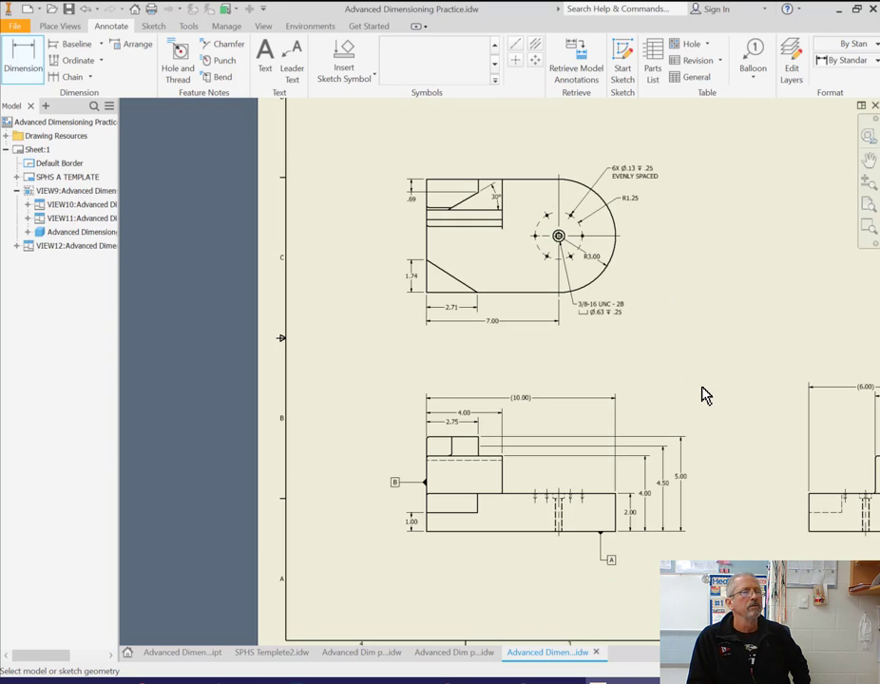
pyautogui.moveTo(703, 382)
pyautogui.mouseDown(button='middle')
pyautogui.moveTo(654, 365)
pyautogui.moveTo(595, 374)
pyautogui.mouseUp(button='middle')
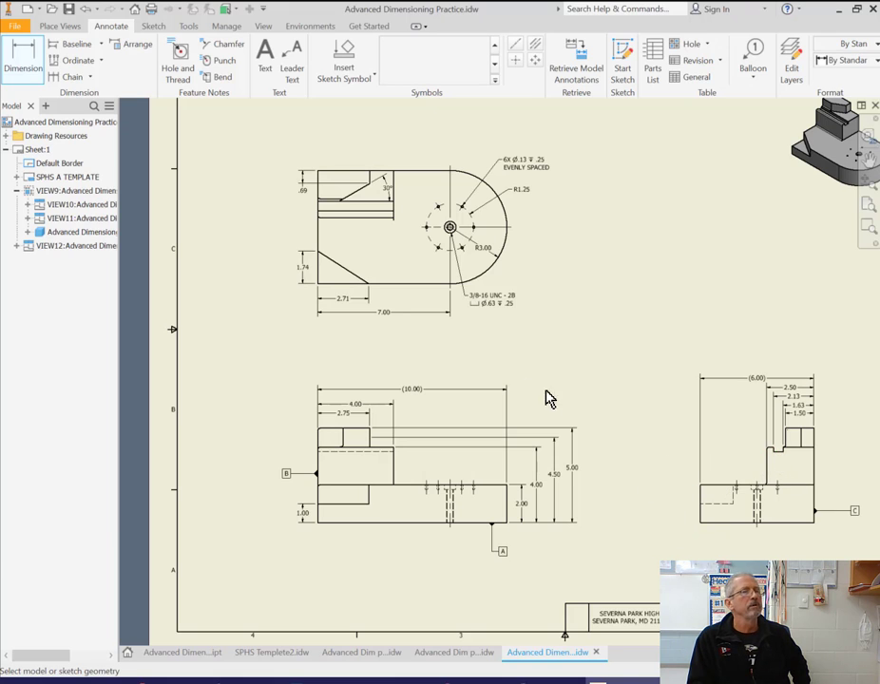
# Dimension the height from the base's bottom edge to the slot floor beside the side view, keeping the default tolerance.
pyautogui.scroll(3, 670, 530)
pyautogui.moveTo(801, 499)
pyautogui.mouseDown(button='middle')
pyautogui.moveTo(744, 486)
pyautogui.moveTo(674, 504)
pyautogui.mouseUp(button='middle')
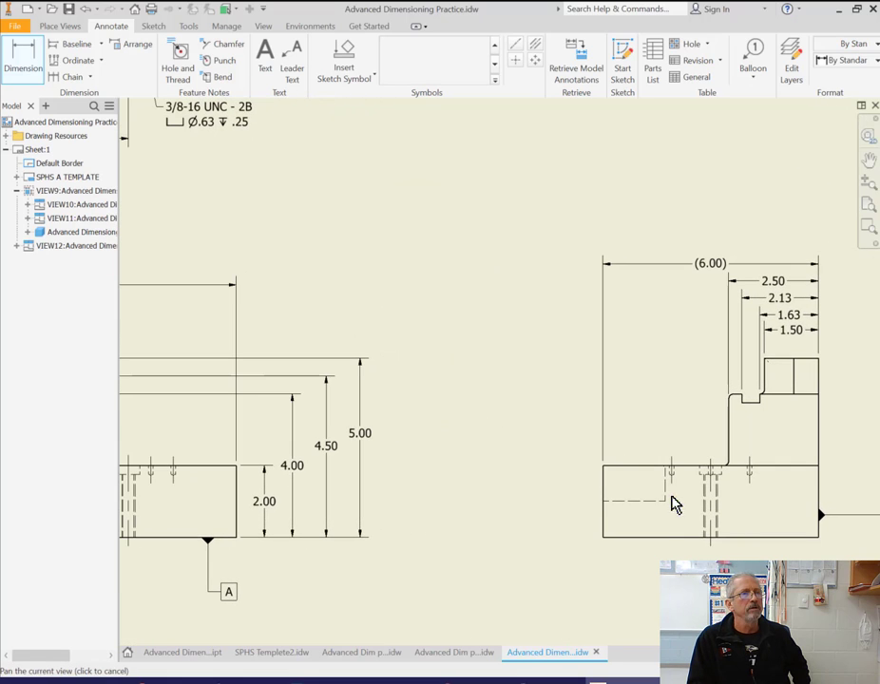
pyautogui.click(603, 538)
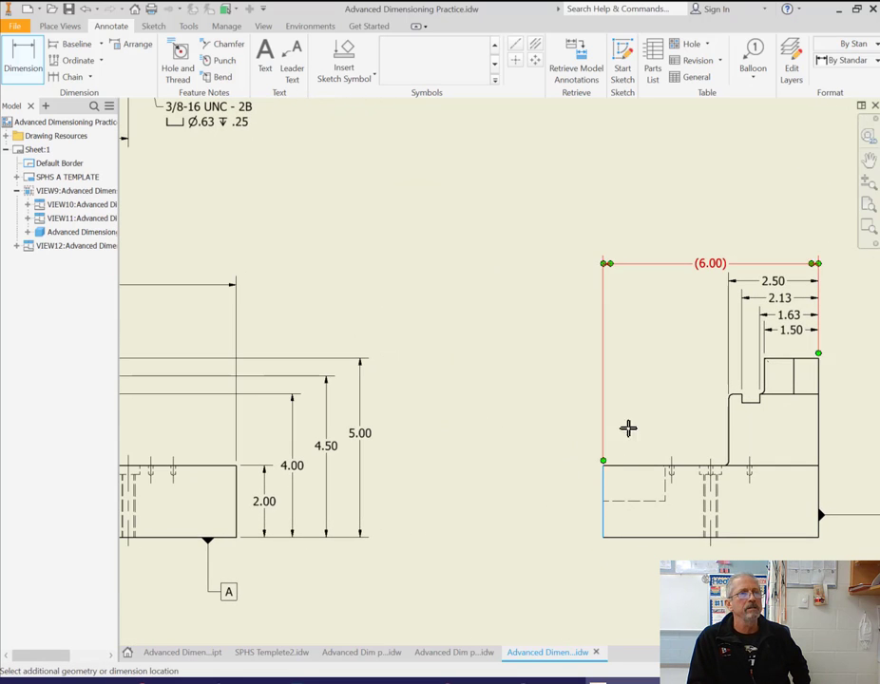
pyautogui.click(741, 400)
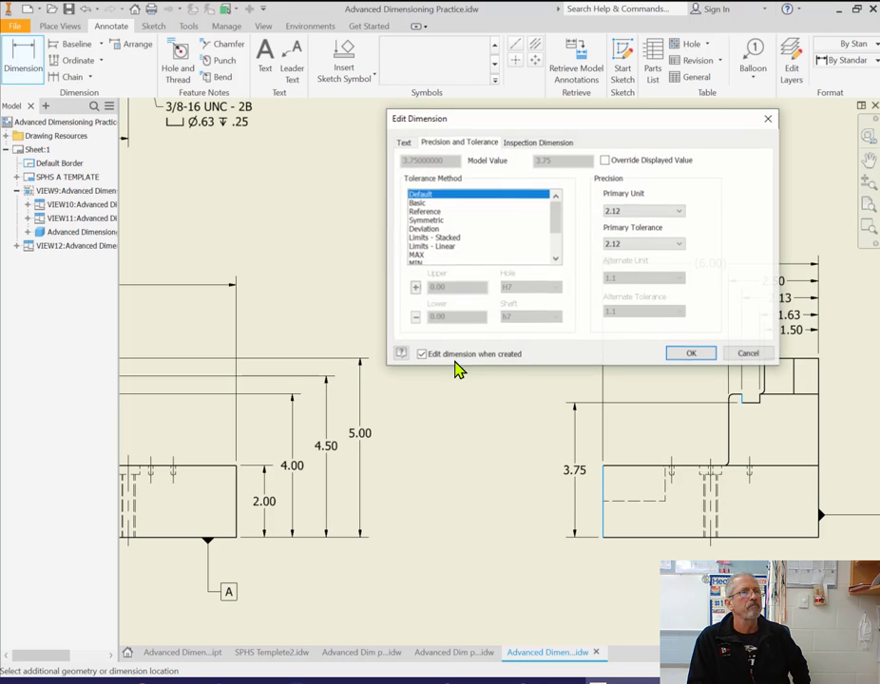
pyautogui.click(684, 353)
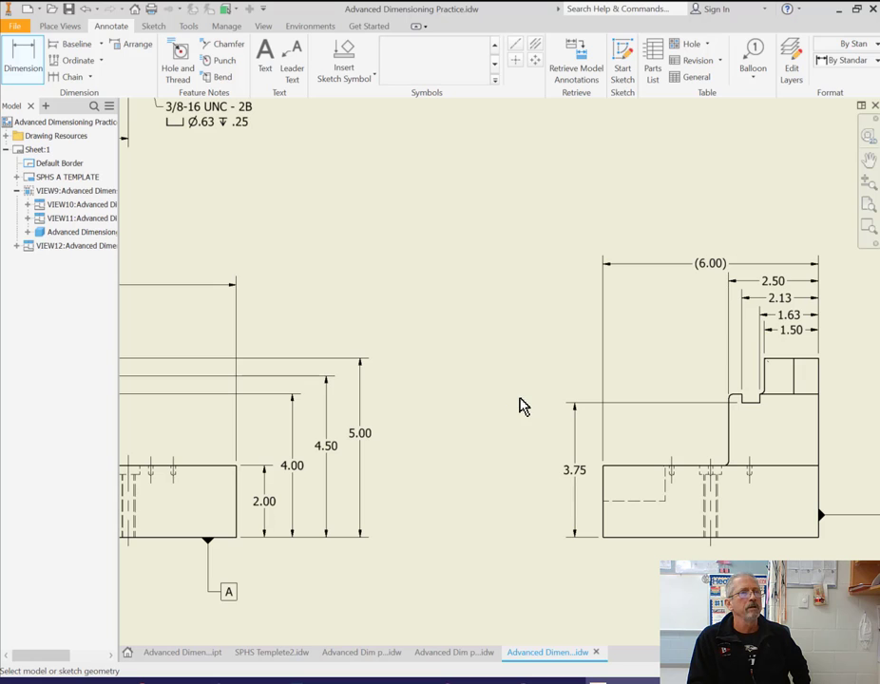
# Delete the front view's 4.50 height dimension and move the overall height dimension inward beside the 4.00 dimension.
pyautogui.scroll(-3, 478, 403)
pyautogui.scroll(4, 477, 403)
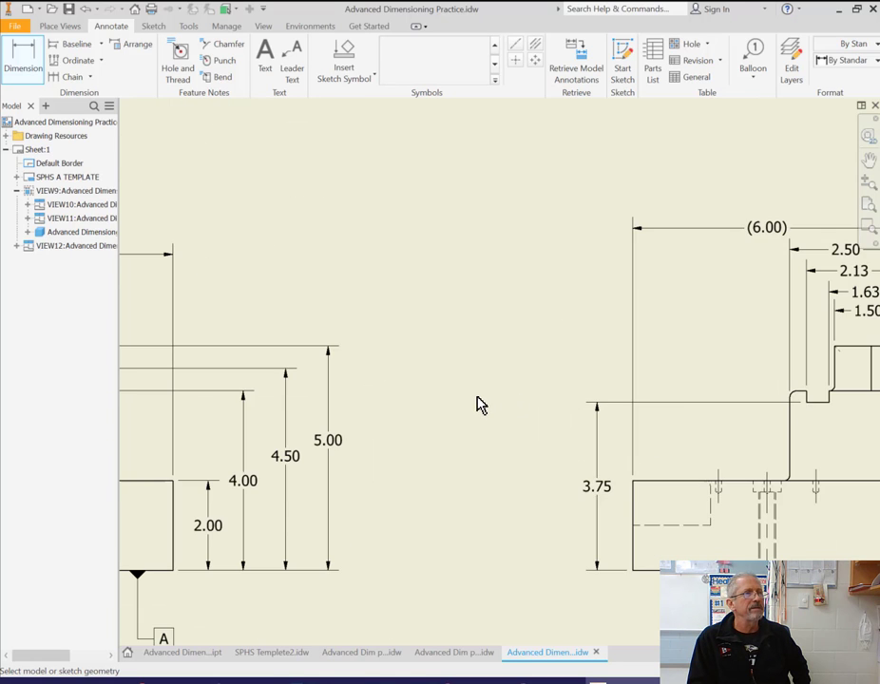
pyautogui.scroll(-1, 475, 404)
pyautogui.moveTo(444, 404)
pyautogui.mouseDown(button='middle')
pyautogui.moveTo(446, 396)
pyautogui.moveTo(574, 407)
pyautogui.moveTo(578, 417)
pyautogui.mouseUp(button='middle')
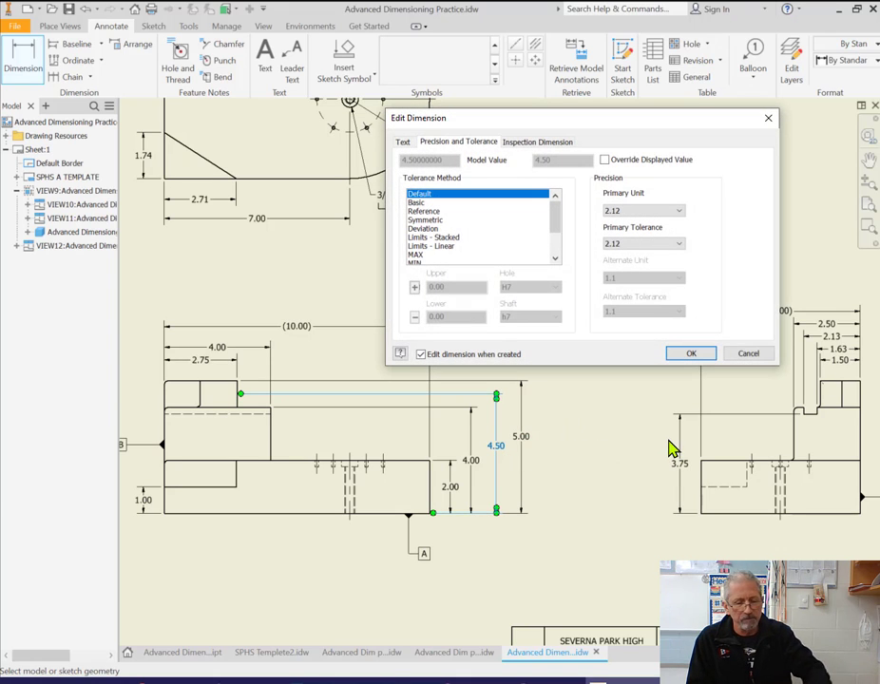
pyautogui.click(733, 366)
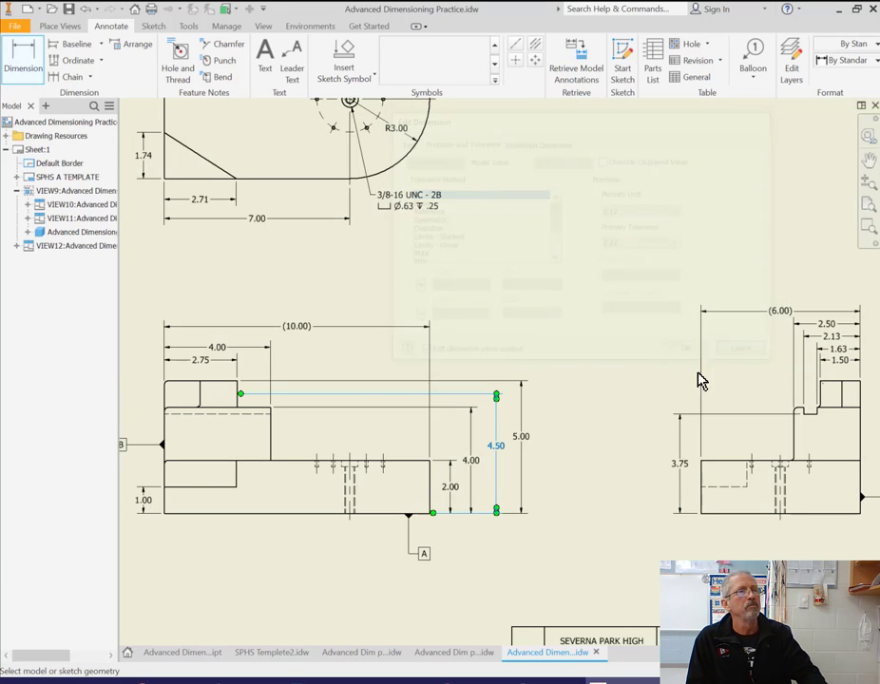
pyautogui.press('Escape')
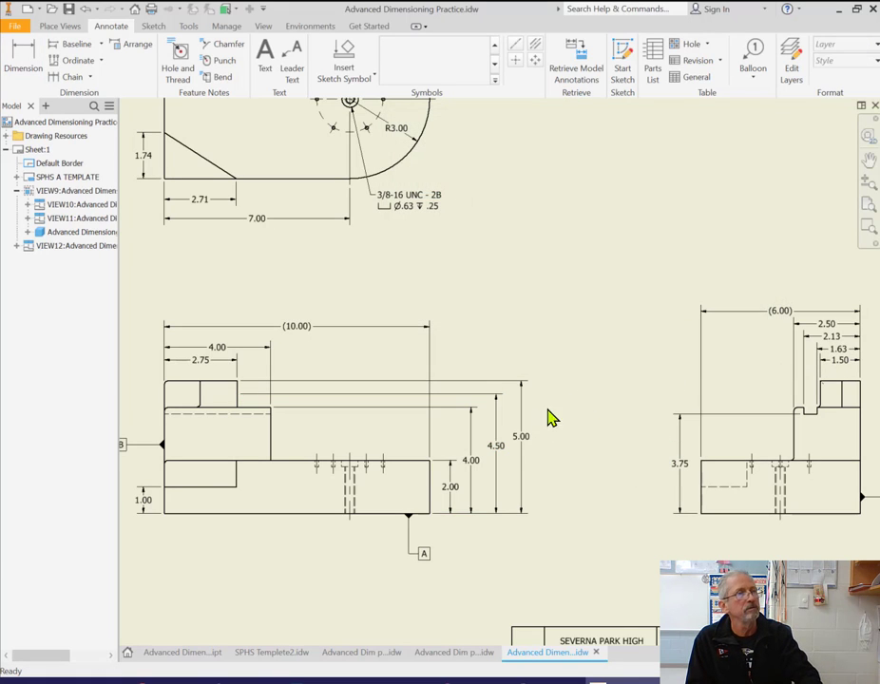
pyautogui.press('Delete')
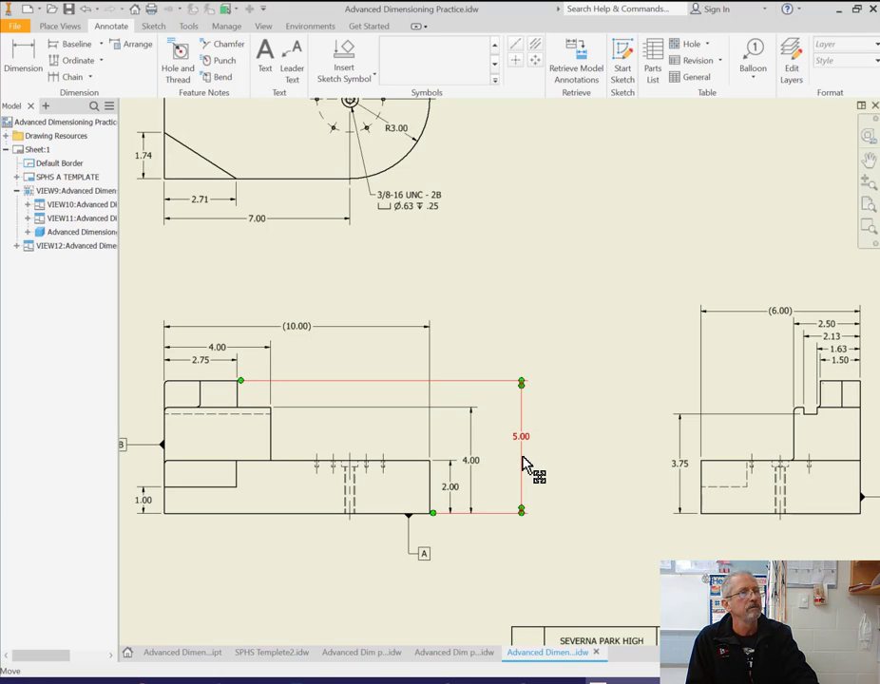
pyautogui.moveTo(517, 465); pyautogui.dragTo(496, 459)
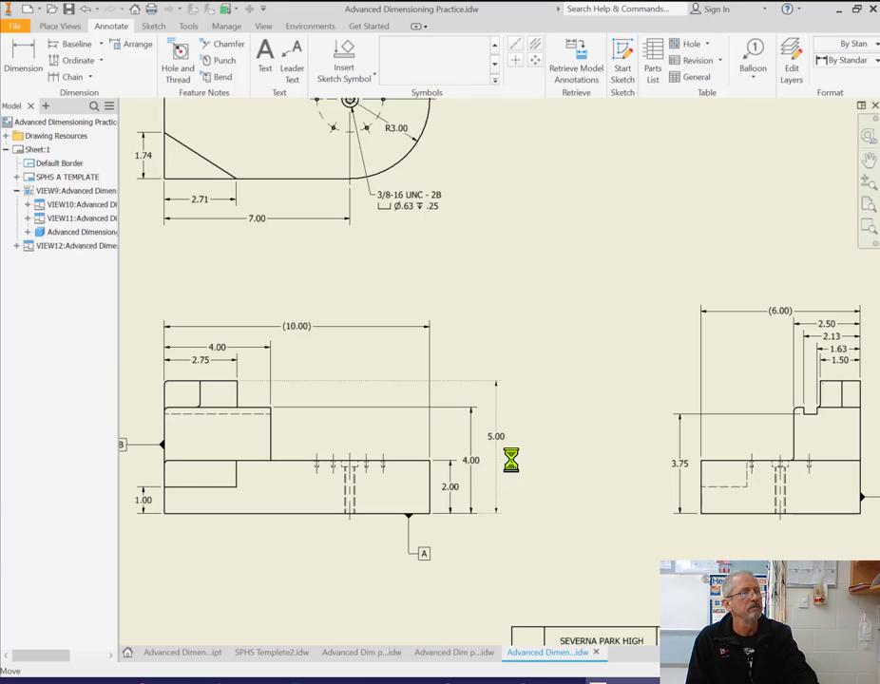
pyautogui.click(596, 452)
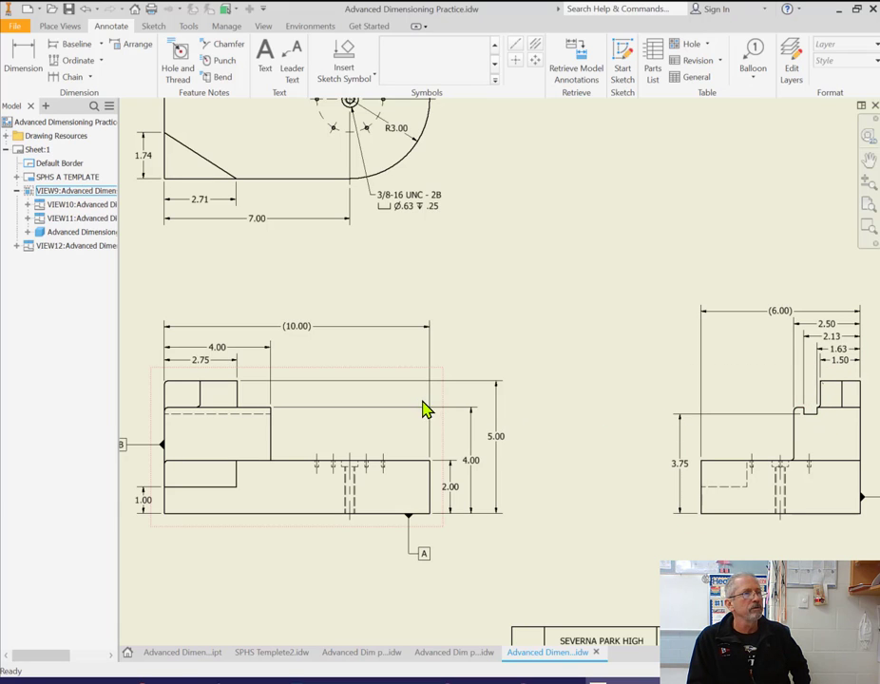
# Check the front, top and side views for features that still lack a dimension.
pyautogui.click(364, 330)
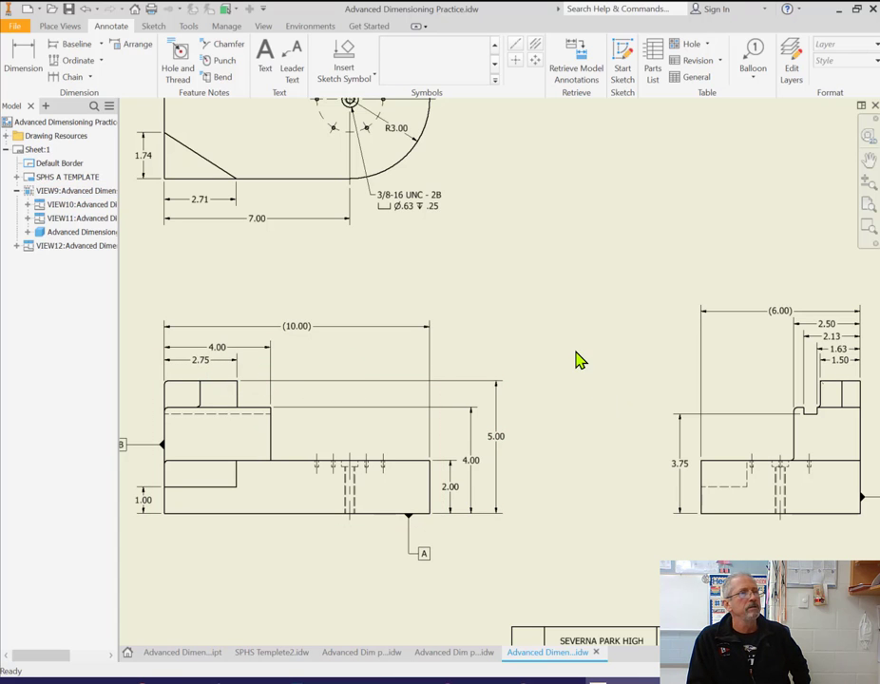
pyautogui.moveTo(575, 359)
pyautogui.mouseDown(button='middle')
pyautogui.moveTo(633, 407)
pyautogui.moveTo(635, 421)
pyautogui.mouseUp(button='middle')
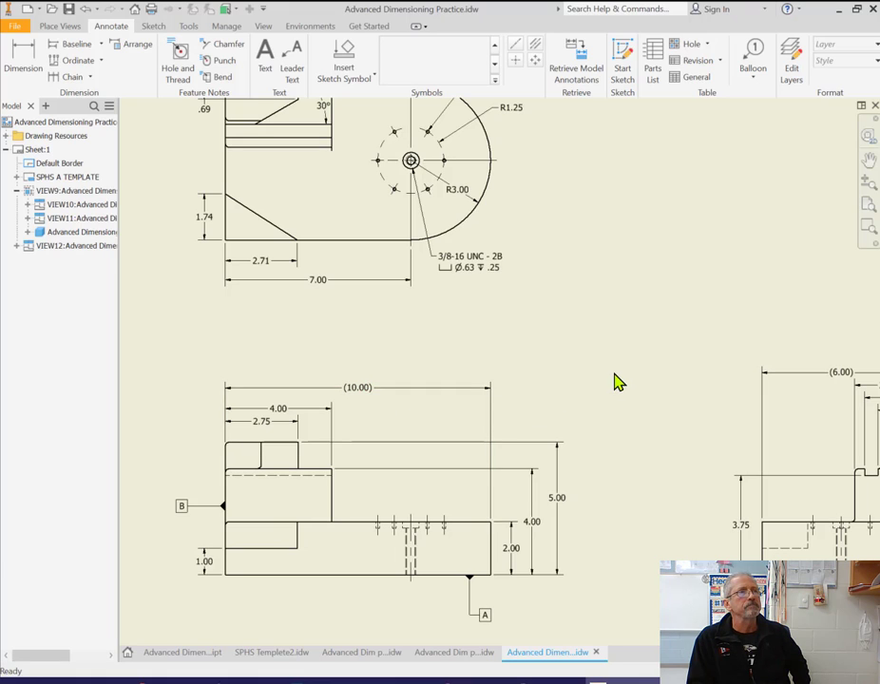
pyautogui.moveTo(645, 392)
pyautogui.mouseDown(button='middle')
pyautogui.moveTo(577, 392)
pyautogui.moveTo(584, 396)
pyautogui.mouseUp(button='middle')
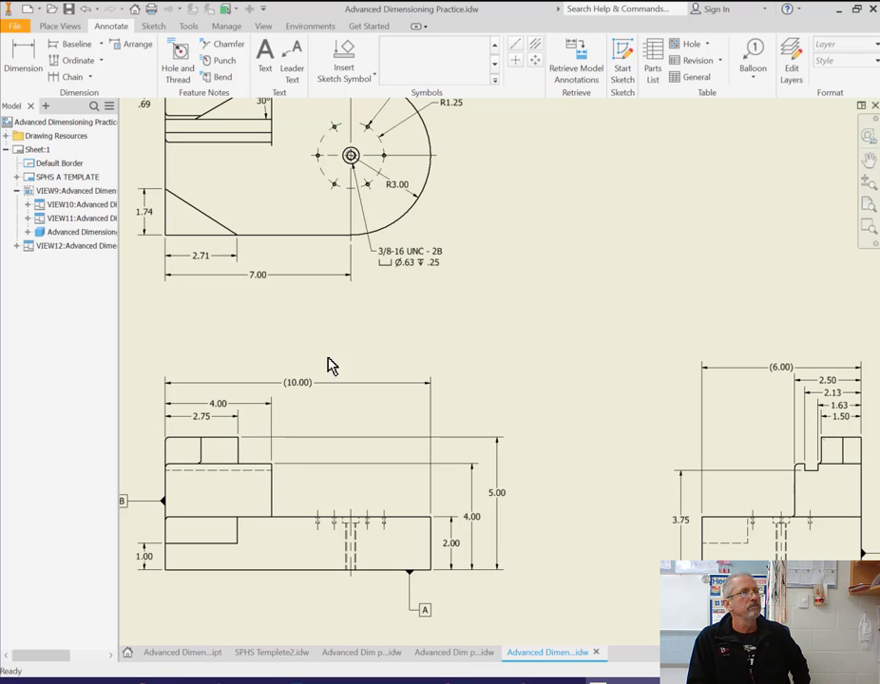
pyautogui.moveTo(350, 327)
pyautogui.mouseDown(button='middle')
pyautogui.moveTo(349, 318)
pyautogui.moveTo(362, 388)
pyautogui.mouseUp(button='middle')
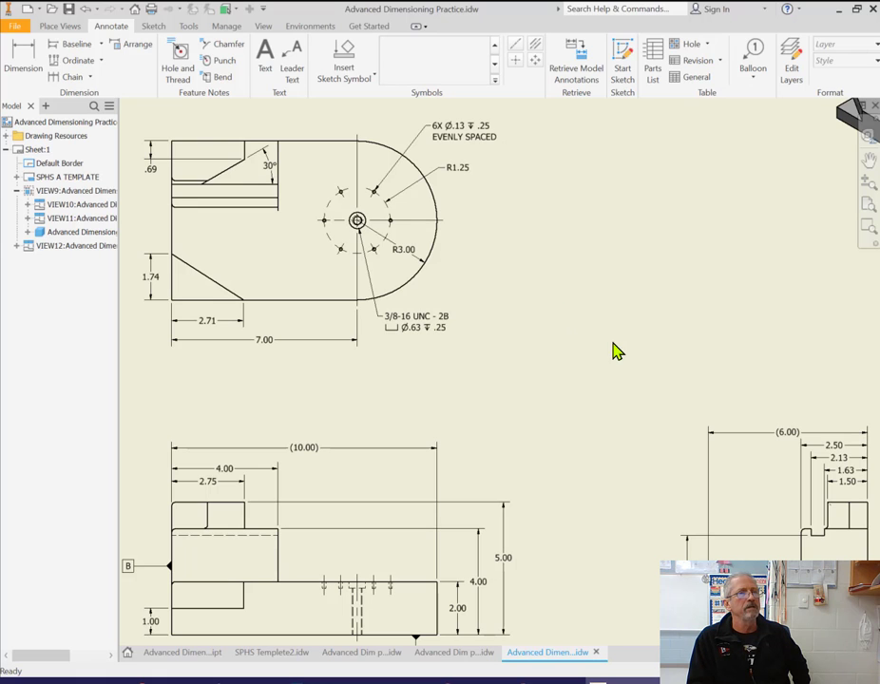
pyautogui.moveTo(613, 342); pyautogui.dragTo(604, 298, button='middle')
pyautogui.scroll(-3, 604, 299)
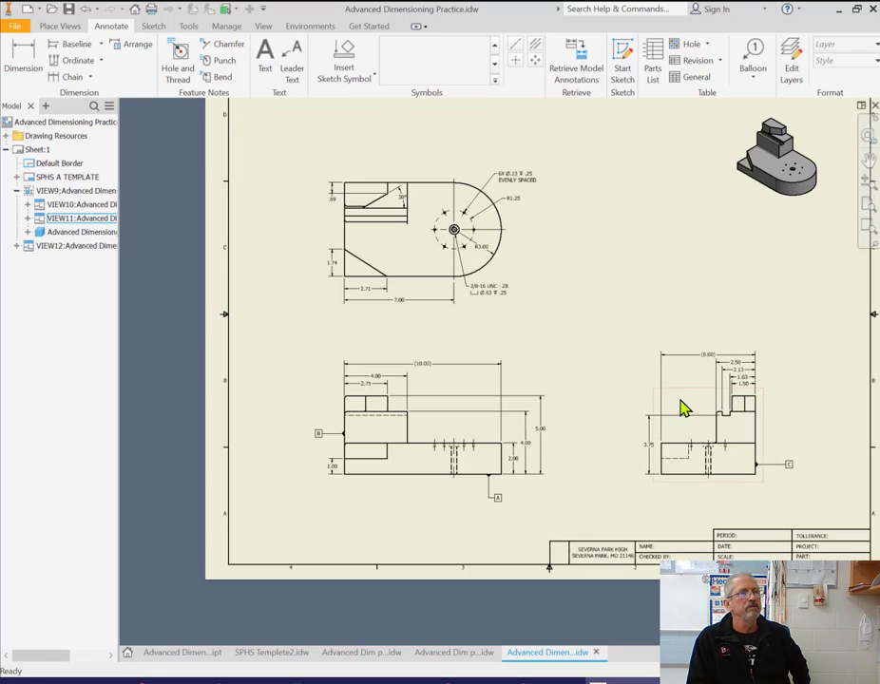
pyautogui.scroll(3, 722, 437)
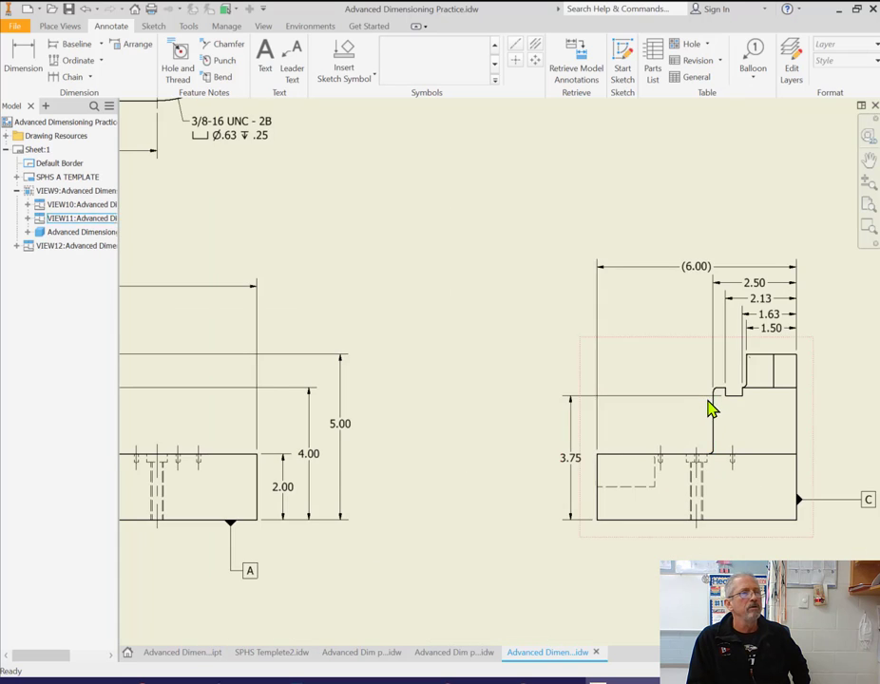
pyautogui.scroll(-5, 710, 409)
pyautogui.scroll(5, 344, 376)
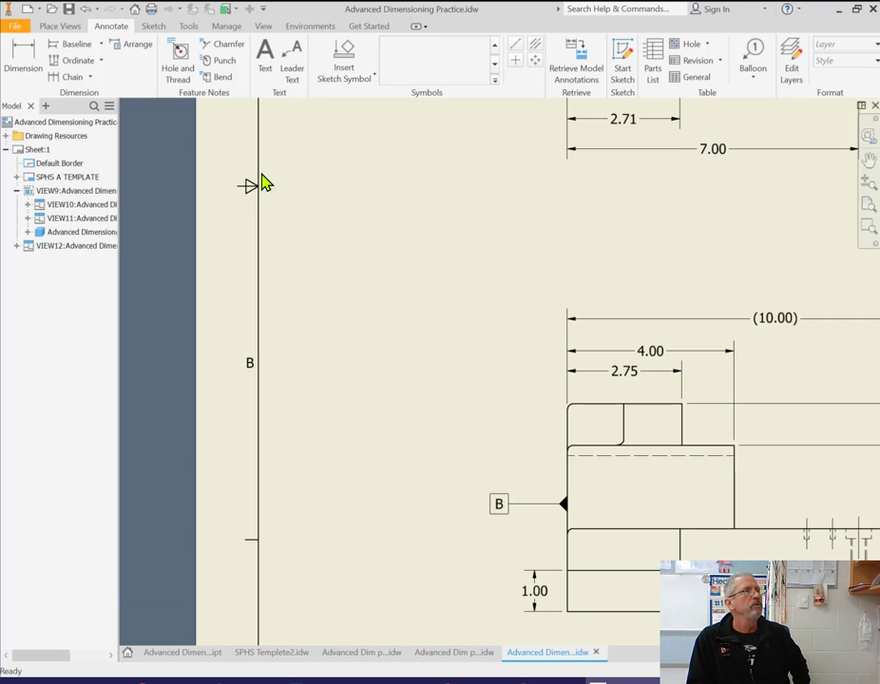
pyautogui.click(21, 57)
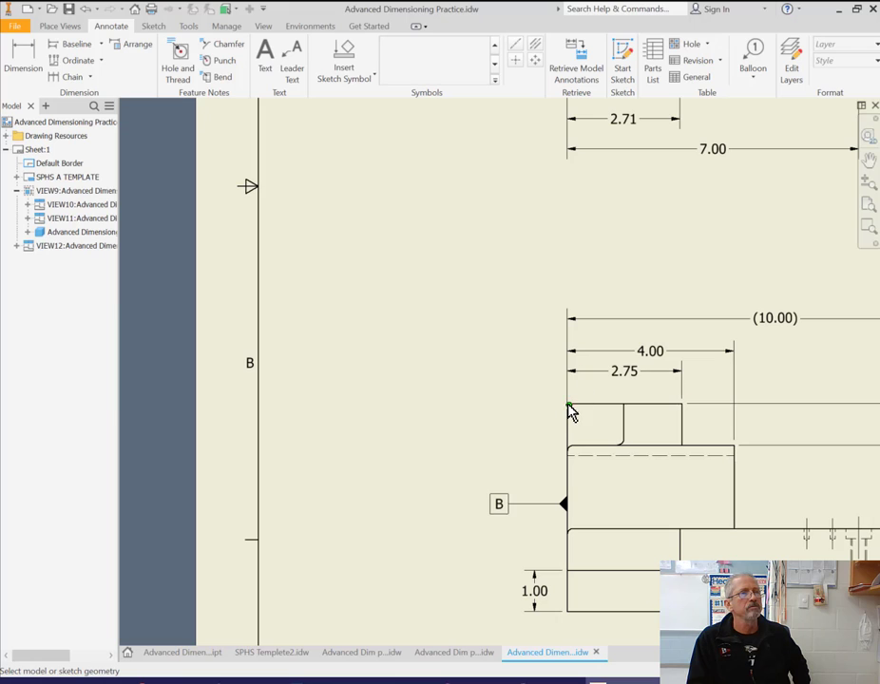
pyautogui.scroll(4, 568, 413)
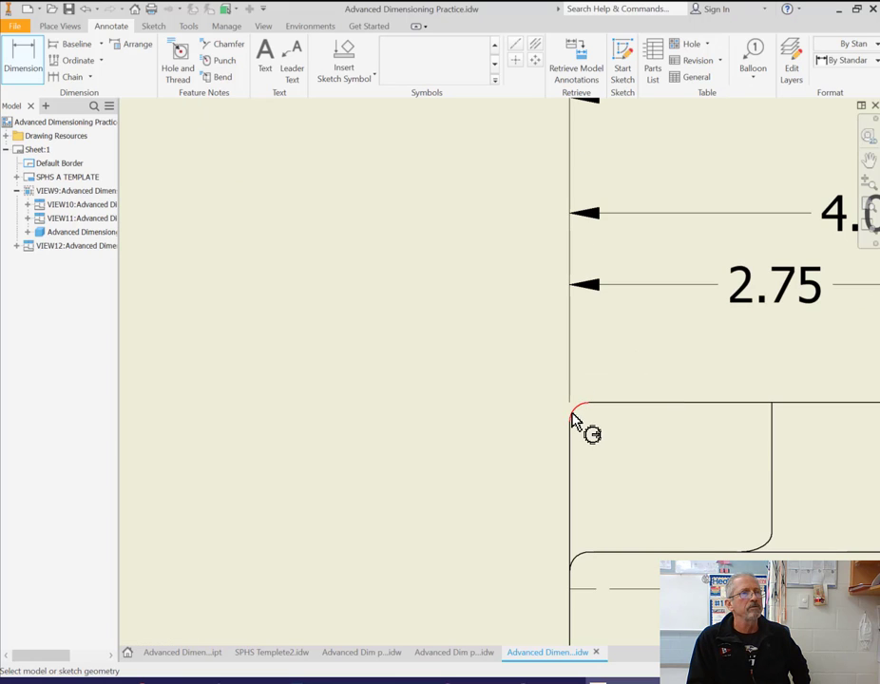
pyautogui.click(575, 412)
pyautogui.scroll(-3, 471, 363)
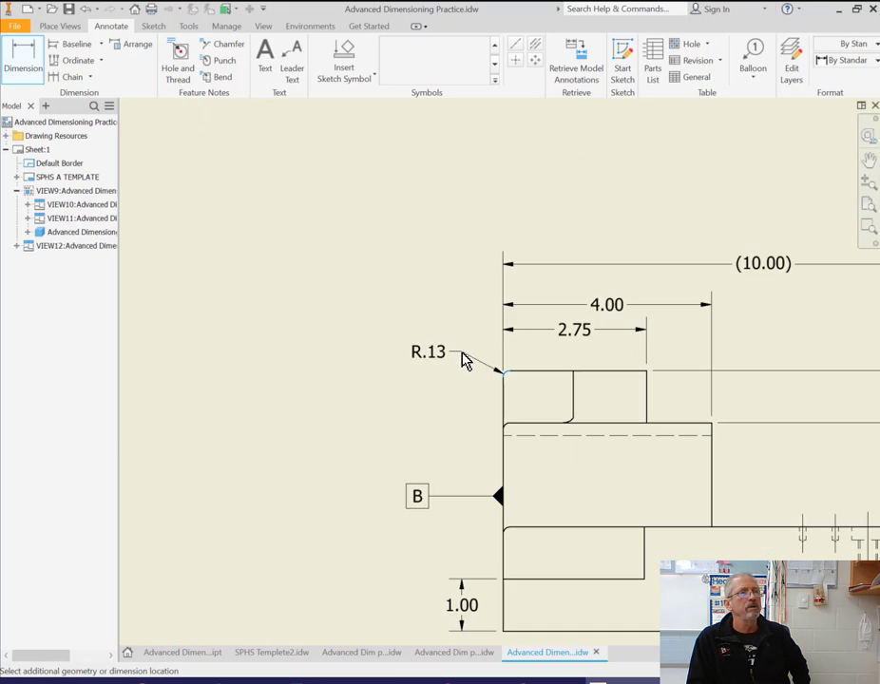
pyautogui.scroll(-1, 448, 335)
pyautogui.moveTo(446, 335); pyautogui.dragTo(379, 289, button='middle')
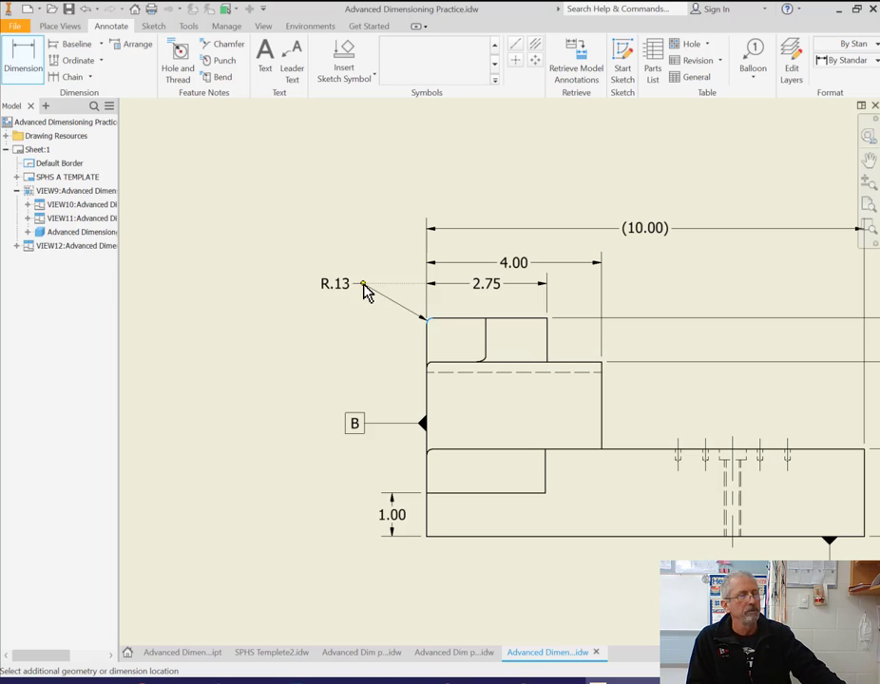
pyautogui.press('Escape')
# Add the text note "NOTE: ALL FILLETS AND ROUNDS ARE .125 UNLESS OTHERWISE SPECIFIED." below the front view.
pyautogui.scroll(1, 640, 347)
pyautogui.moveTo(641, 348)
pyautogui.mouseDown(button='middle')
pyautogui.moveTo(536, 302)
pyautogui.moveTo(437, 289)
pyautogui.moveTo(438, 270)
pyautogui.mouseUp(button='middle')
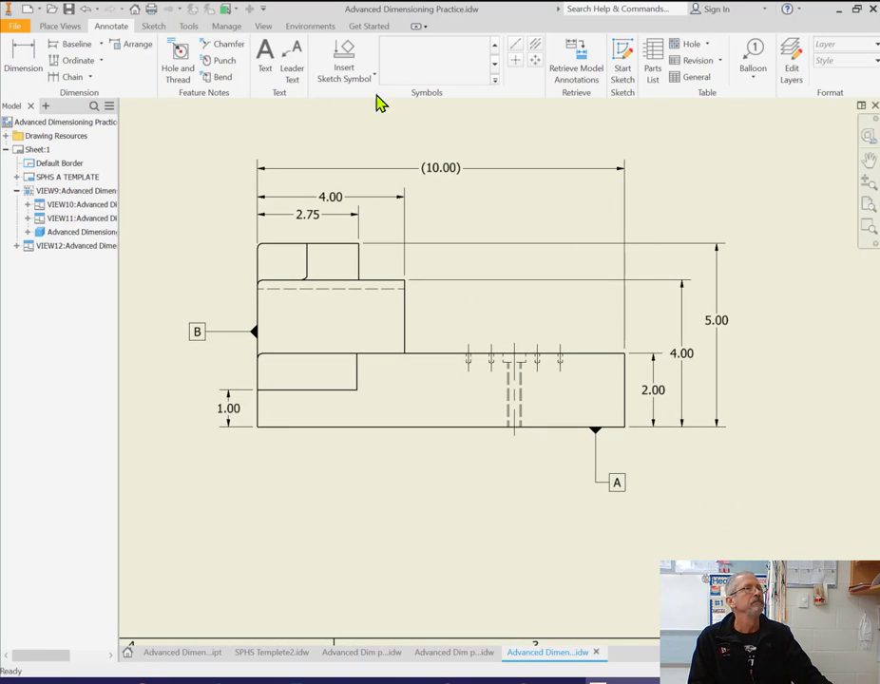
pyautogui.click(266, 59)
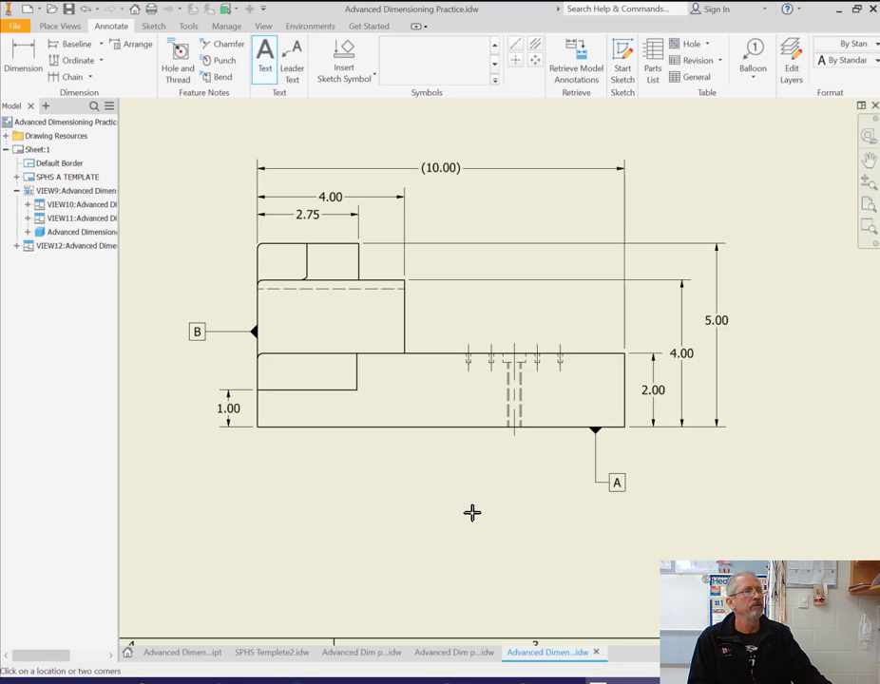
pyautogui.click(379, 529)
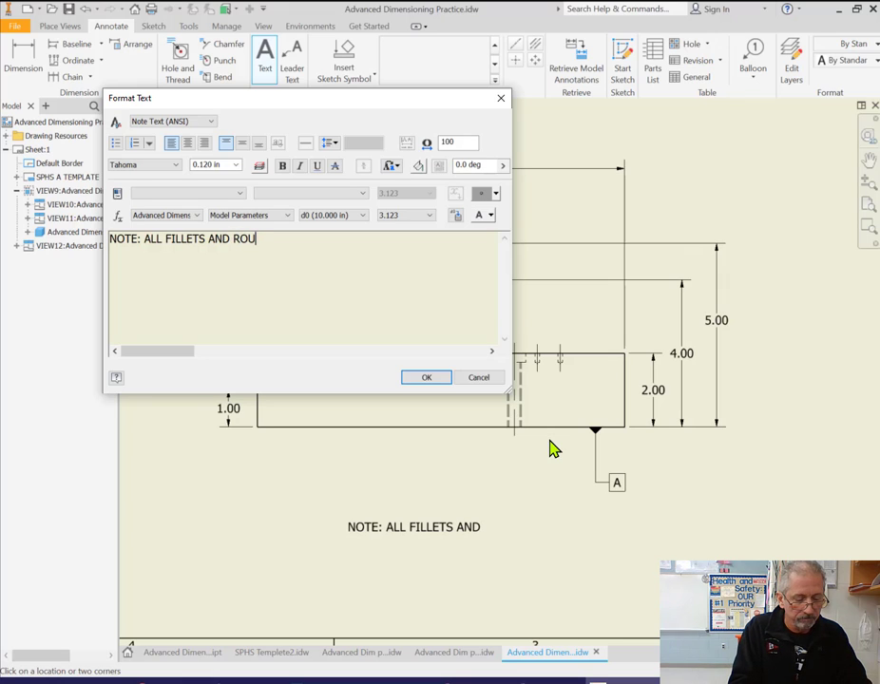
pyautogui.write('NDS ARE .125 UNLESS')
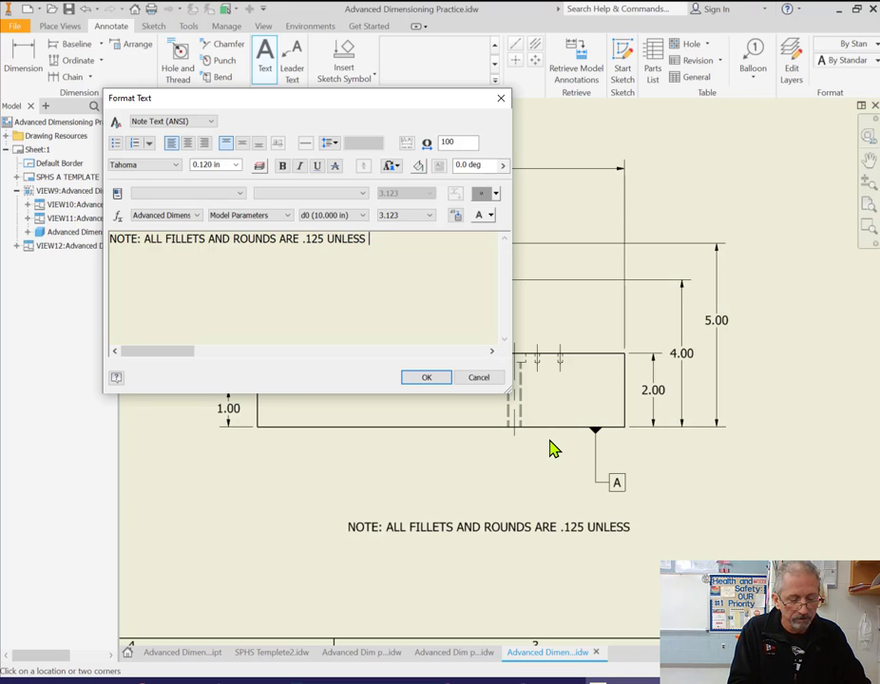
pyautogui.write('WISE SPECIFIED.')
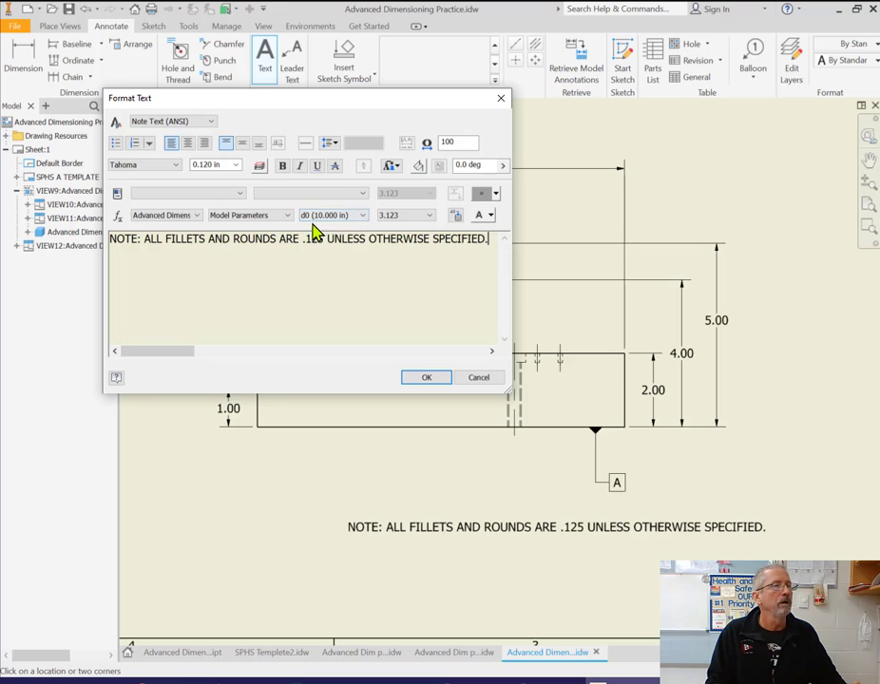
pyautogui.click(425, 379)
# Finish placing text and move the fillets-and-rounds note to just above the title block, between the front and side views.
pyautogui.scroll(-3, 665, 485)
pyautogui.moveTo(768, 446); pyautogui.dragTo(600, 446, button='middle')
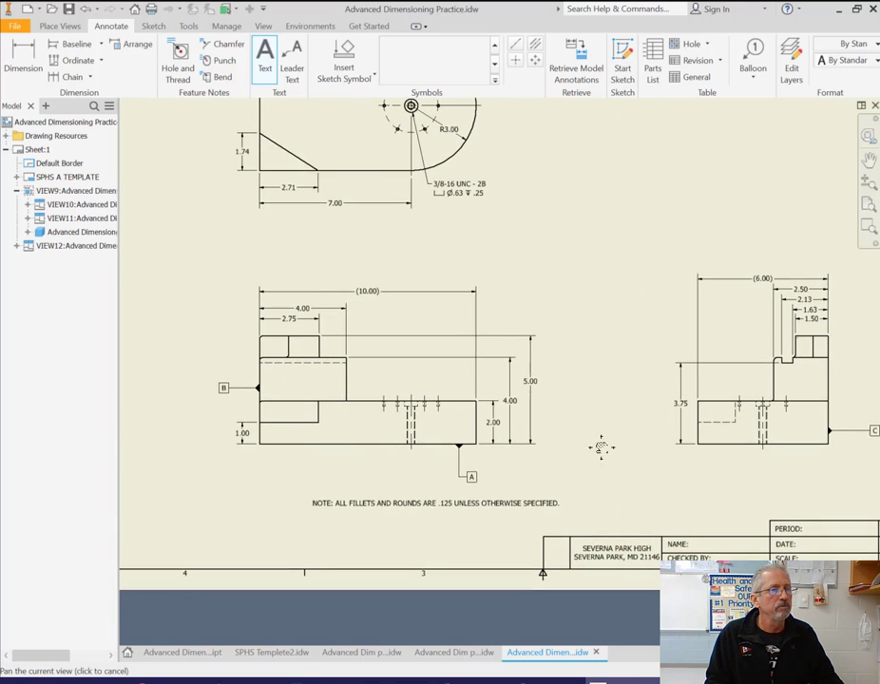
pyautogui.click(475, 503)
pyautogui.press('Escape')
pyautogui.press('Escape')
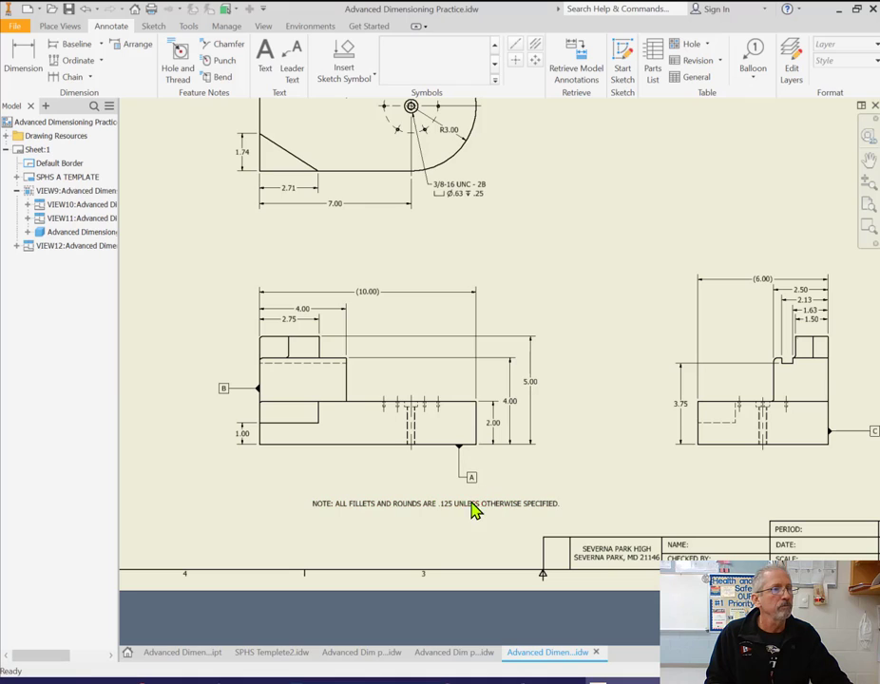
pyautogui.moveTo(468, 503); pyautogui.dragTo(652, 514)
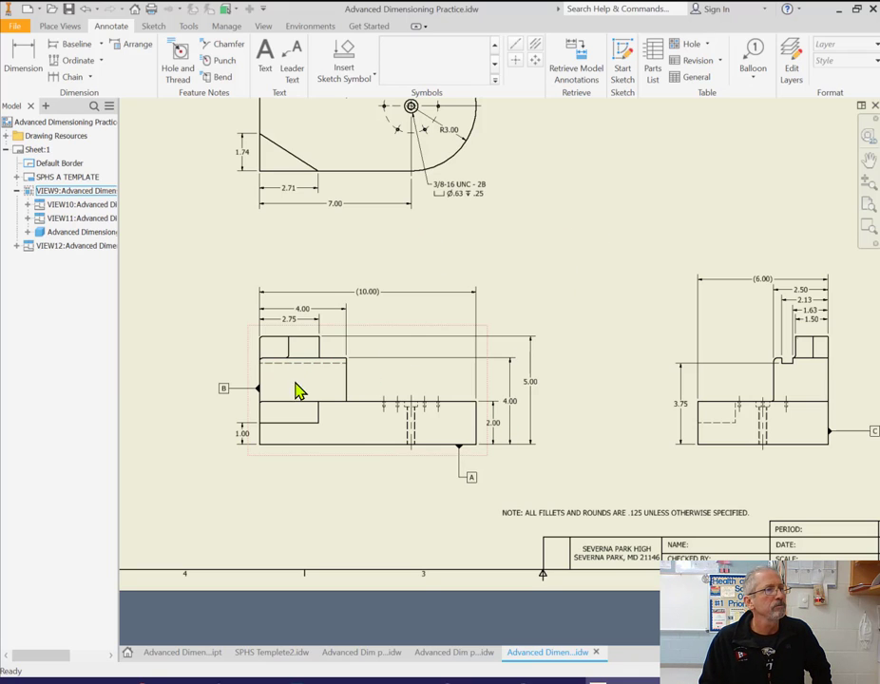
# Examine the fillets in the front view and check all views for completeness and spacing on the sheet.
pyautogui.scroll(3, 252, 360)
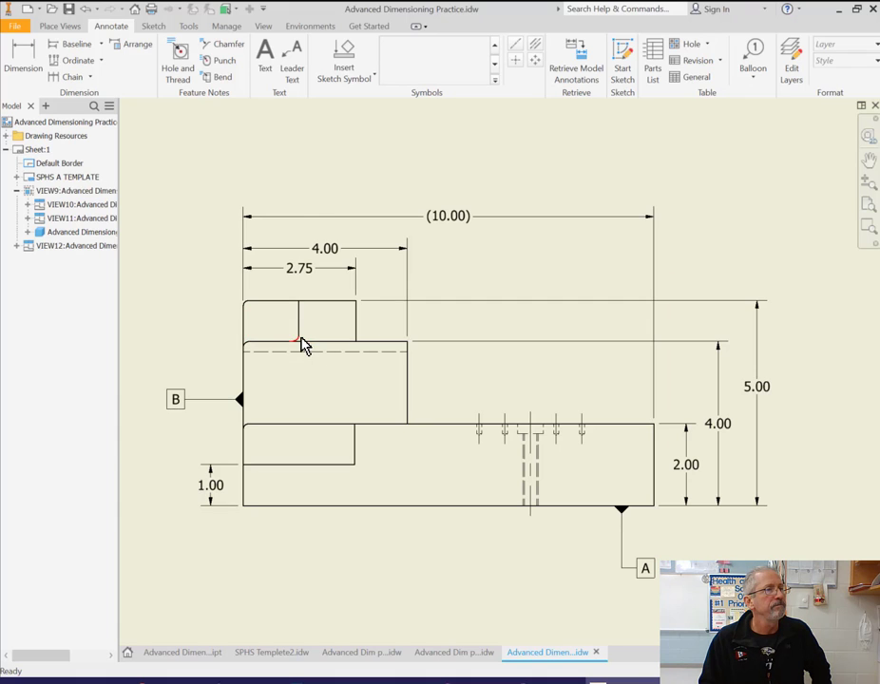
pyautogui.scroll(4, 303, 345)
pyautogui.scroll(-2, 295, 346)
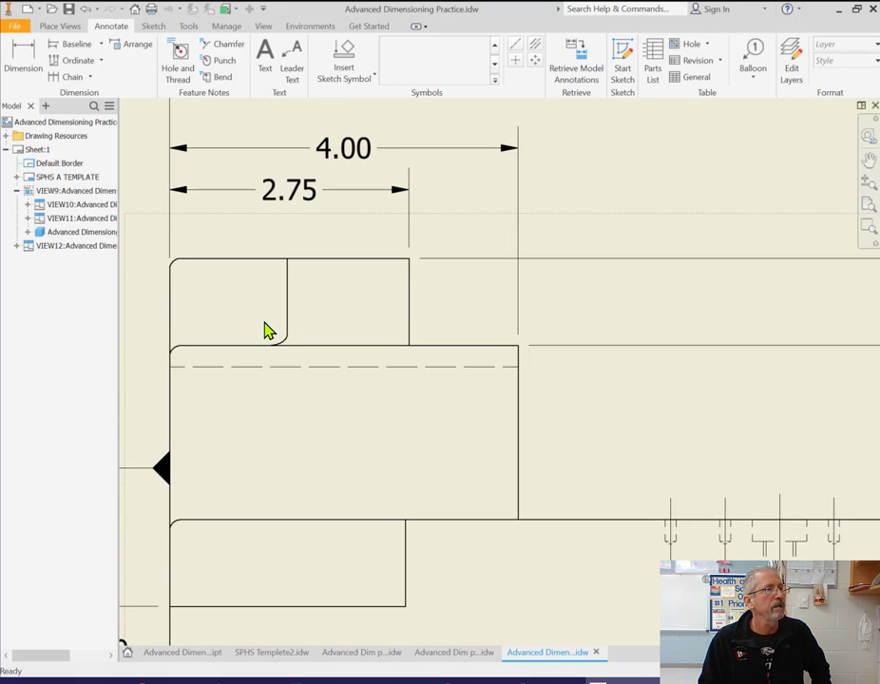
pyautogui.scroll(-2, 542, 371)
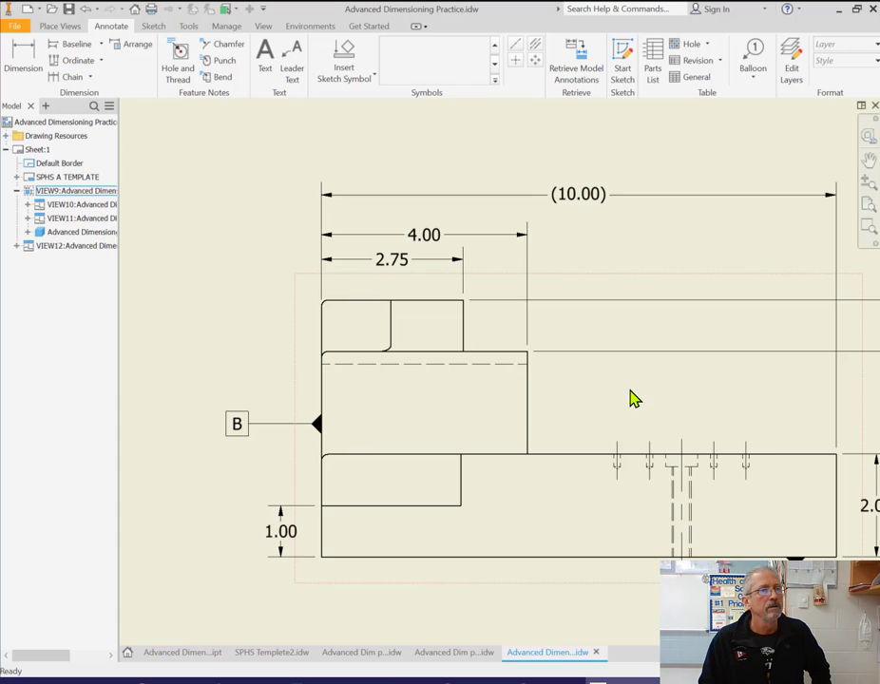
pyautogui.scroll(-4, 632, 397)
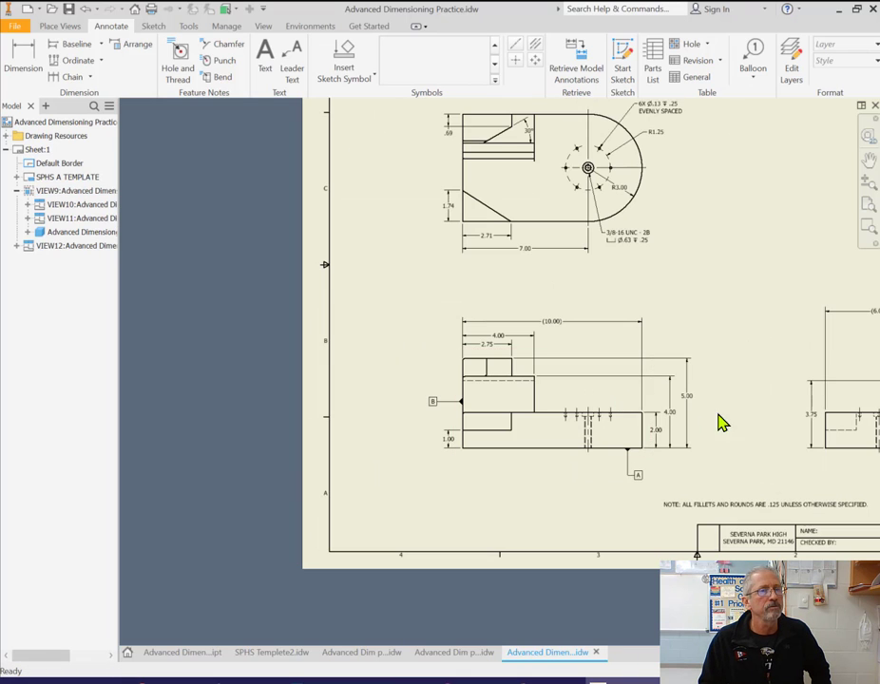
pyautogui.moveTo(722, 423)
pyautogui.mouseDown(button='middle')
pyautogui.moveTo(736, 403)
pyautogui.moveTo(611, 419)
pyautogui.mouseUp(button='middle')
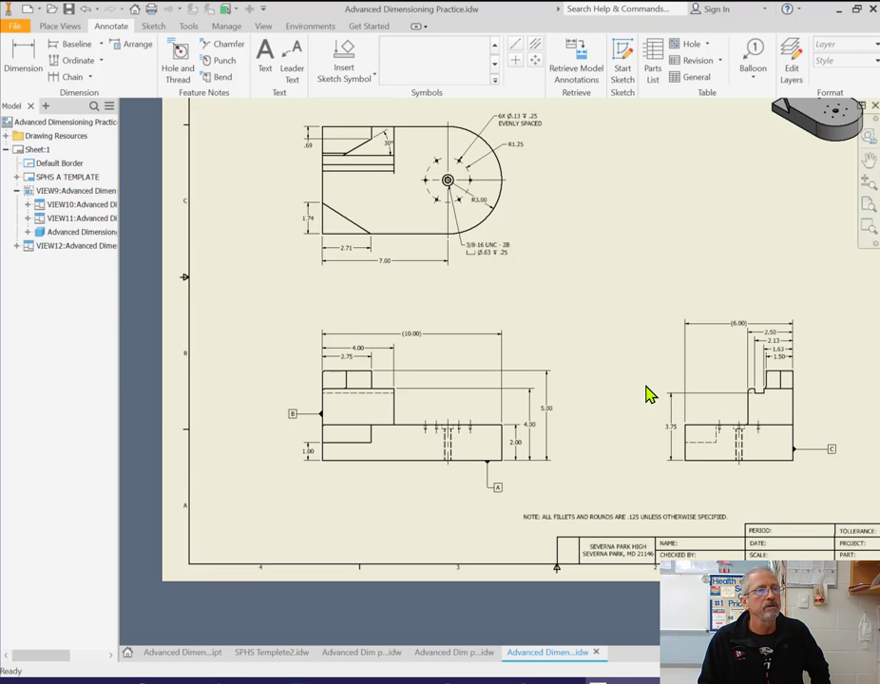
pyautogui.moveTo(618, 321)
pyautogui.mouseDown(button='middle')
pyautogui.moveTo(617, 336)
pyautogui.moveTo(564, 380)
pyautogui.mouseUp(button='middle')
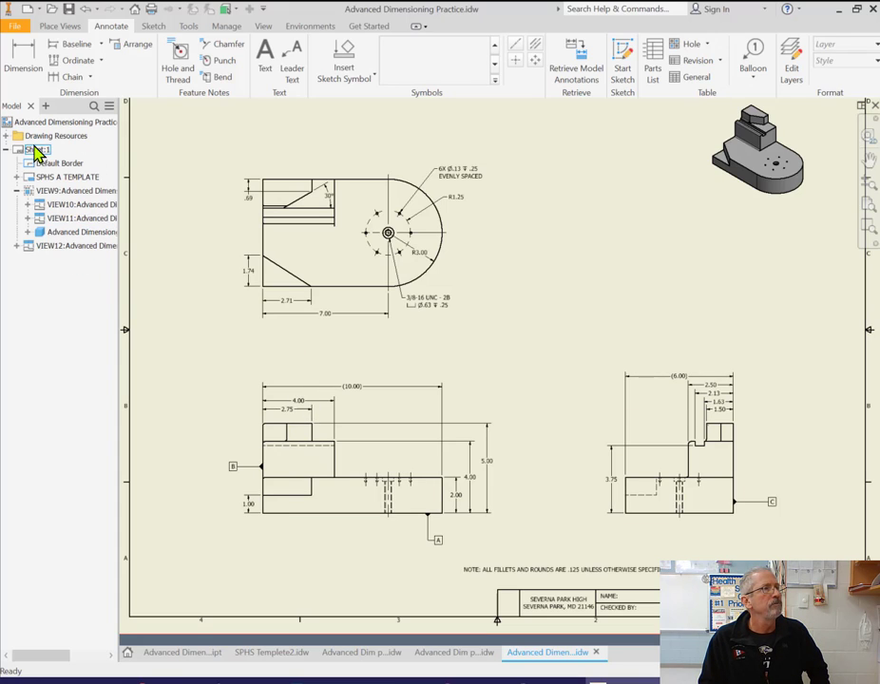
# Check the sheet's size in its edit settings without changing it.
pyautogui.press('t')
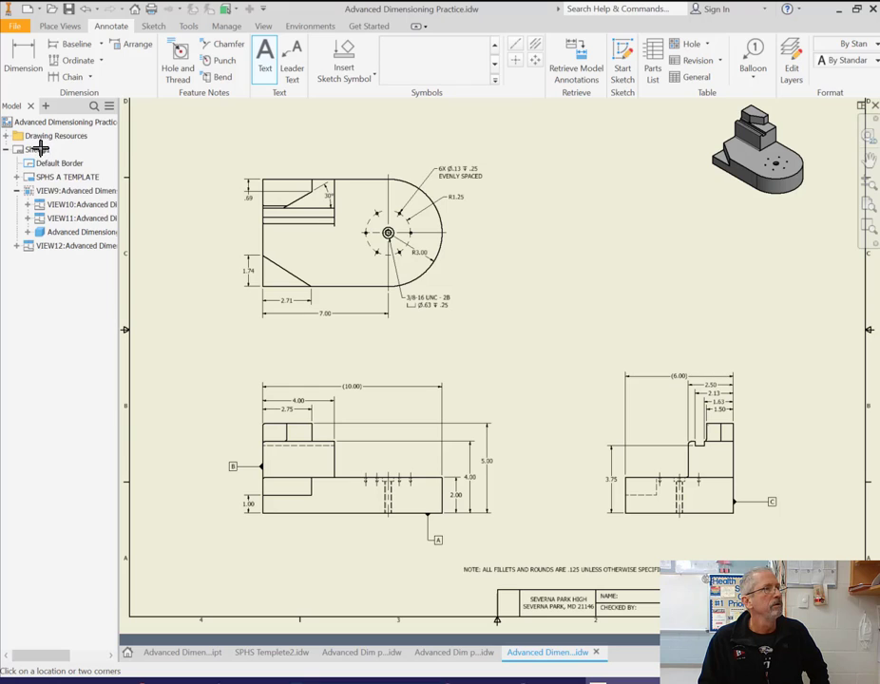
pyautogui.rightClick(40, 149)
pyautogui.click(157, 180)
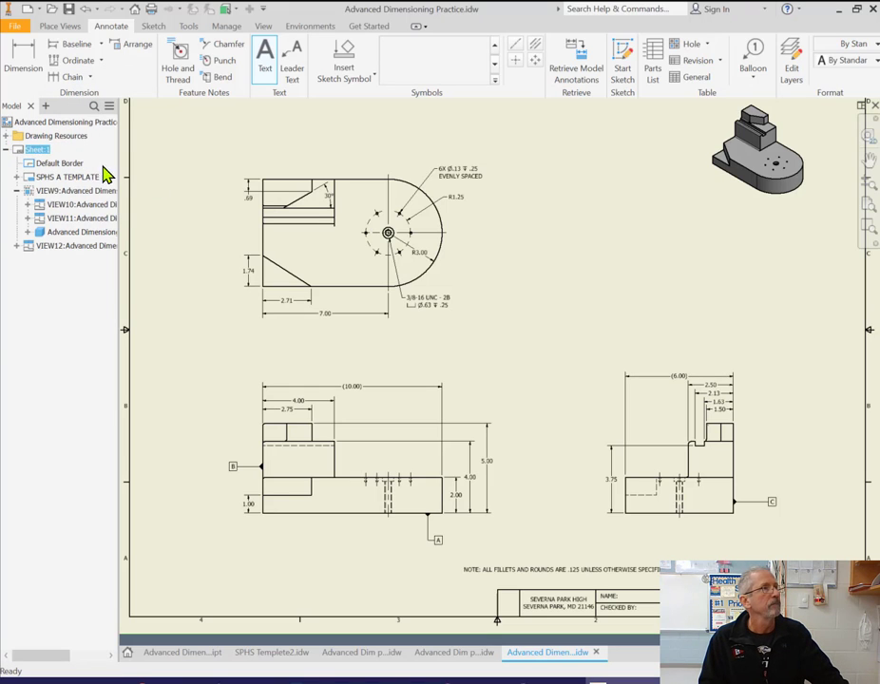
pyautogui.rightClick(40, 151)
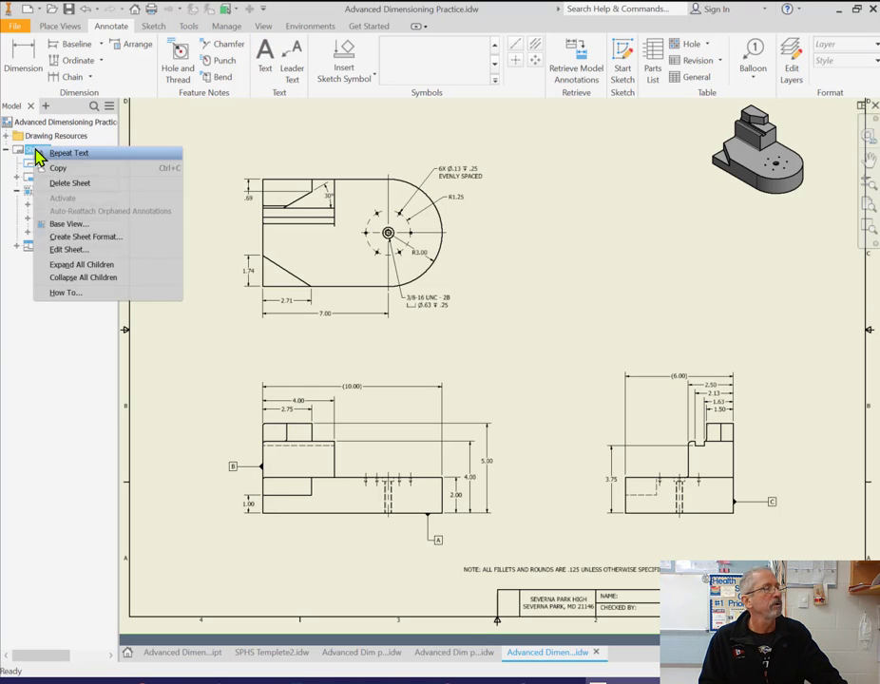
pyautogui.click(88, 250)
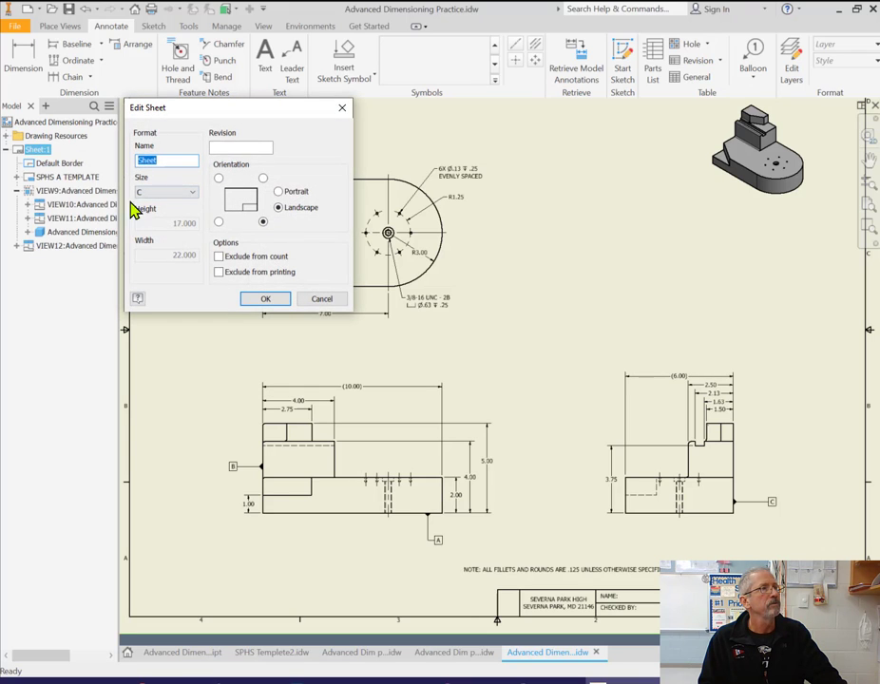
pyautogui.click(320, 299)
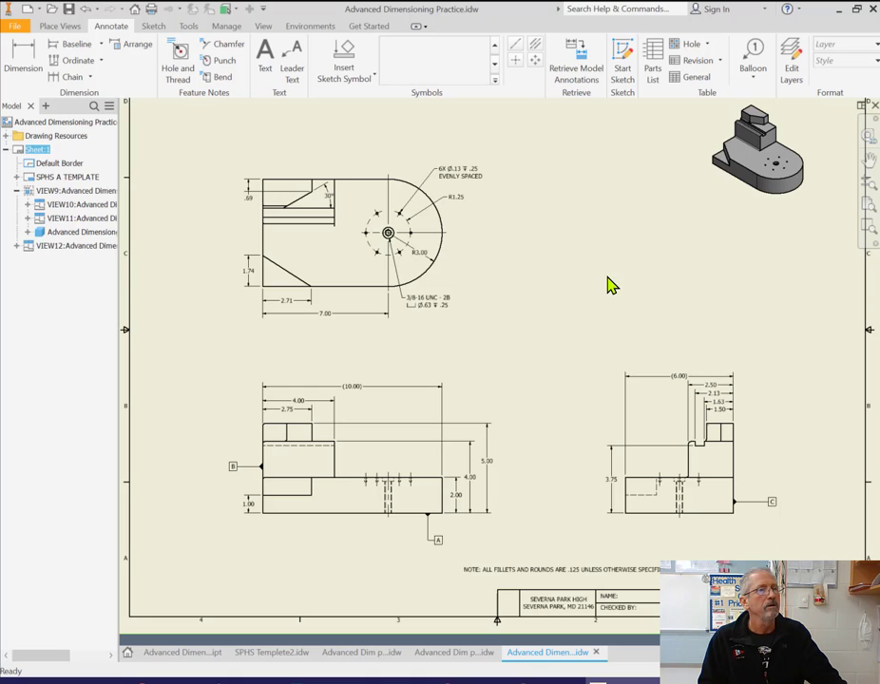
# Move the top view and the front view slightly upward to adjust the spacing on the sheet.
pyautogui.moveTo(611, 286)
pyautogui.mouseDown(button='middle')
pyautogui.moveTo(550, 311)
pyautogui.moveTo(564, 333)
pyautogui.moveTo(587, 323)
pyautogui.mouseUp(button='middle')
pyautogui.scroll(1, 605, 281)
pyautogui.moveTo(378, 233); pyautogui.dragTo(376, 209)
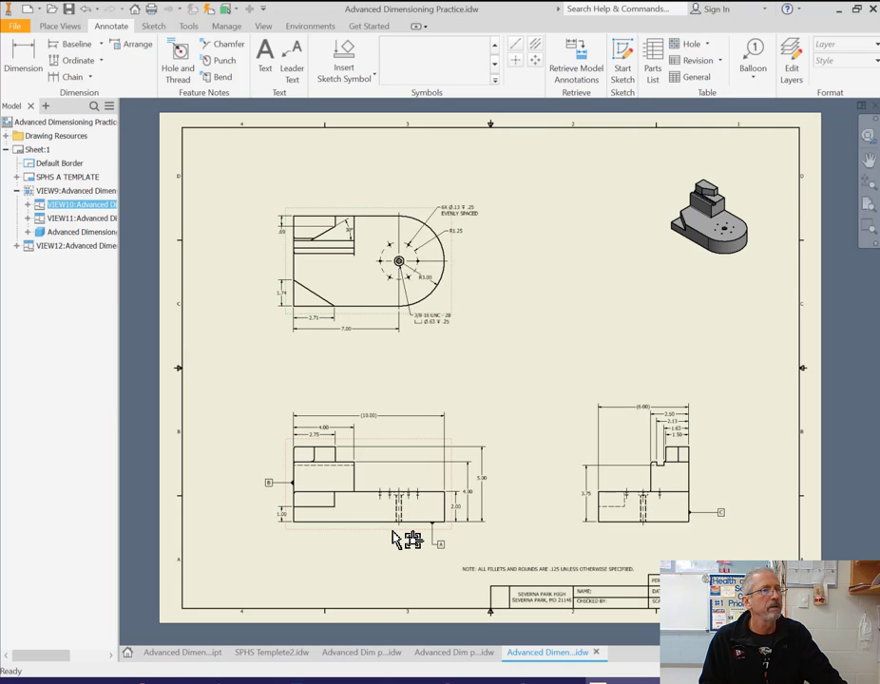
pyautogui.moveTo(403, 534); pyautogui.dragTo(428, 521)
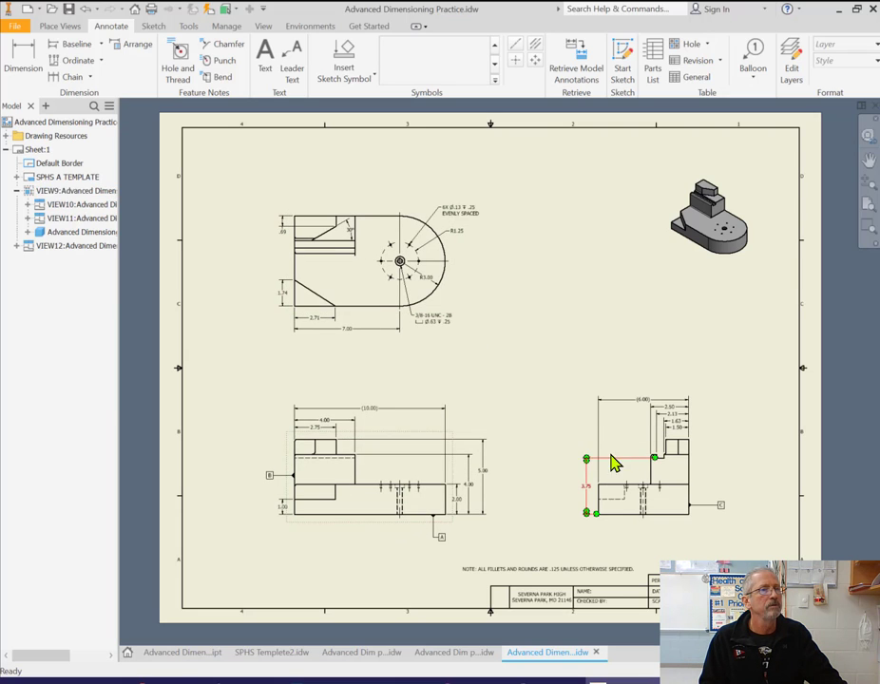